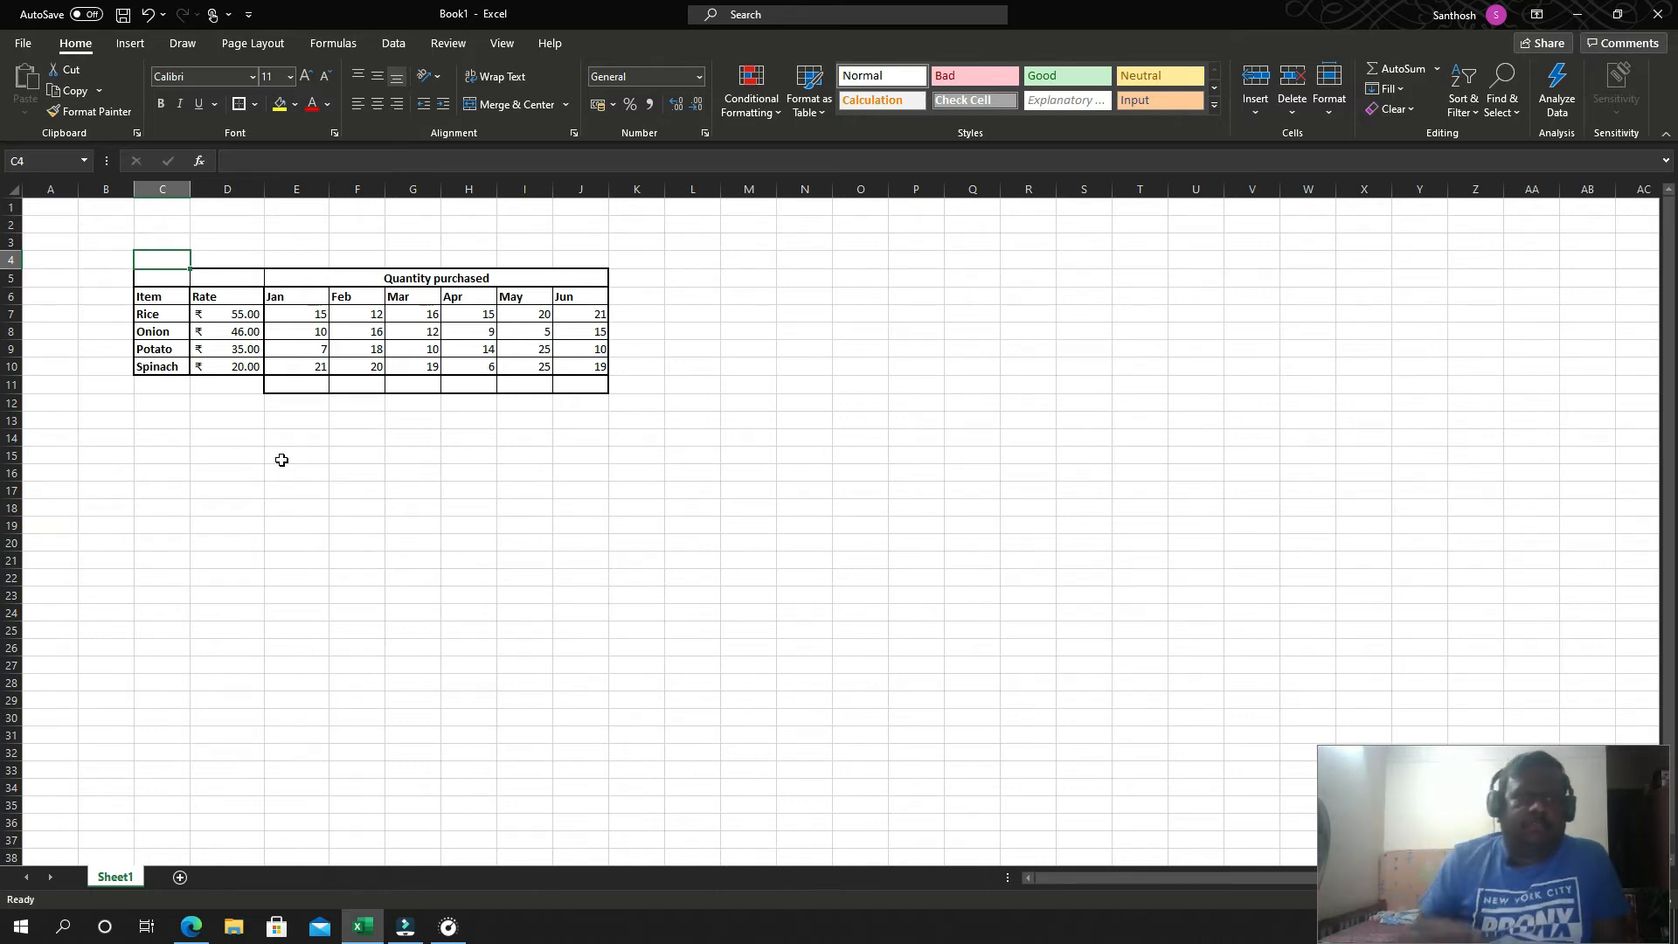
Step: Examine the item rates in D7:D10, the monthly quantities purchased, and the empty January total cell E11
left_click(213, 417)
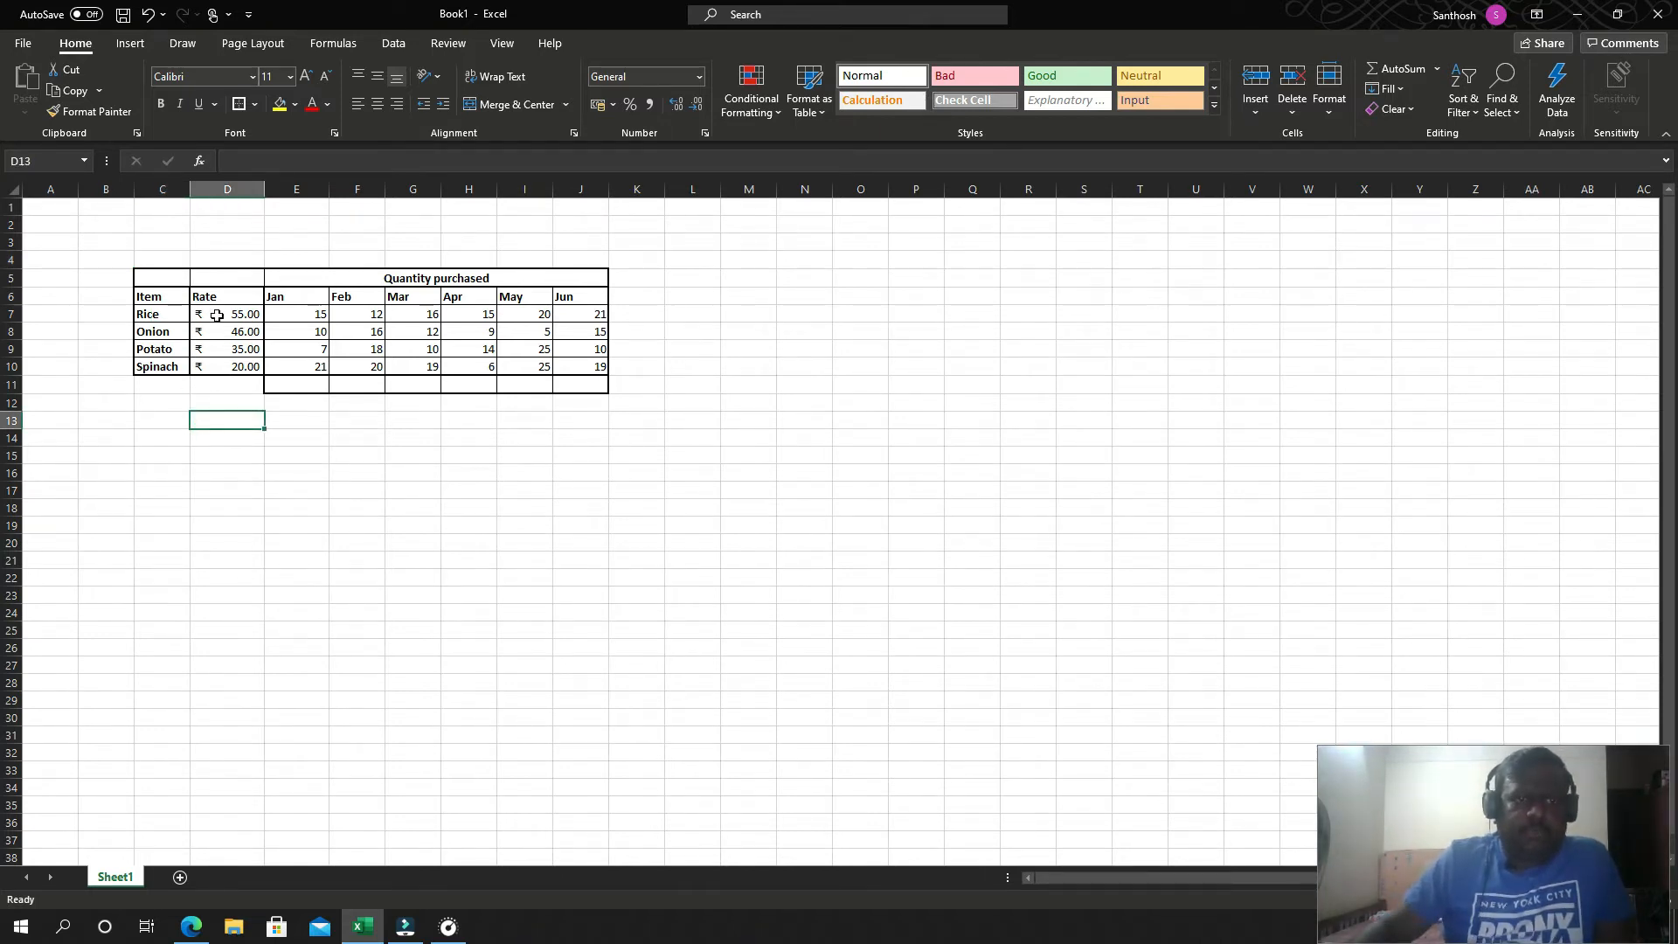
left_click_drag(217, 313, 218, 360)
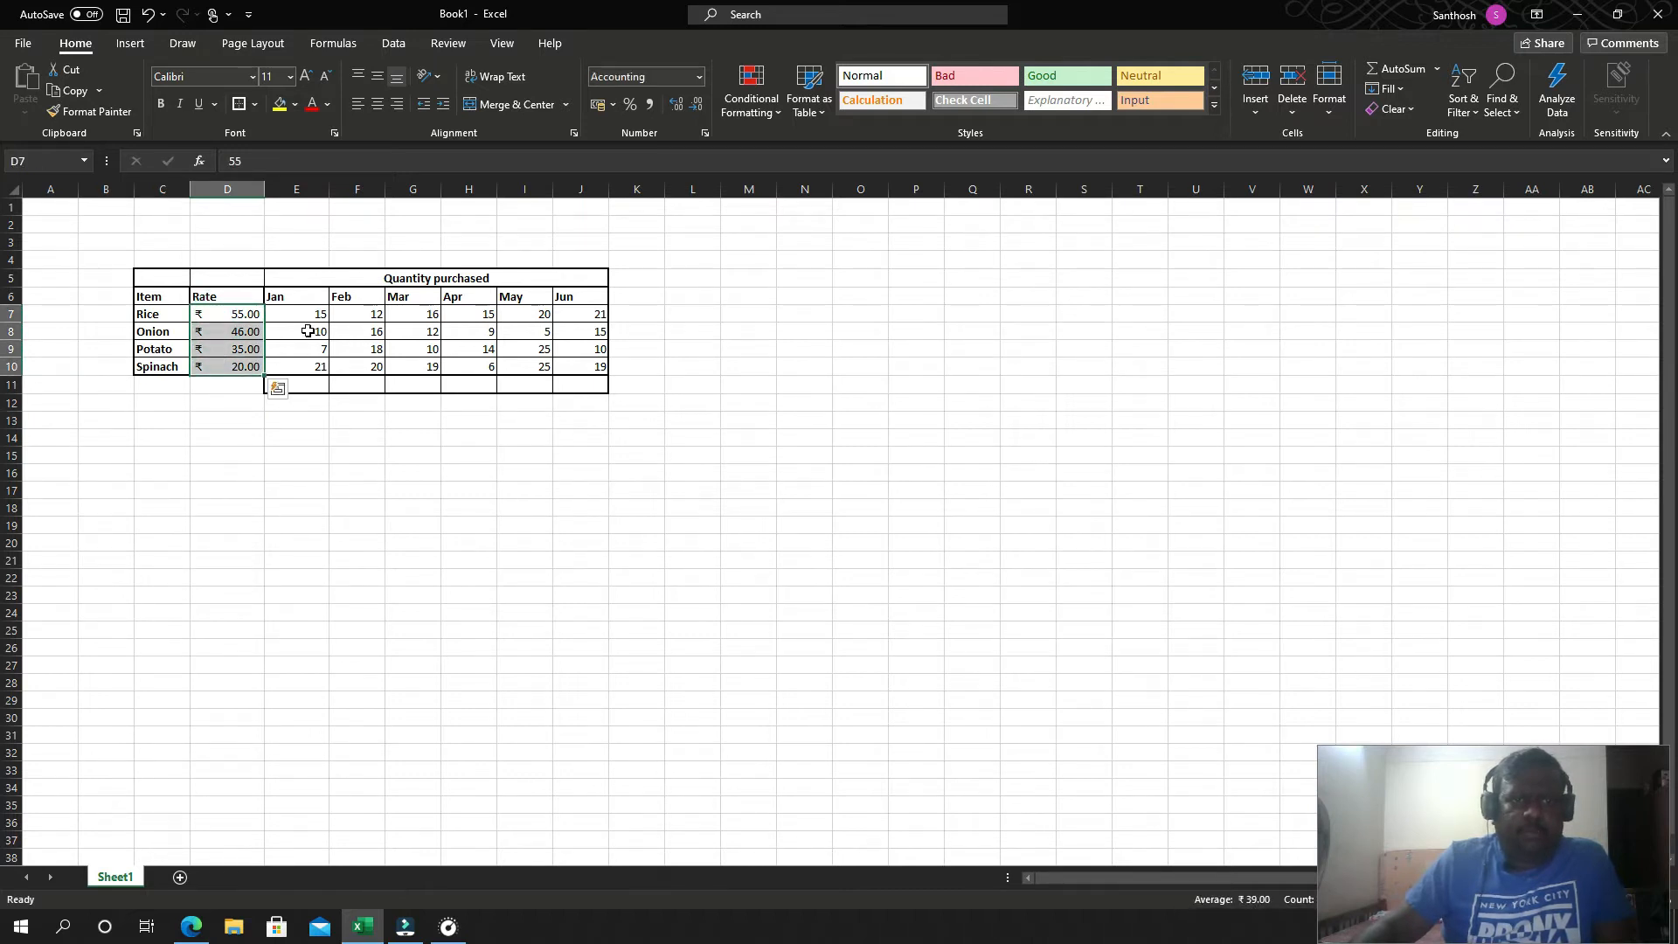
left_click_drag(310, 314, 354, 363)
left_click_drag(415, 316, 468, 361)
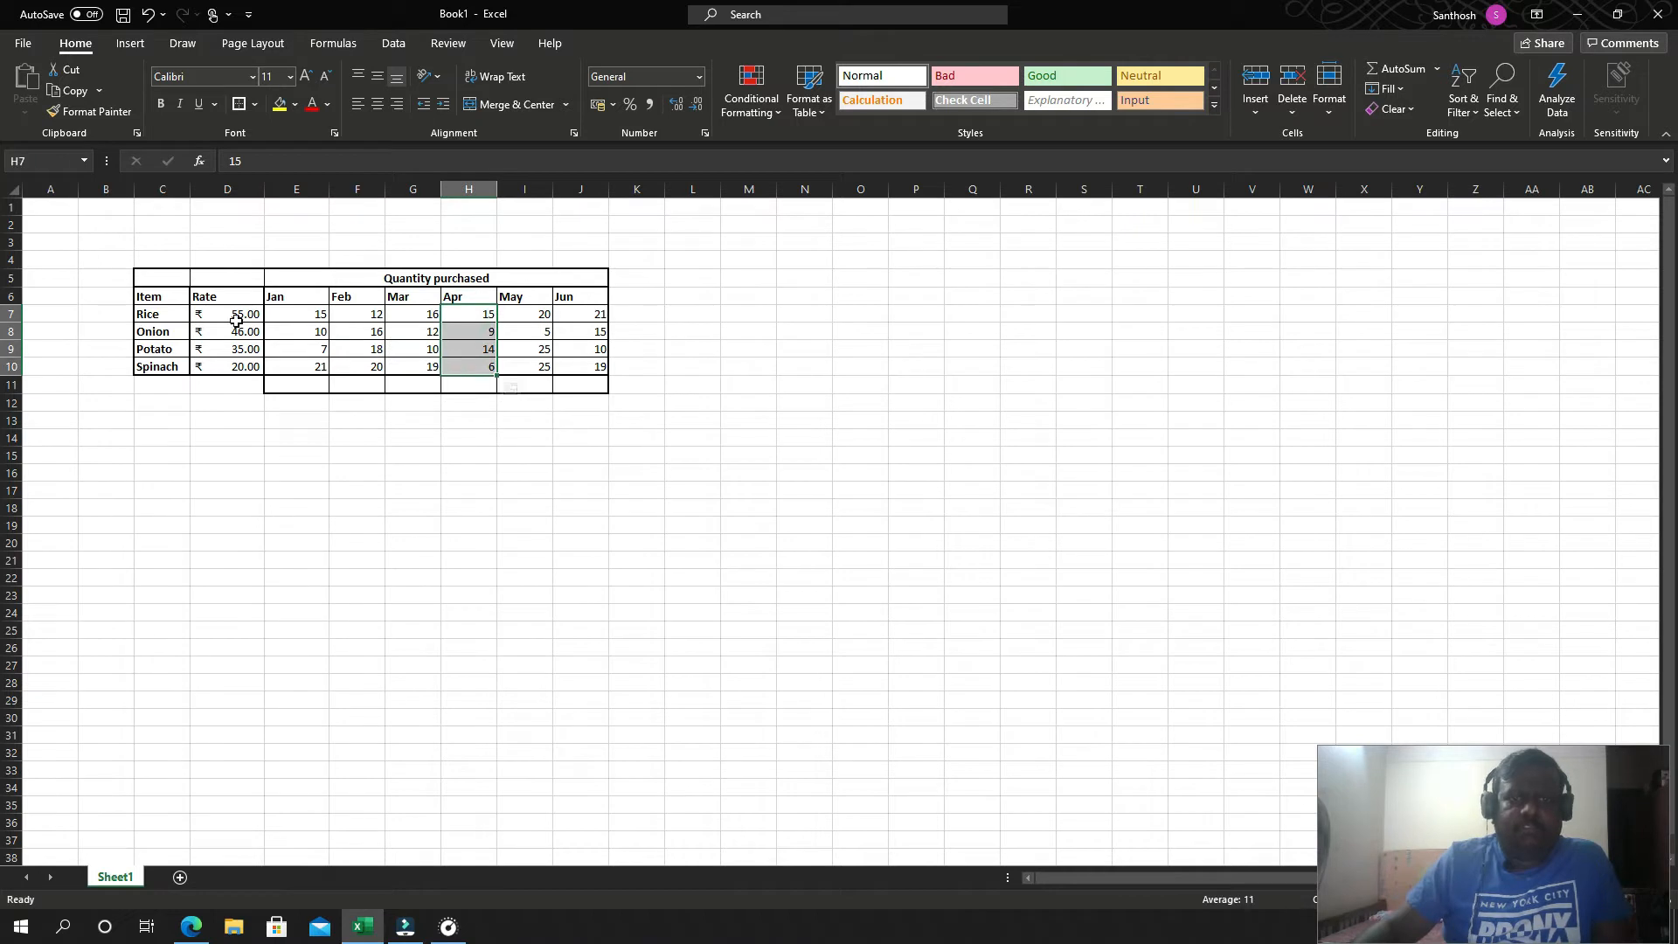
left_click(155, 320)
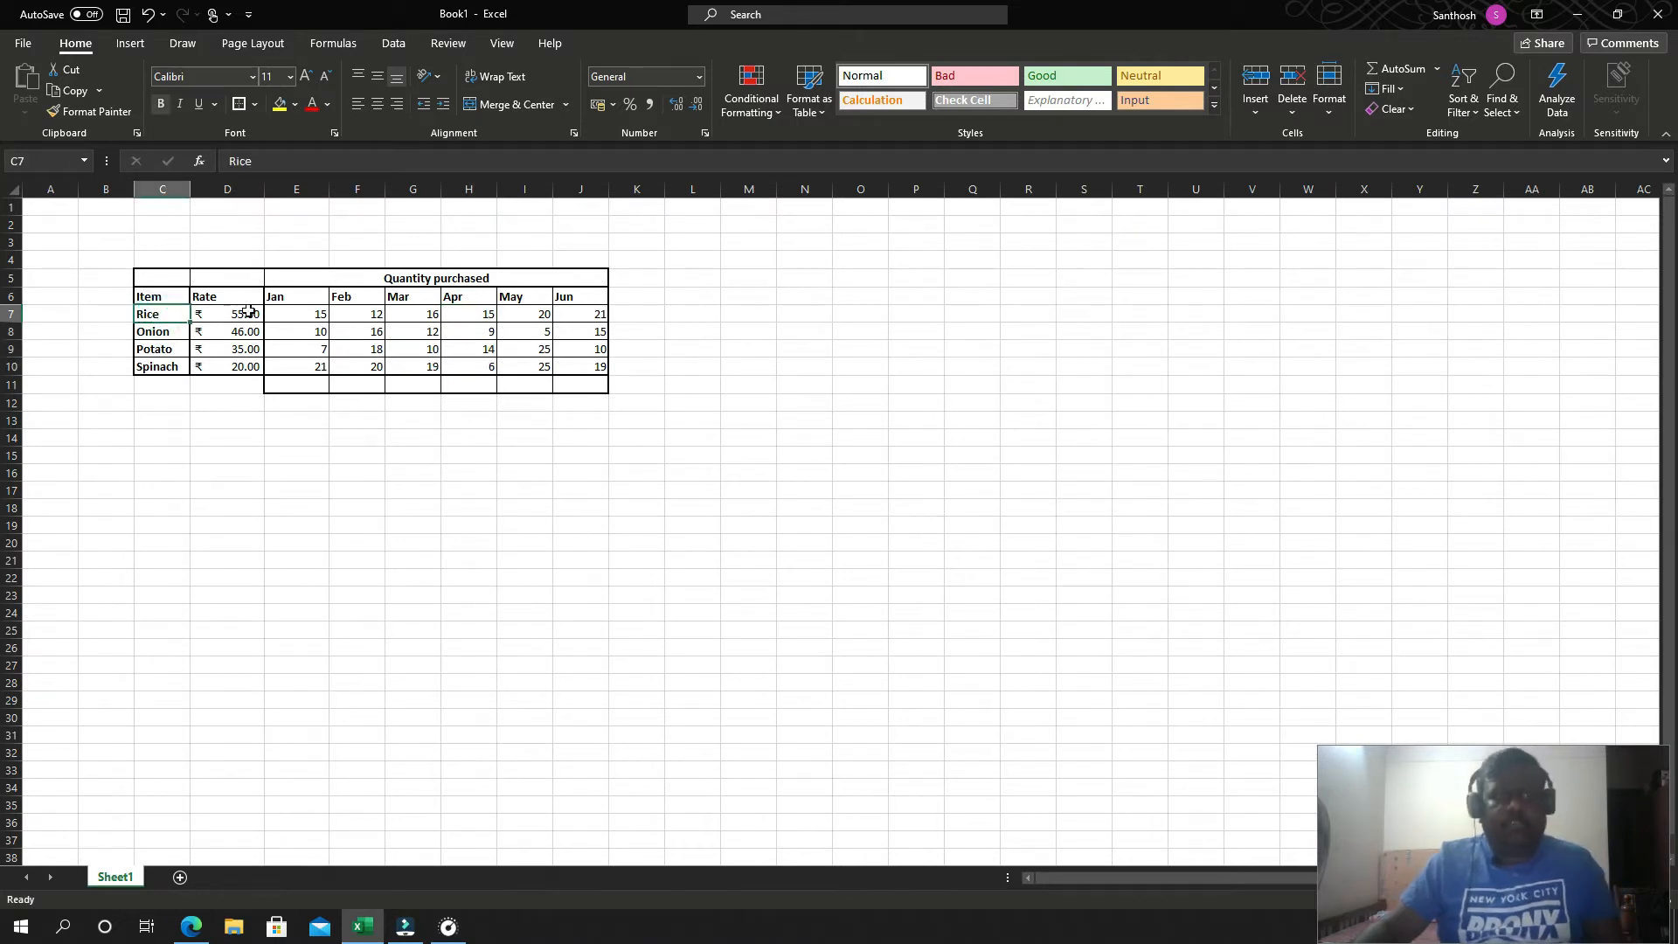
left_click(298, 299)
left_click(299, 313)
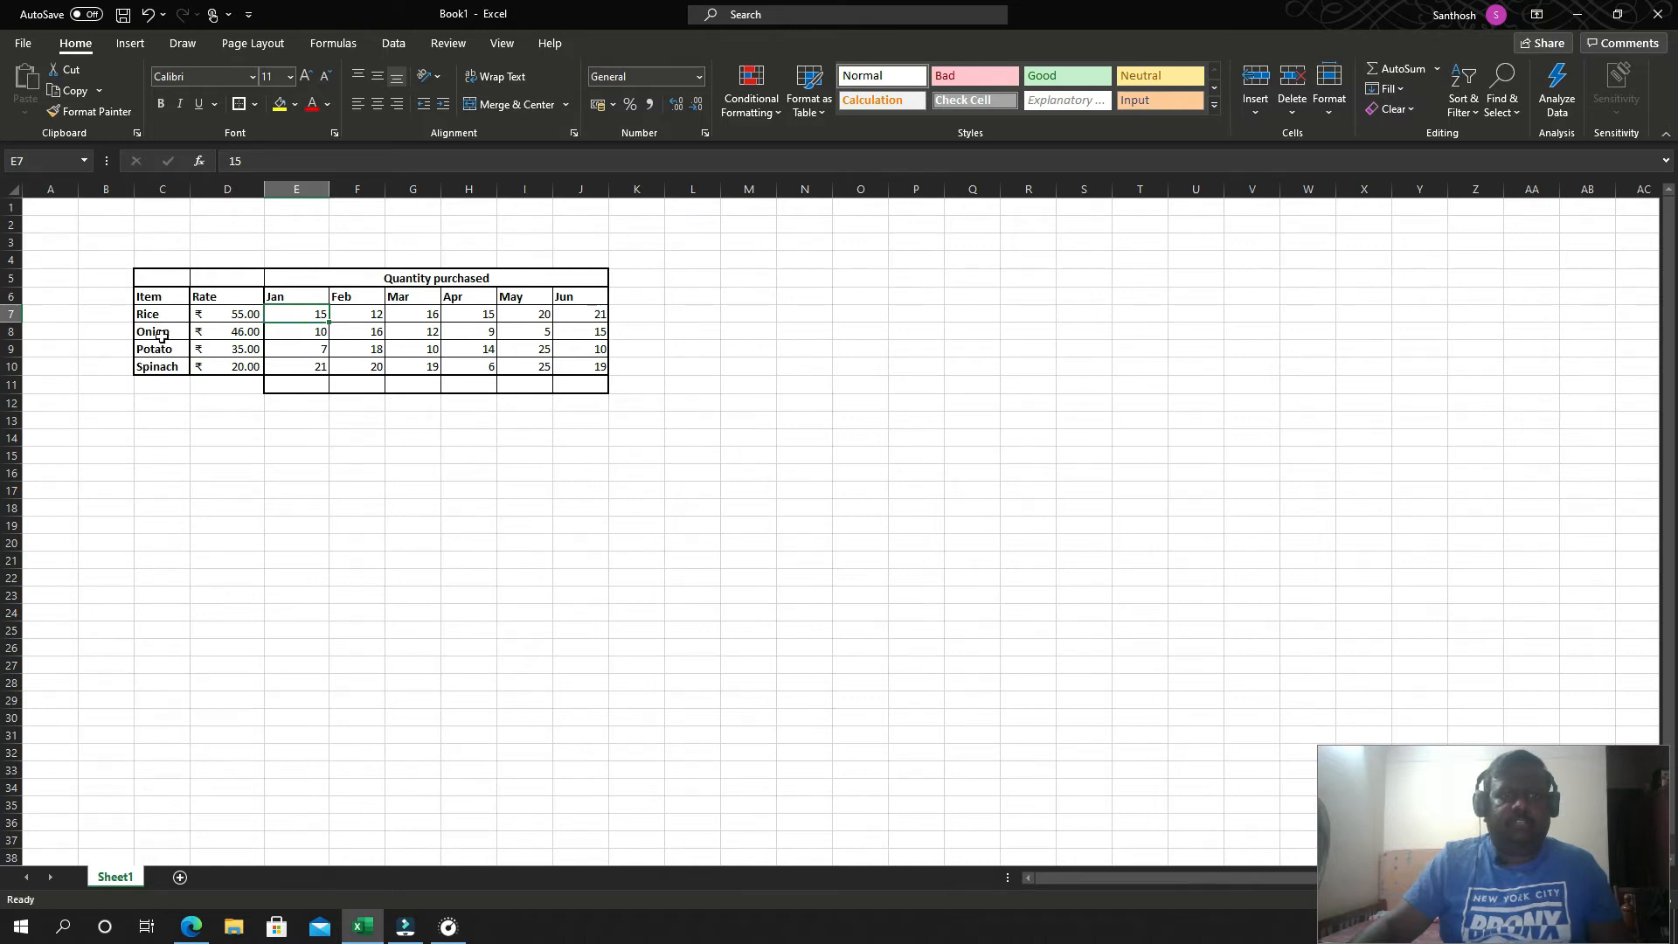
left_click(301, 333)
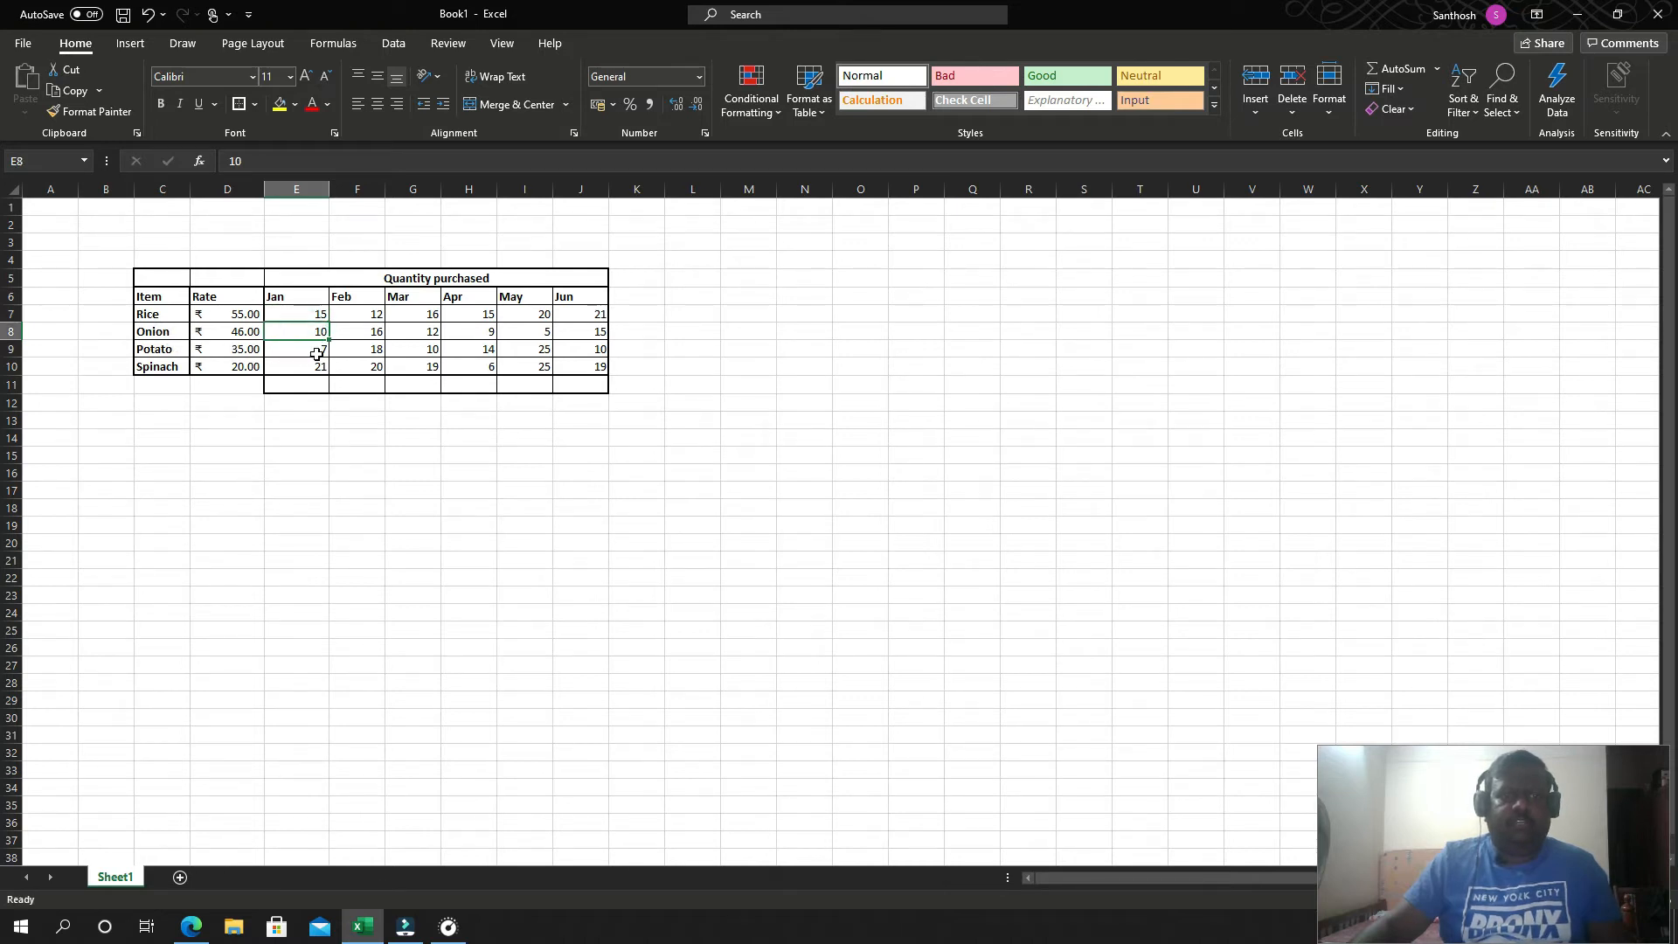
left_click_drag(318, 315, 323, 349)
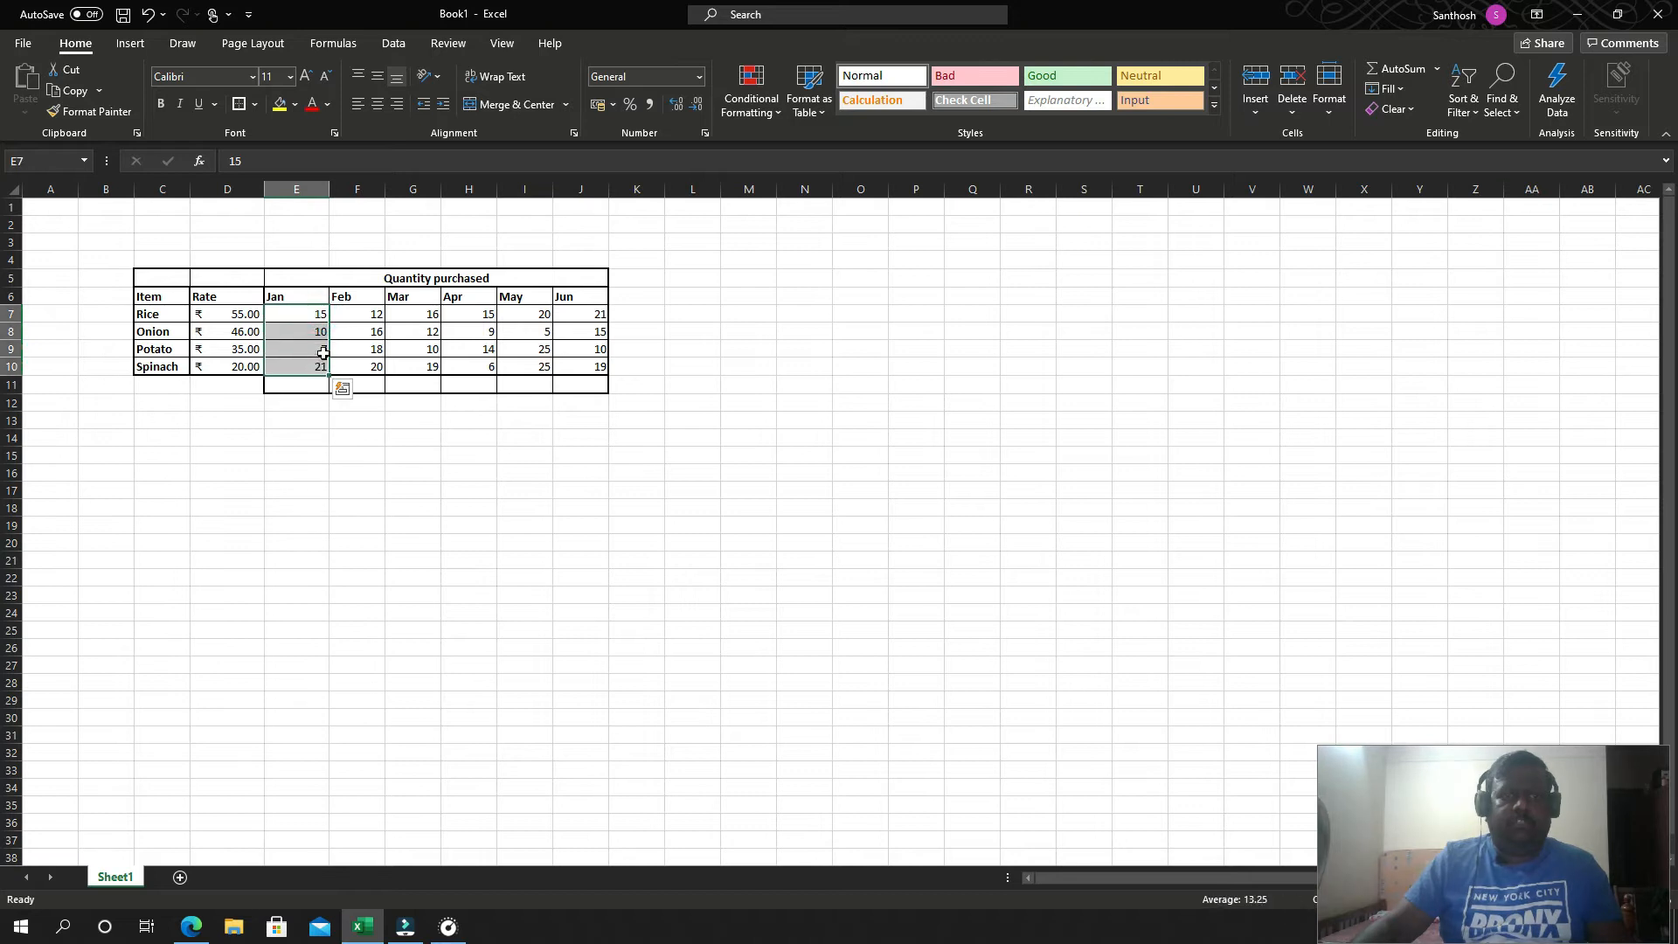
left_click(354, 314)
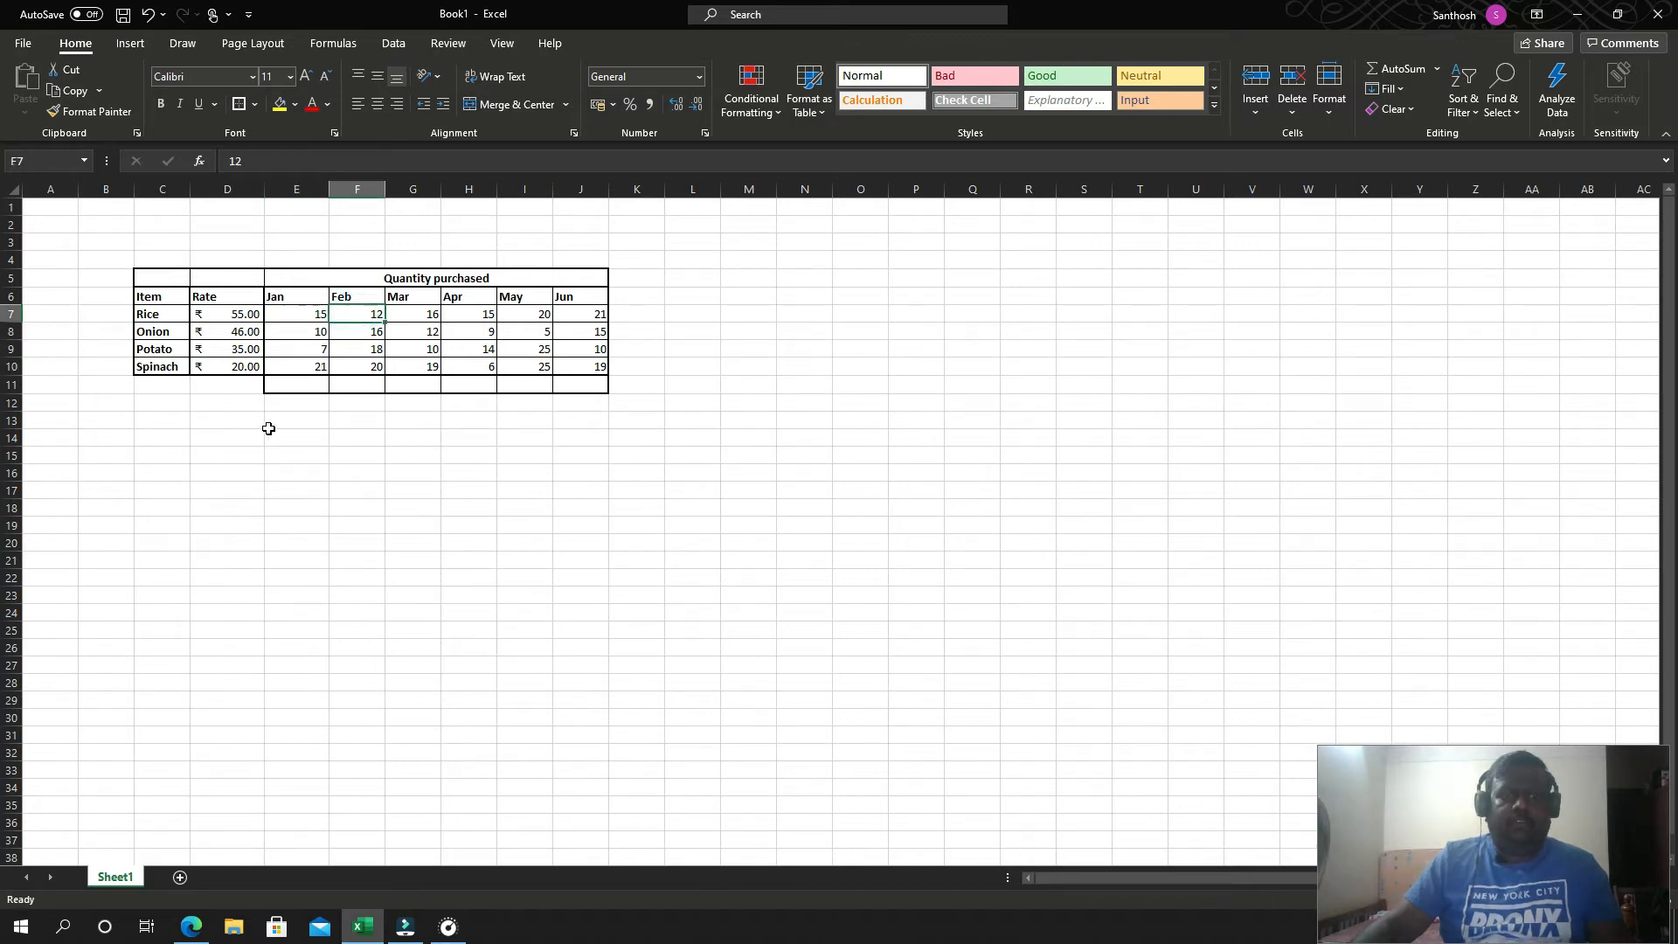
left_click(295, 382)
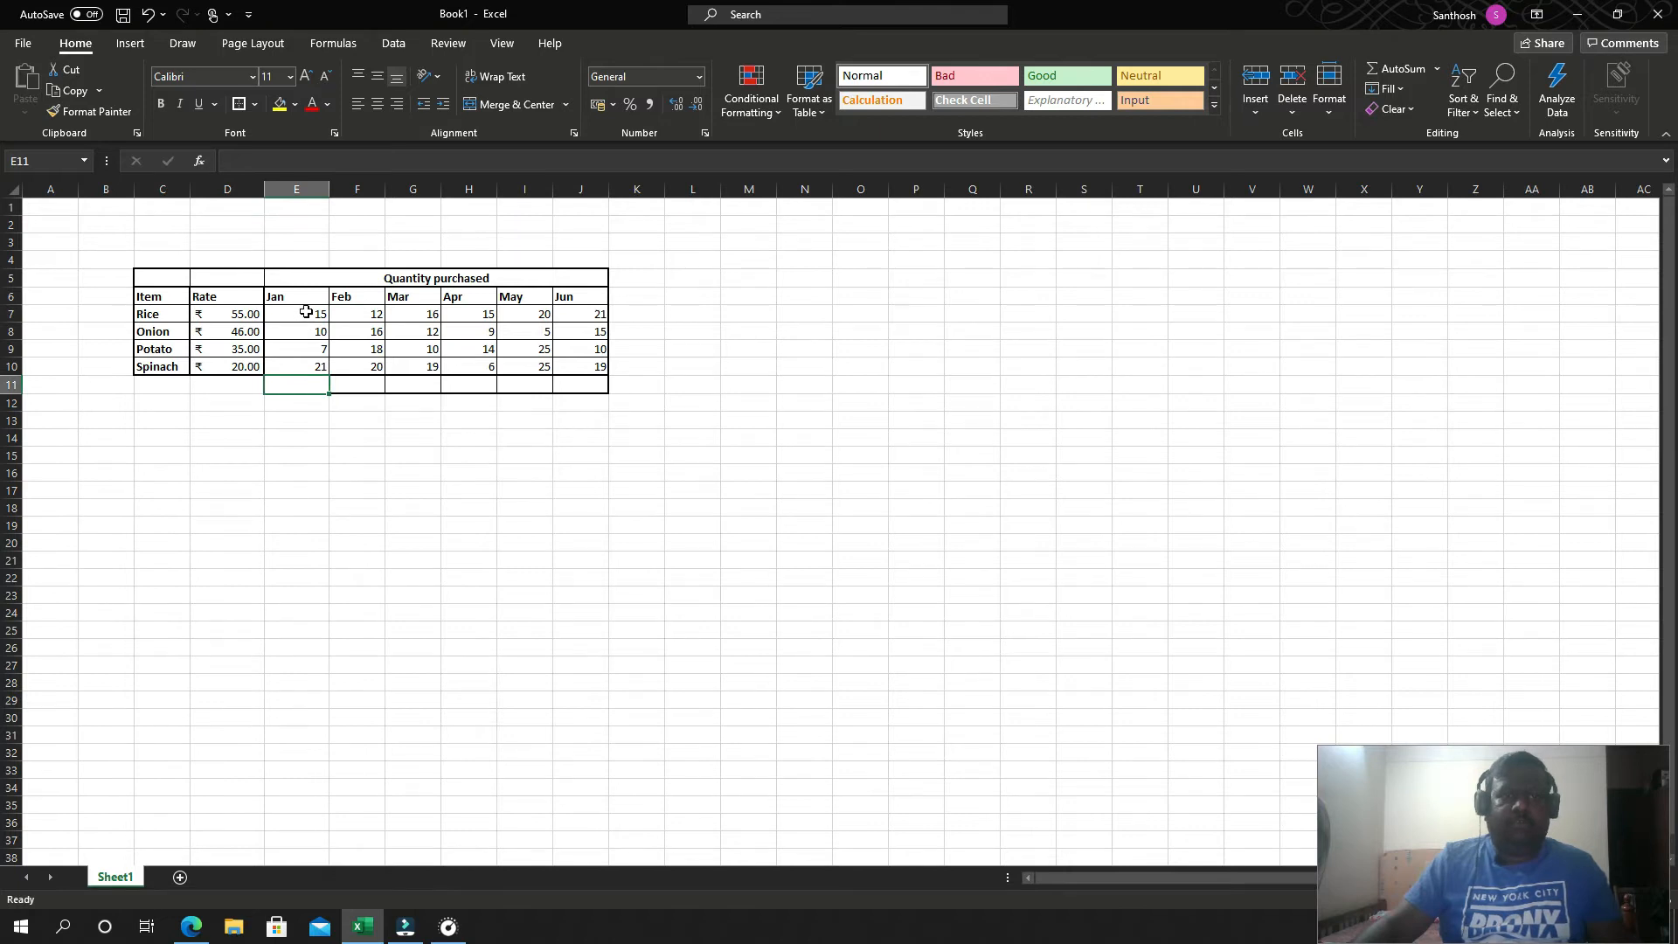
left_click_drag(306, 315, 303, 366)
left_click_drag(222, 316, 221, 360)
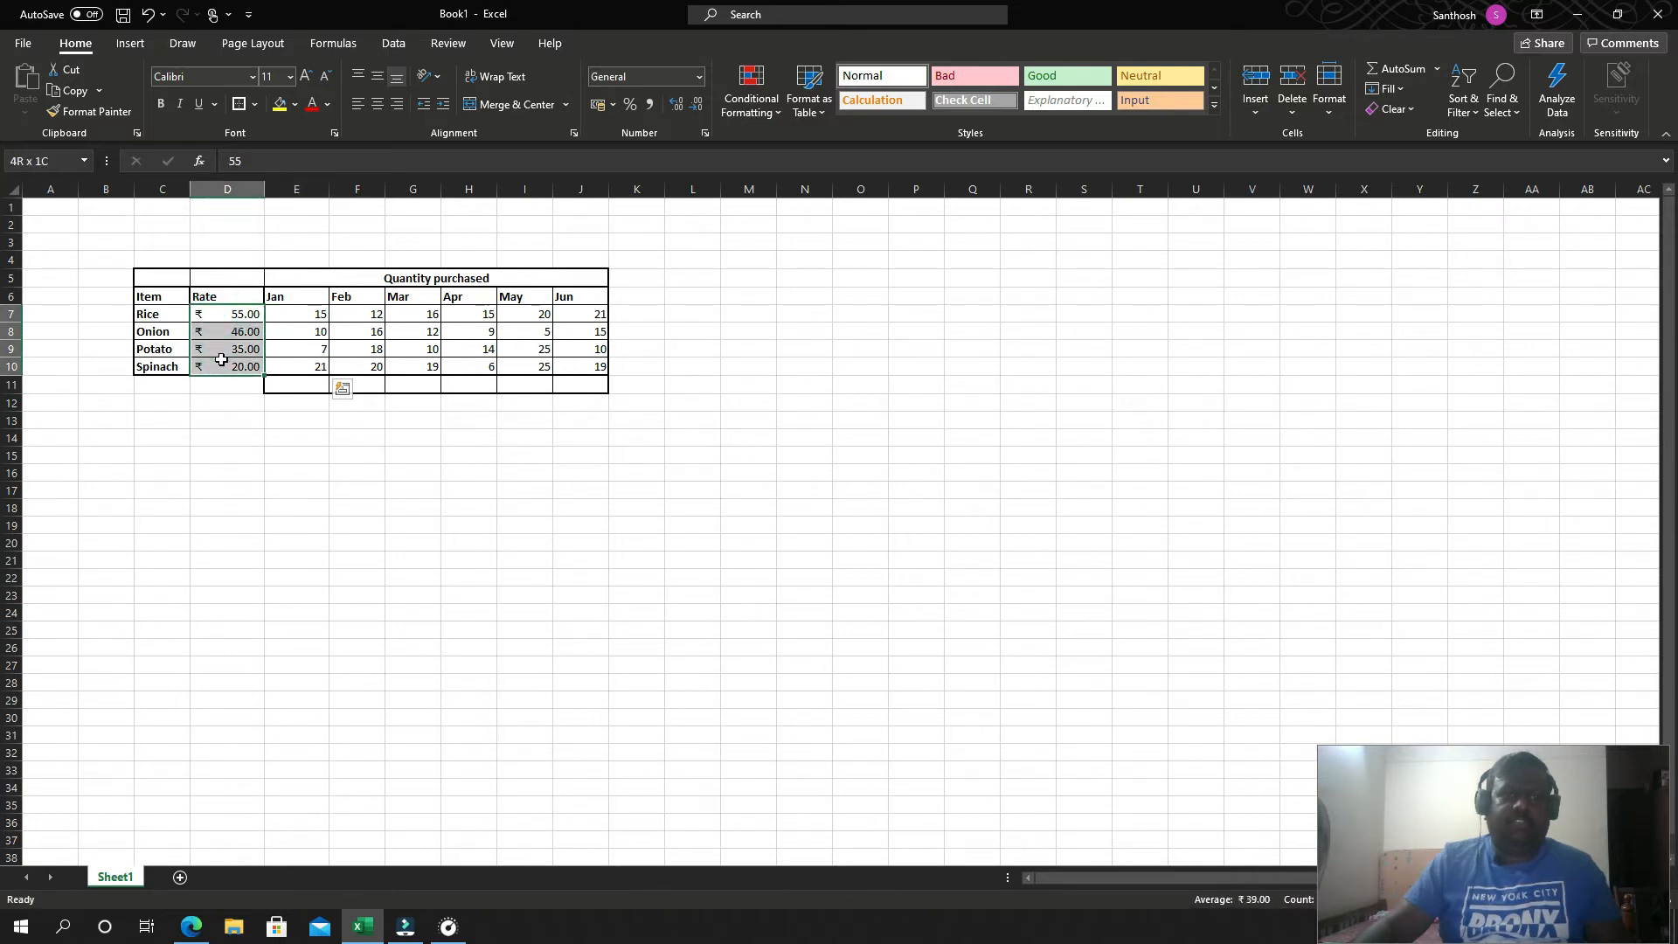
left_click(301, 385)
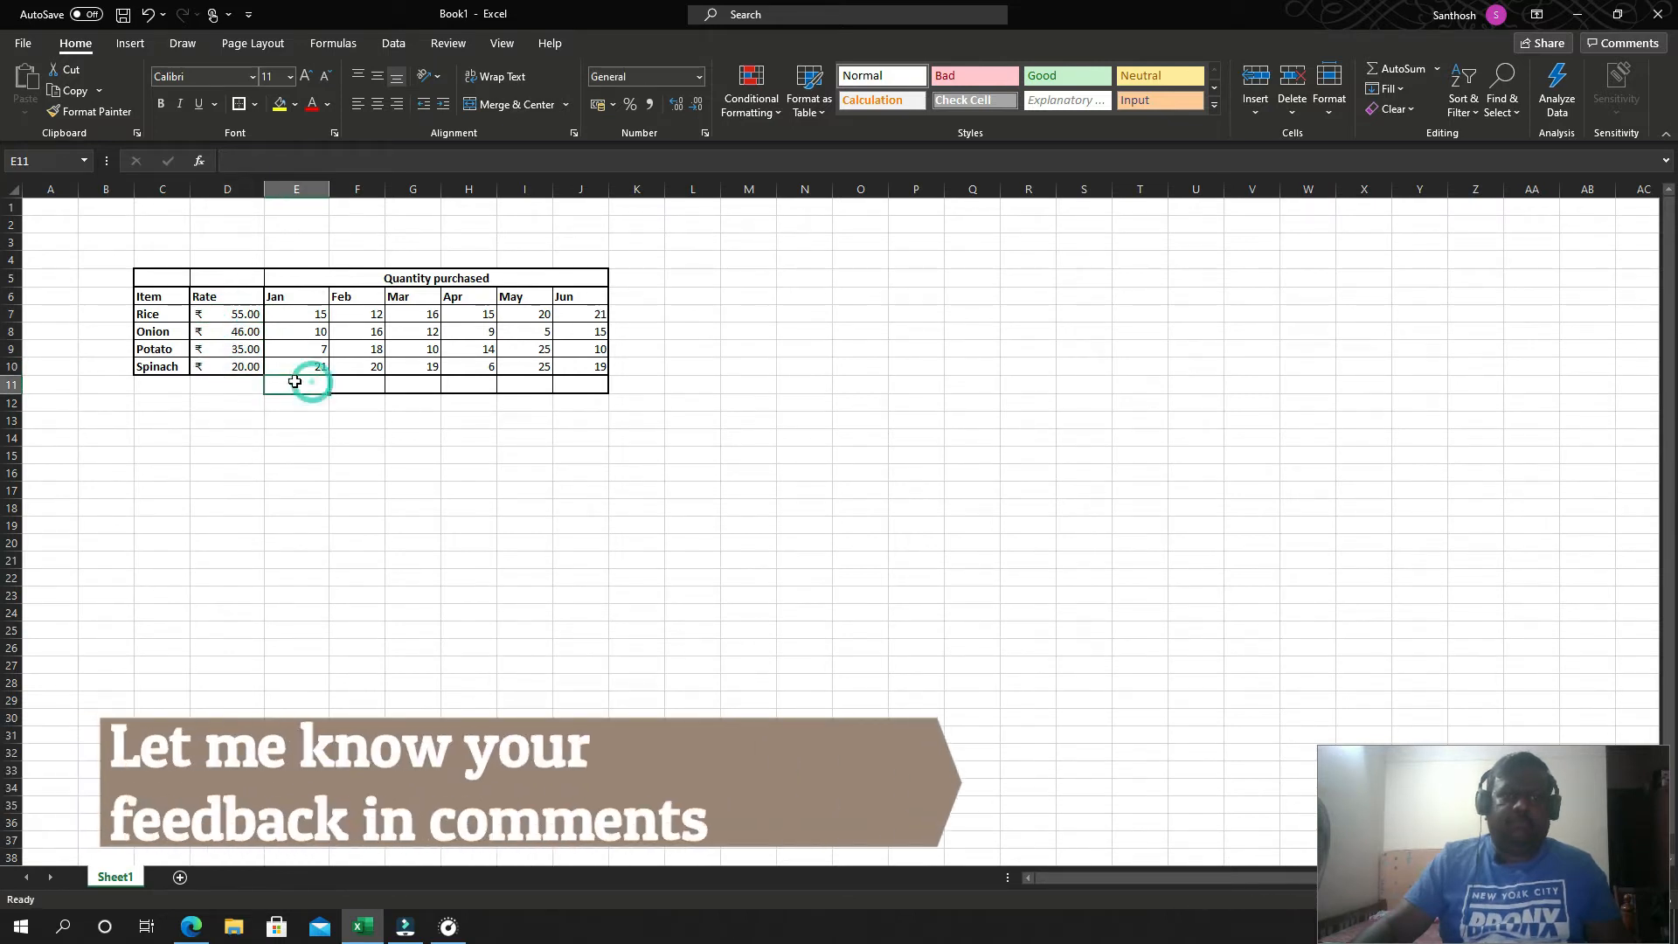
left_click_drag(239, 321, 237, 364)
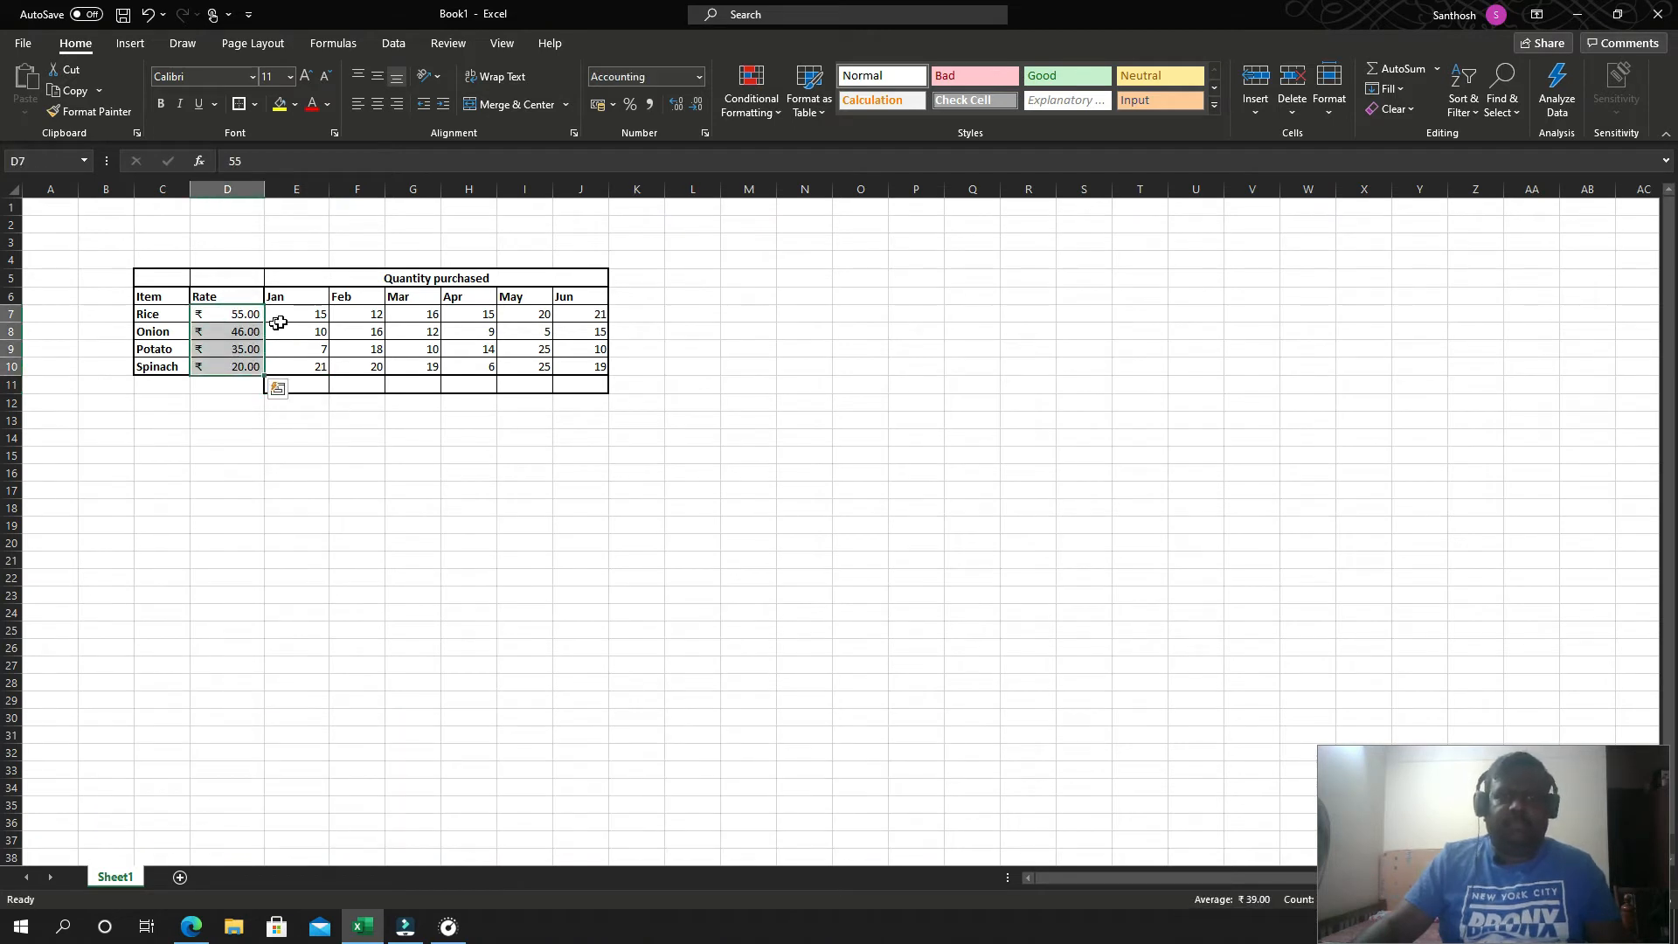
left_click(229, 313)
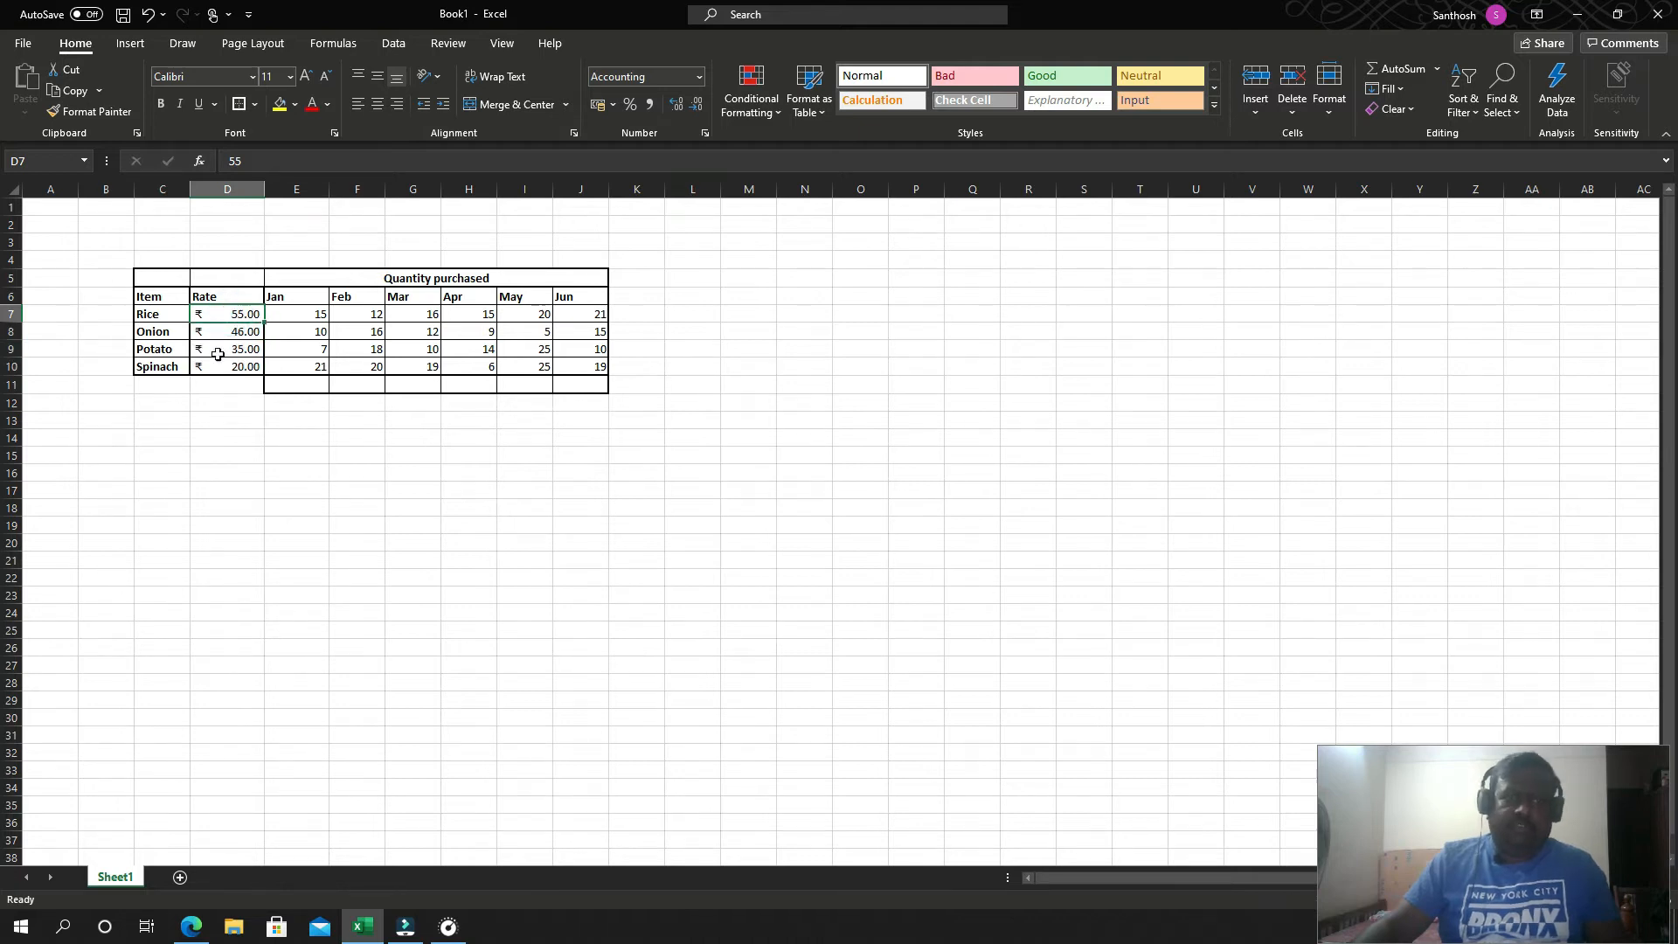
left_click(299, 382)
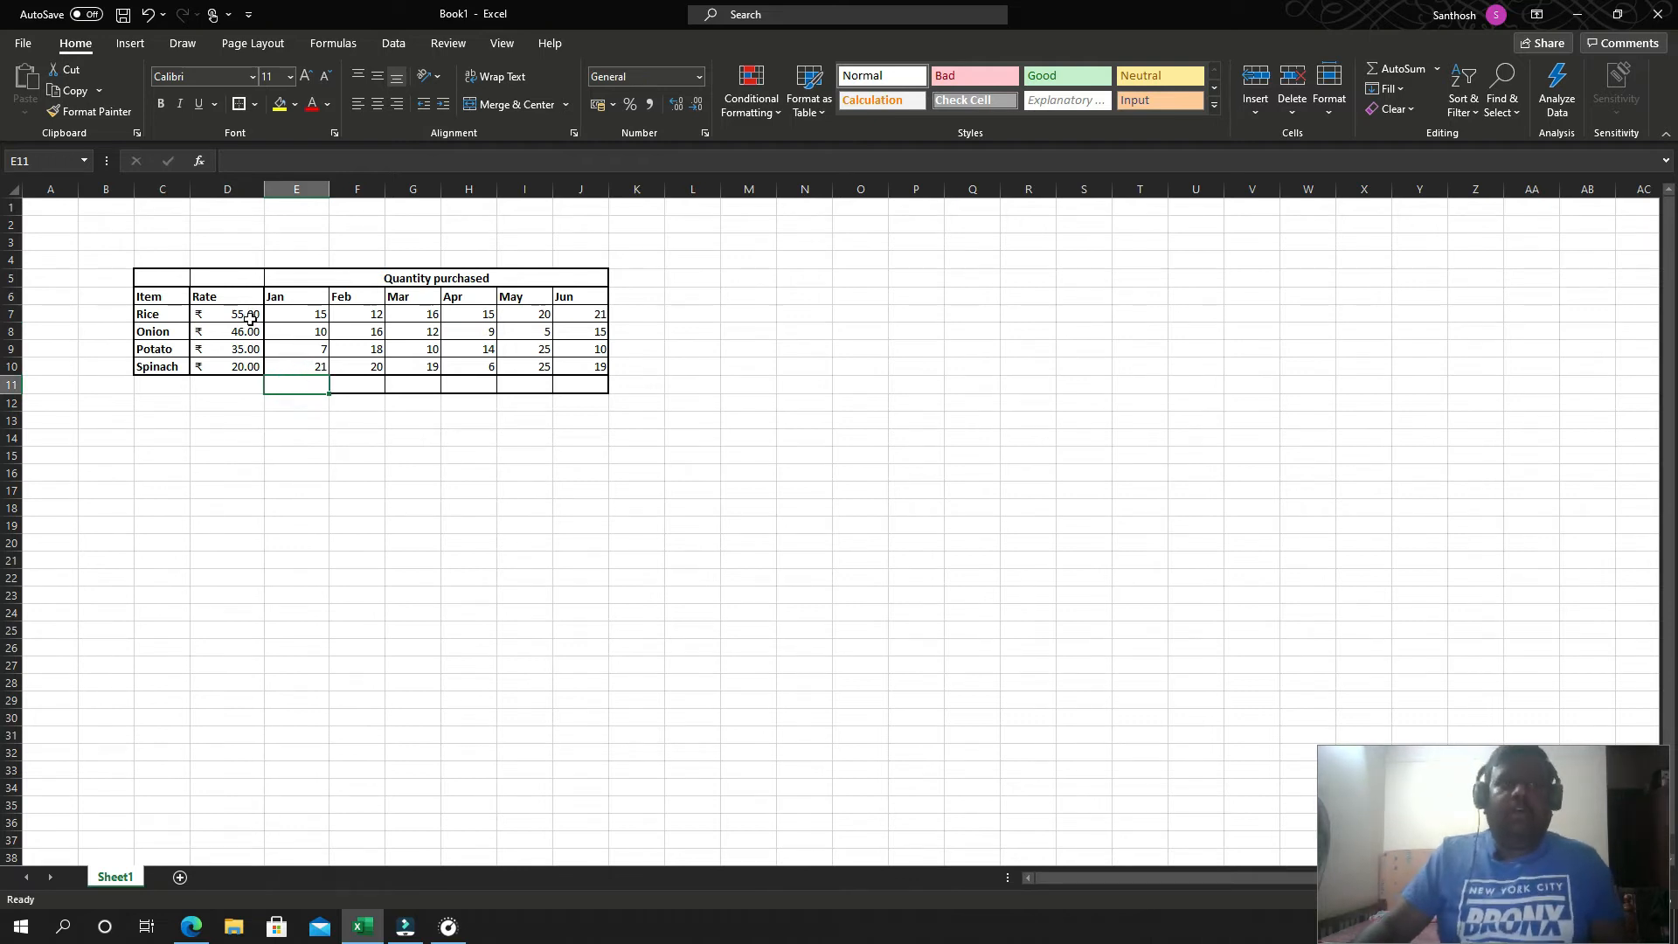
Step: Start a formula in E13 that adds January's rice and onion costs: =D7*E7+D8*E8
left_click(303, 419)
type("=")
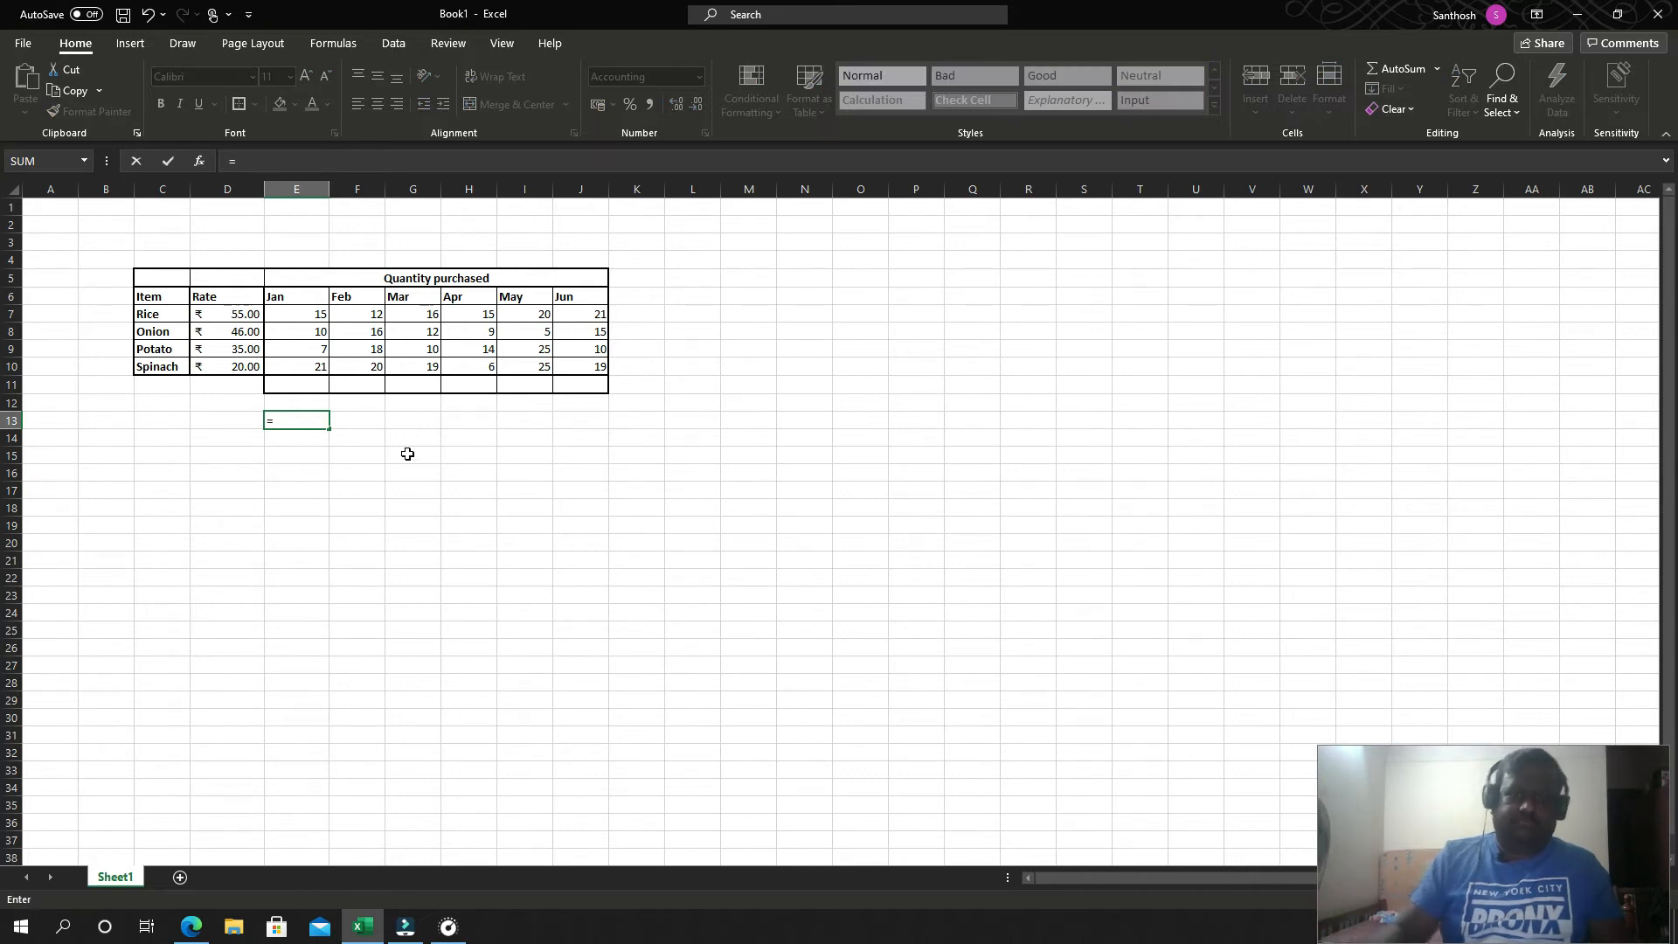
left_click(246, 313)
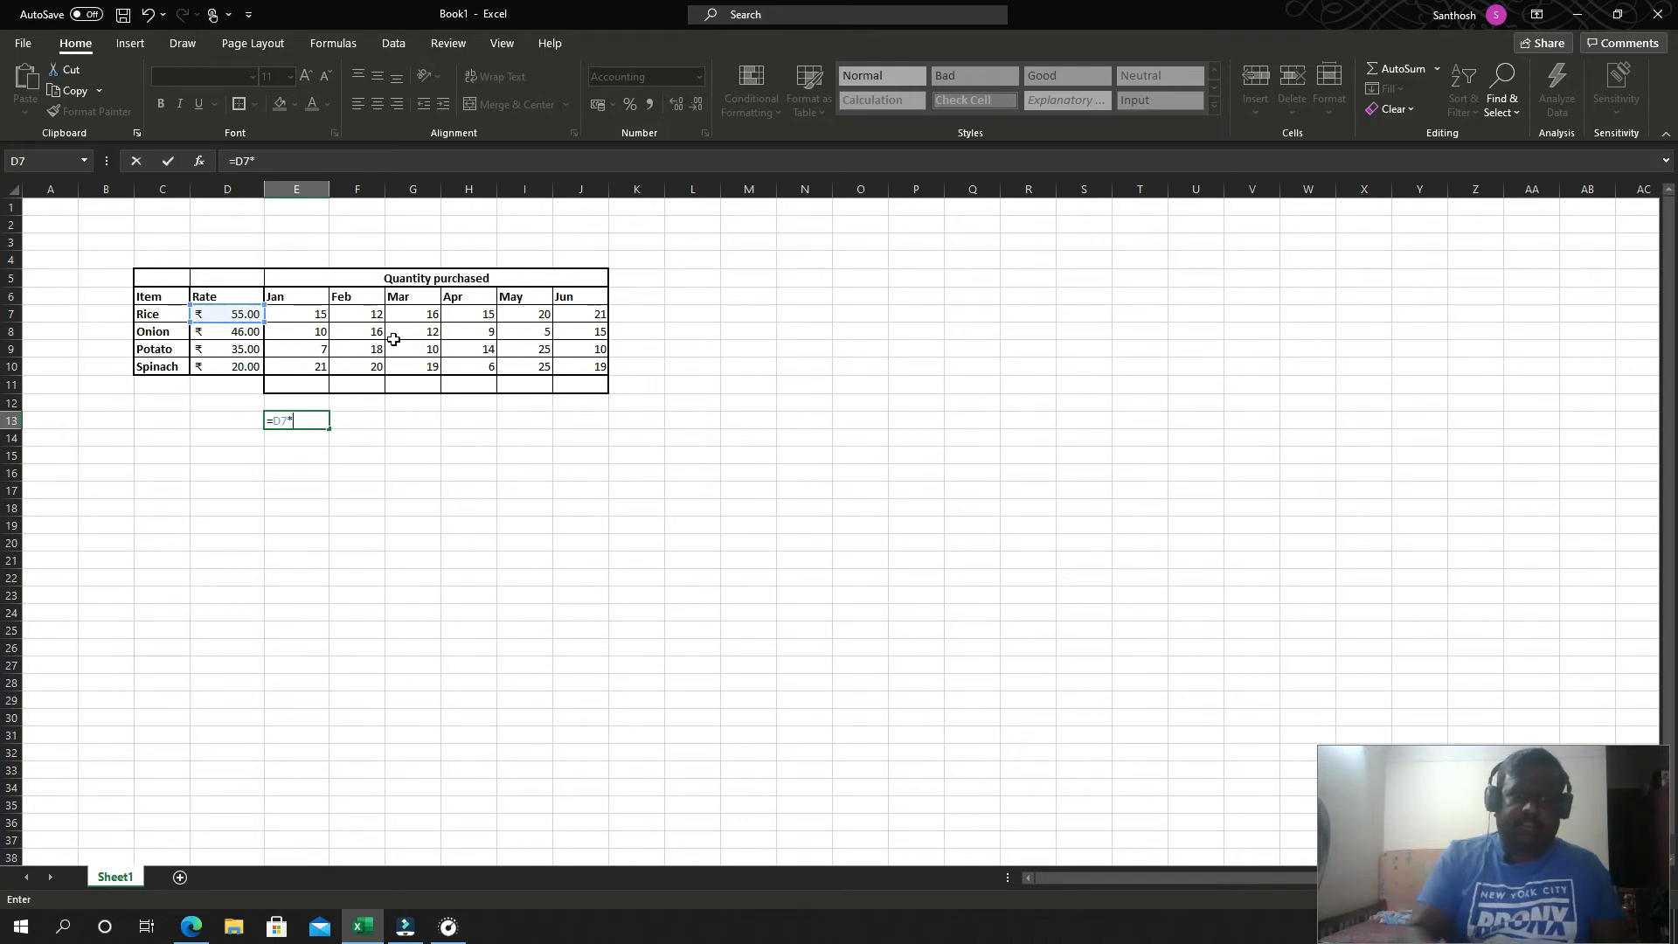
left_click(295, 313)
type("+")
left_click(260, 330)
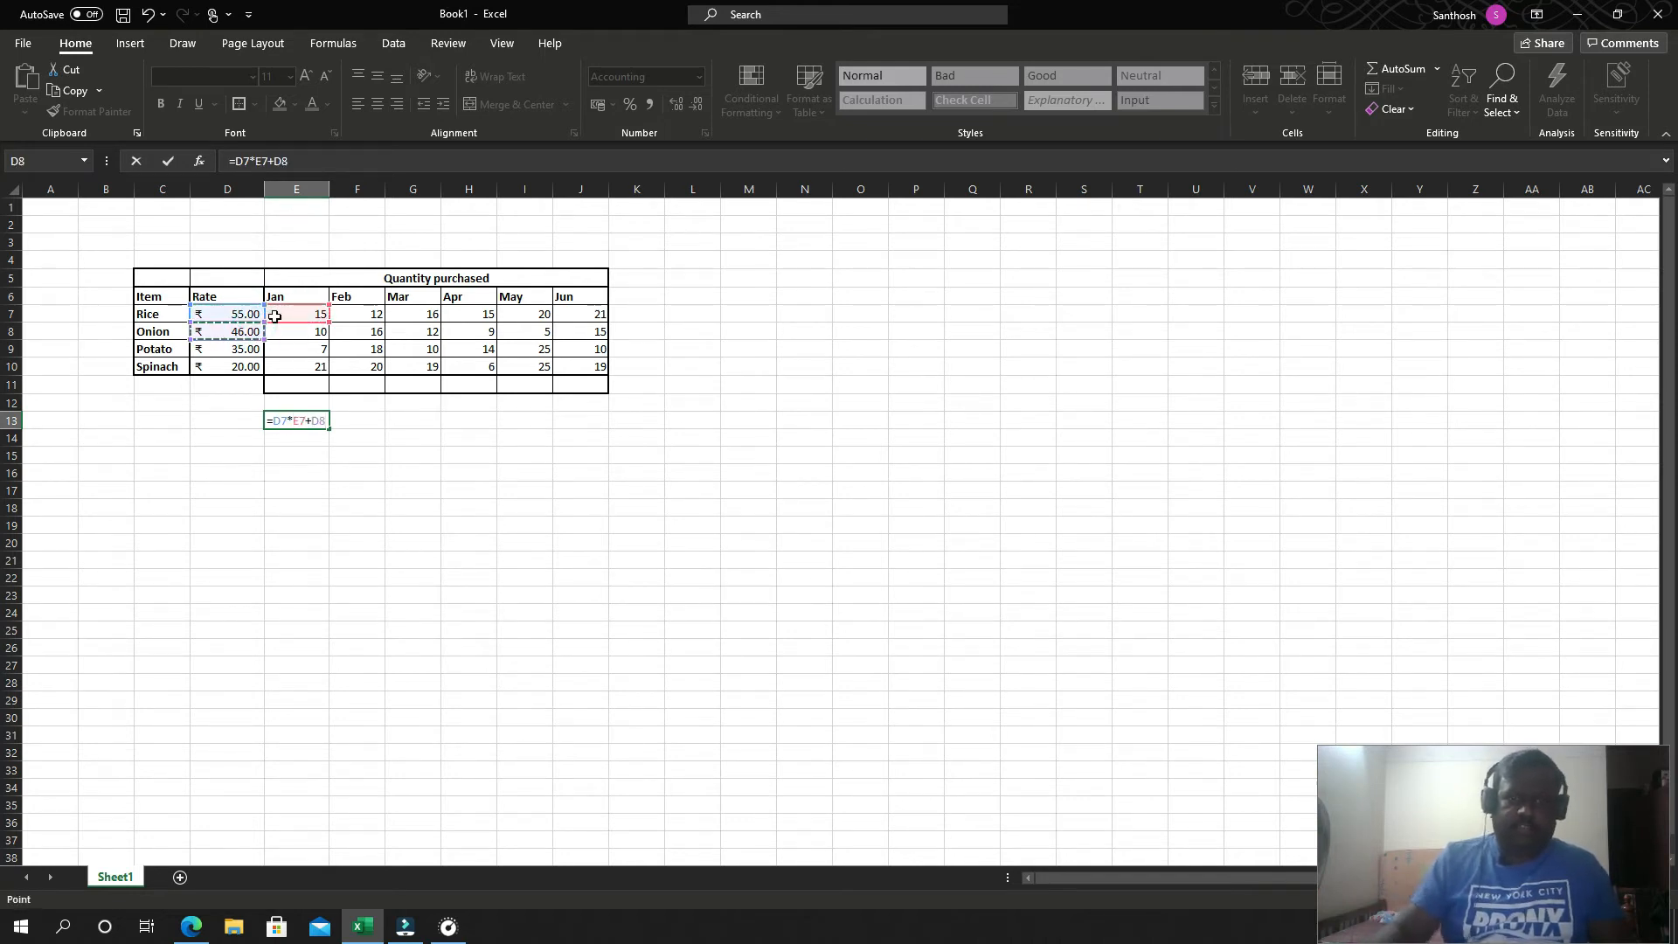
type("*")
left_click(290, 331)
Step: Extend the E13 formula with January's potato cost as D9*E9
type("+")
key("Up")
key("Up")
key("Up")
key("Up")
key("Up")
key("Left")
key("Down")
type("*")
key("Up")
key("Up")
key("Up")
key("Up")
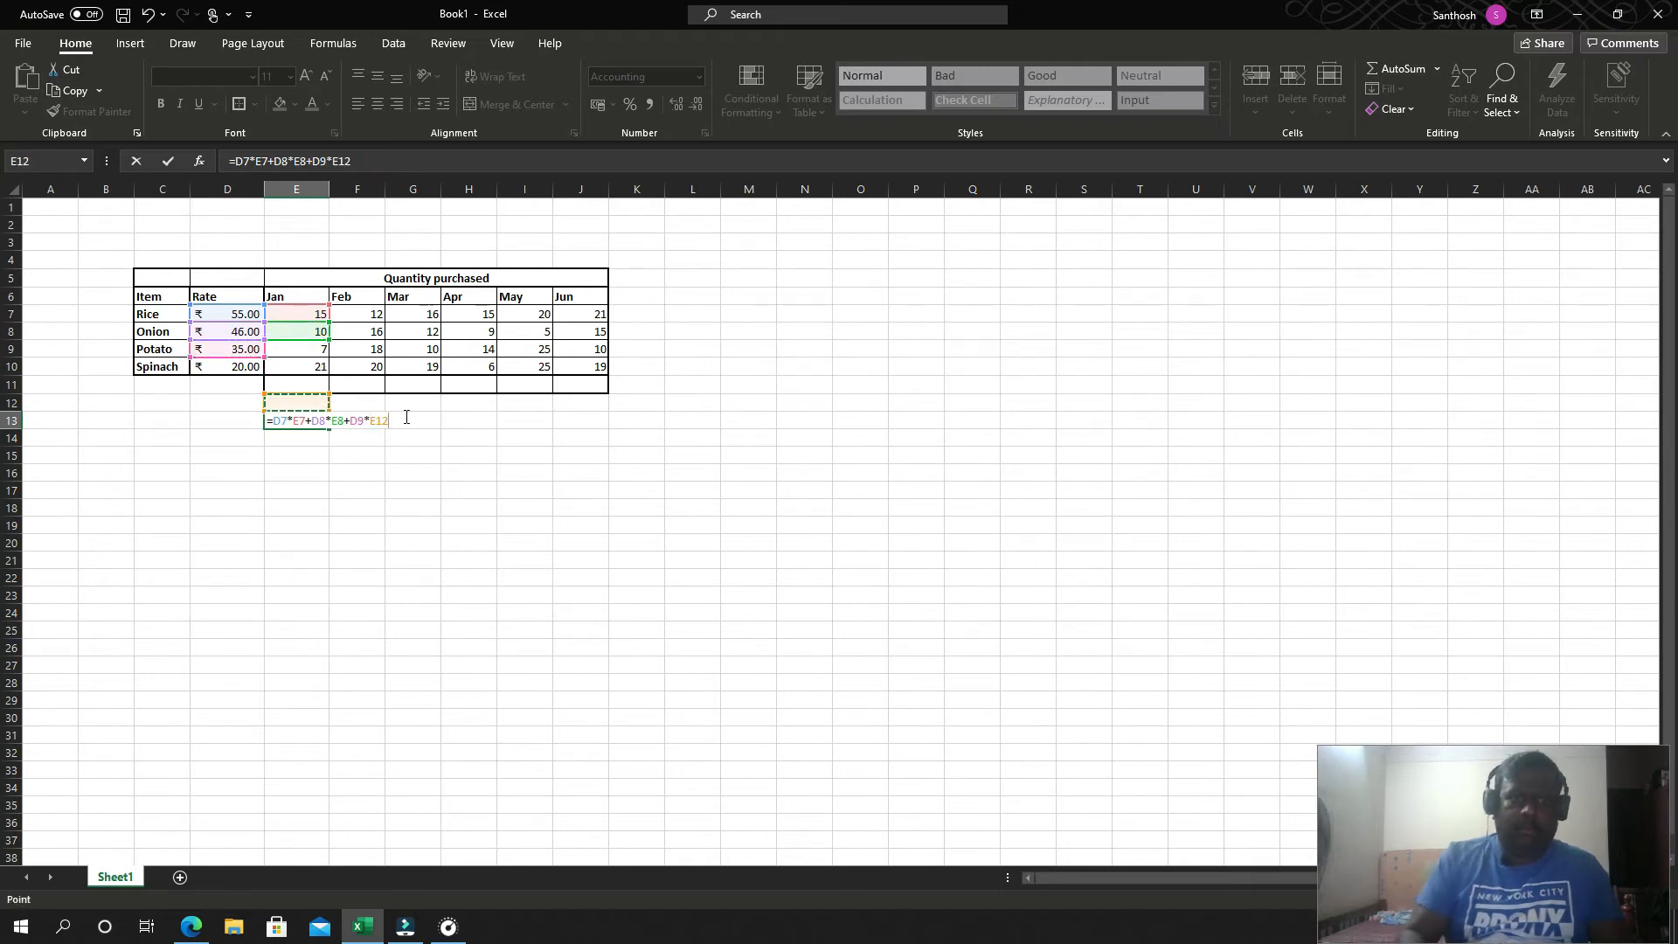
Step: Complete the E13 formula with January's spinach cost as D10*E10 and enter it
type("+")
key("Up")
key("Up")
key("Up")
key("Left")
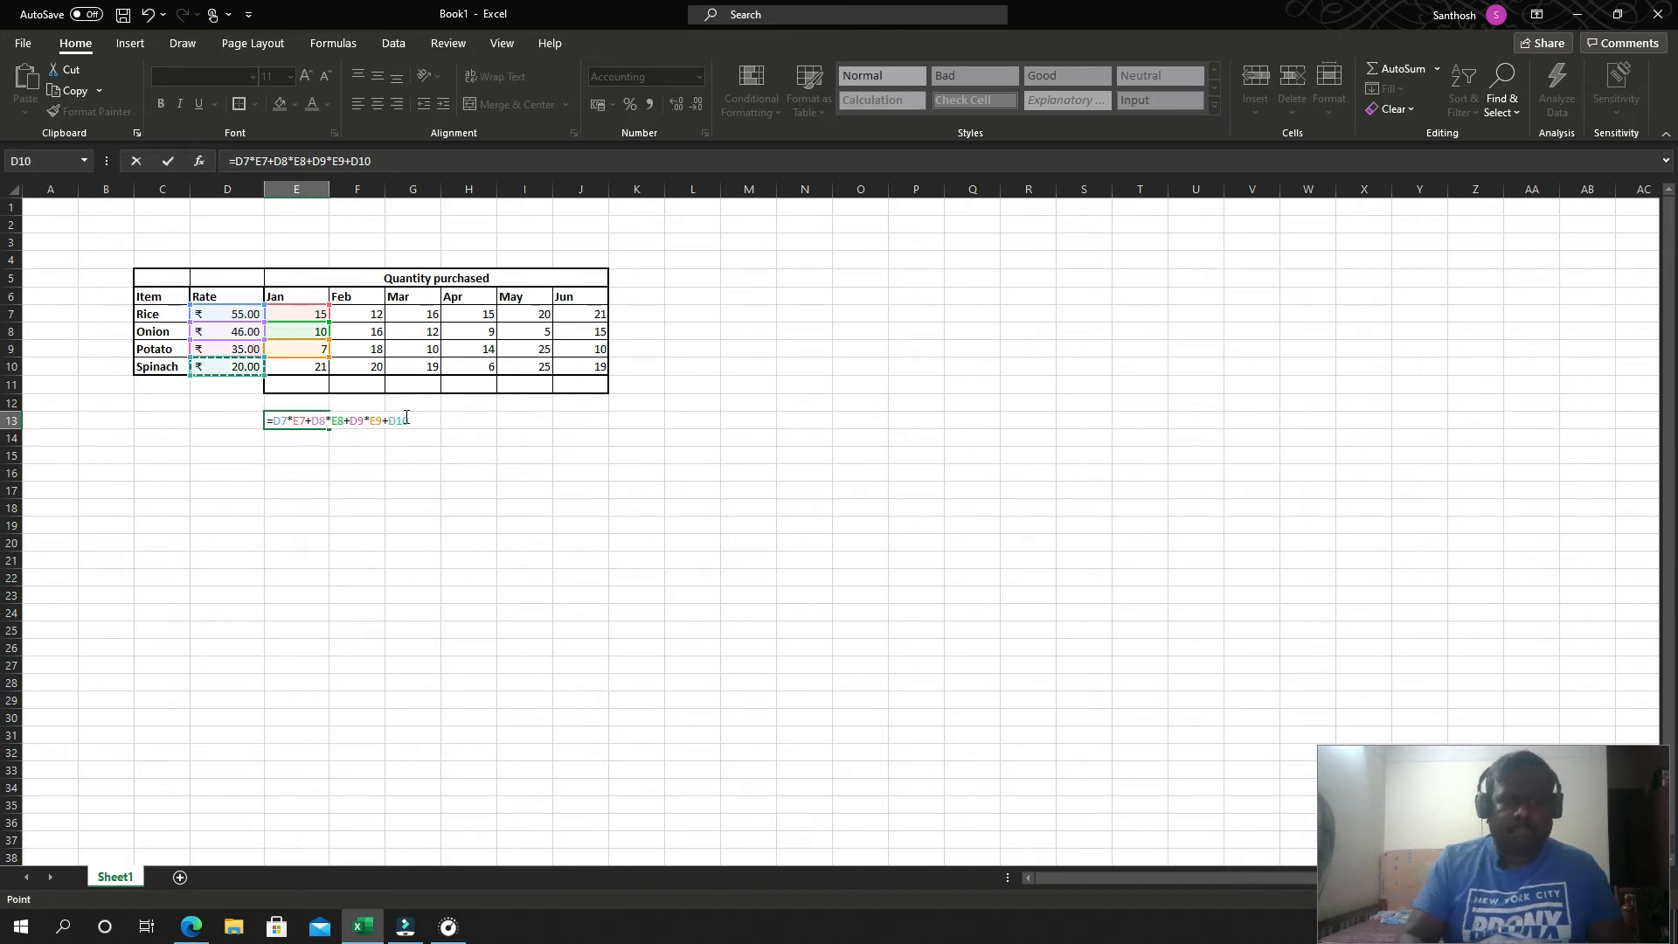
type("*")
key("Up")
key("Up")
key("Up")
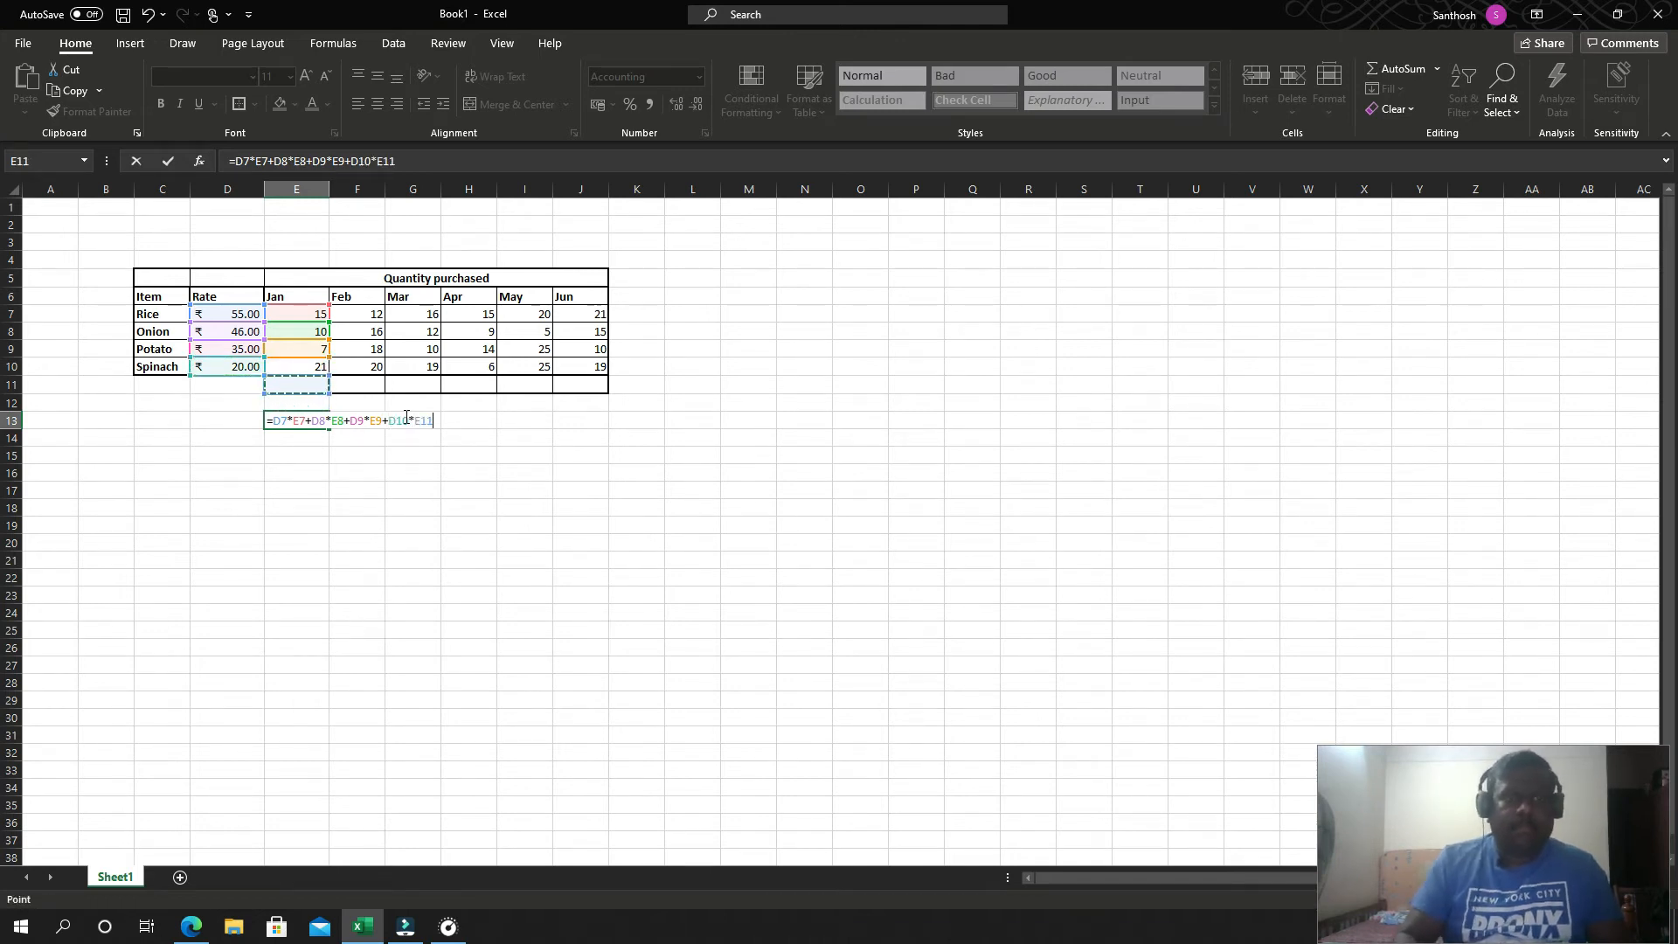
key("Return")
key("Up")
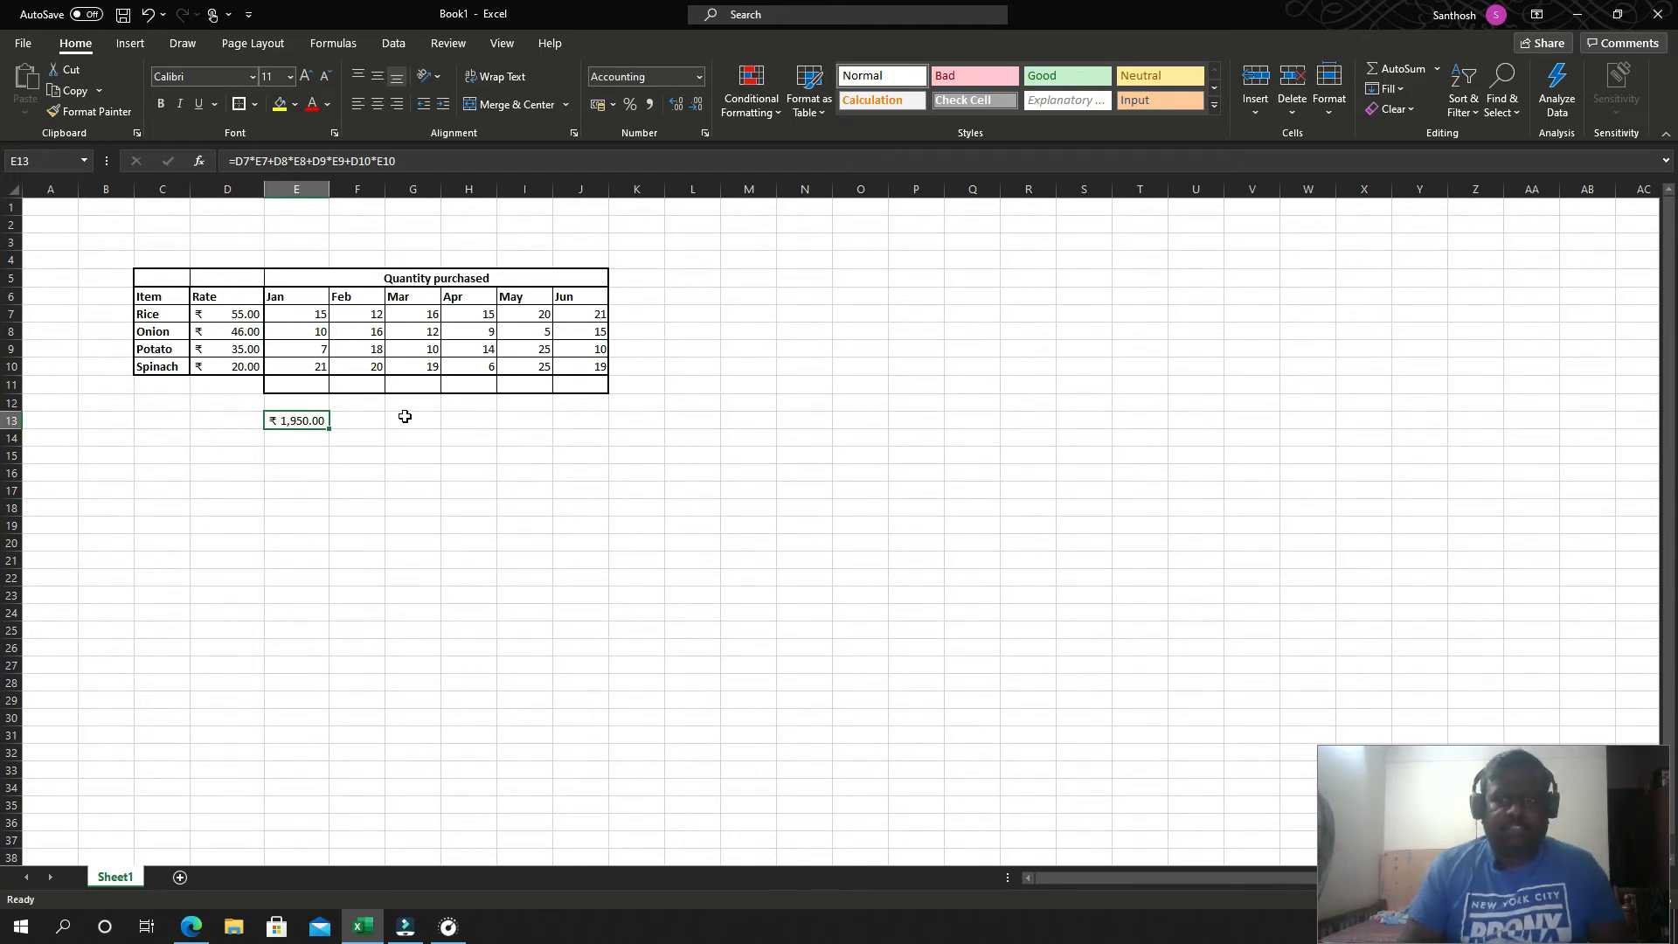
Step: Delete the trial cost formula from E13 and return to the January total cell E11
key("Delete")
key("Up")
key("Up")
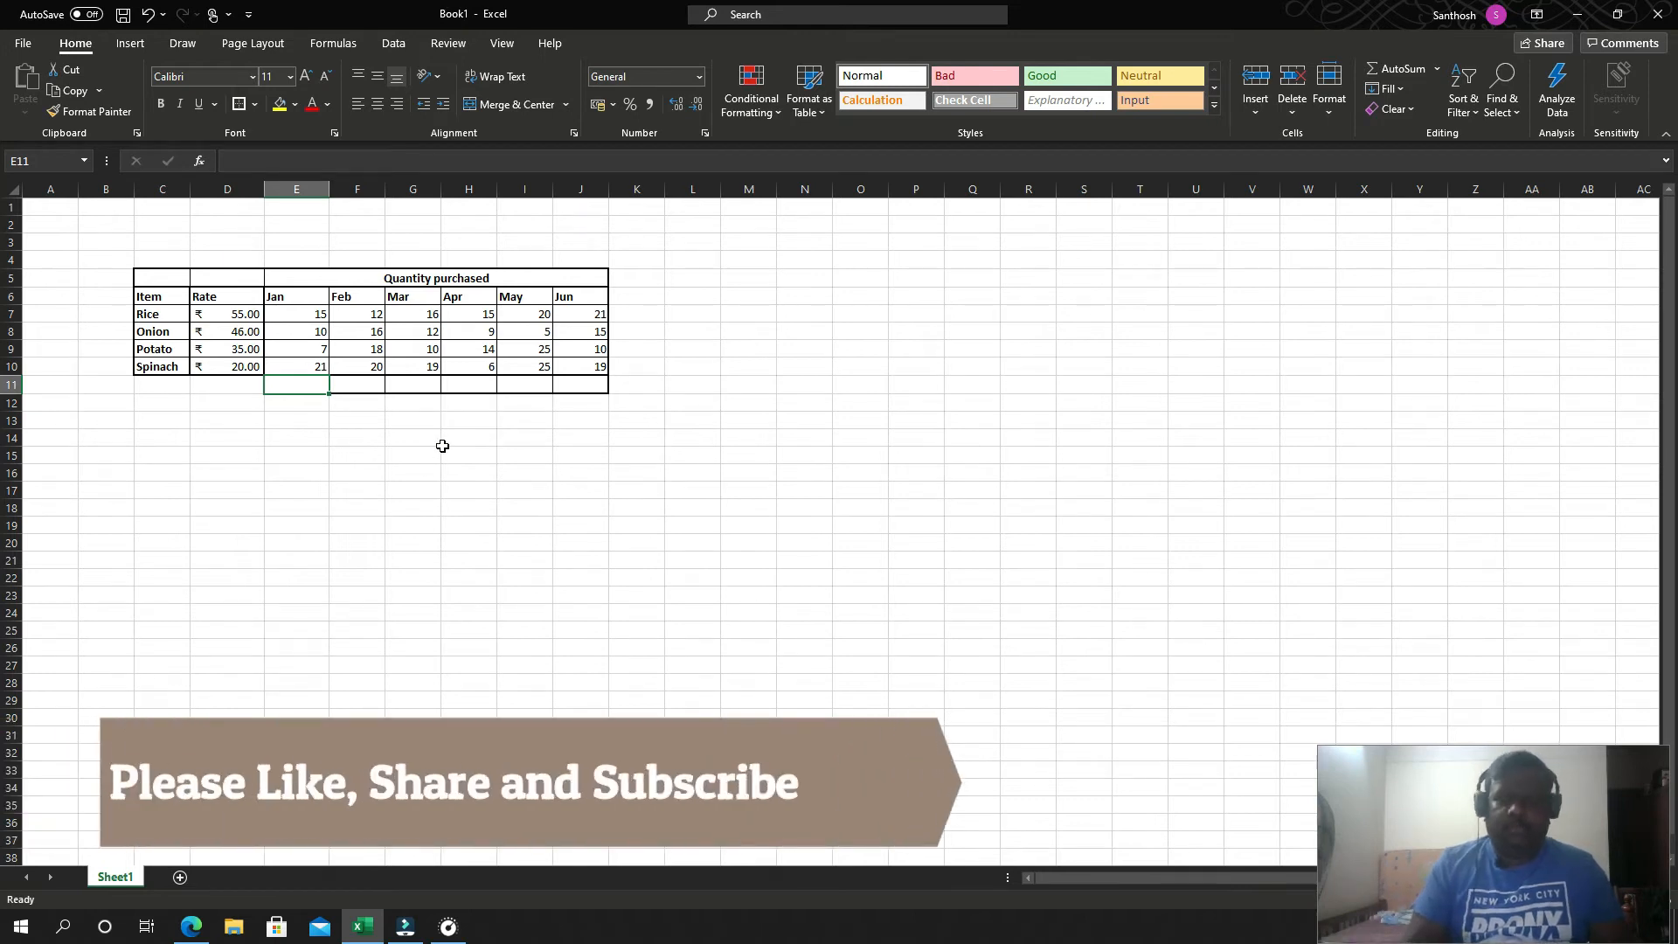
Step: Enter =SUMPRODUCT(D7:D10, E7:E10) in E11 to calculate January's total cost
type("=")
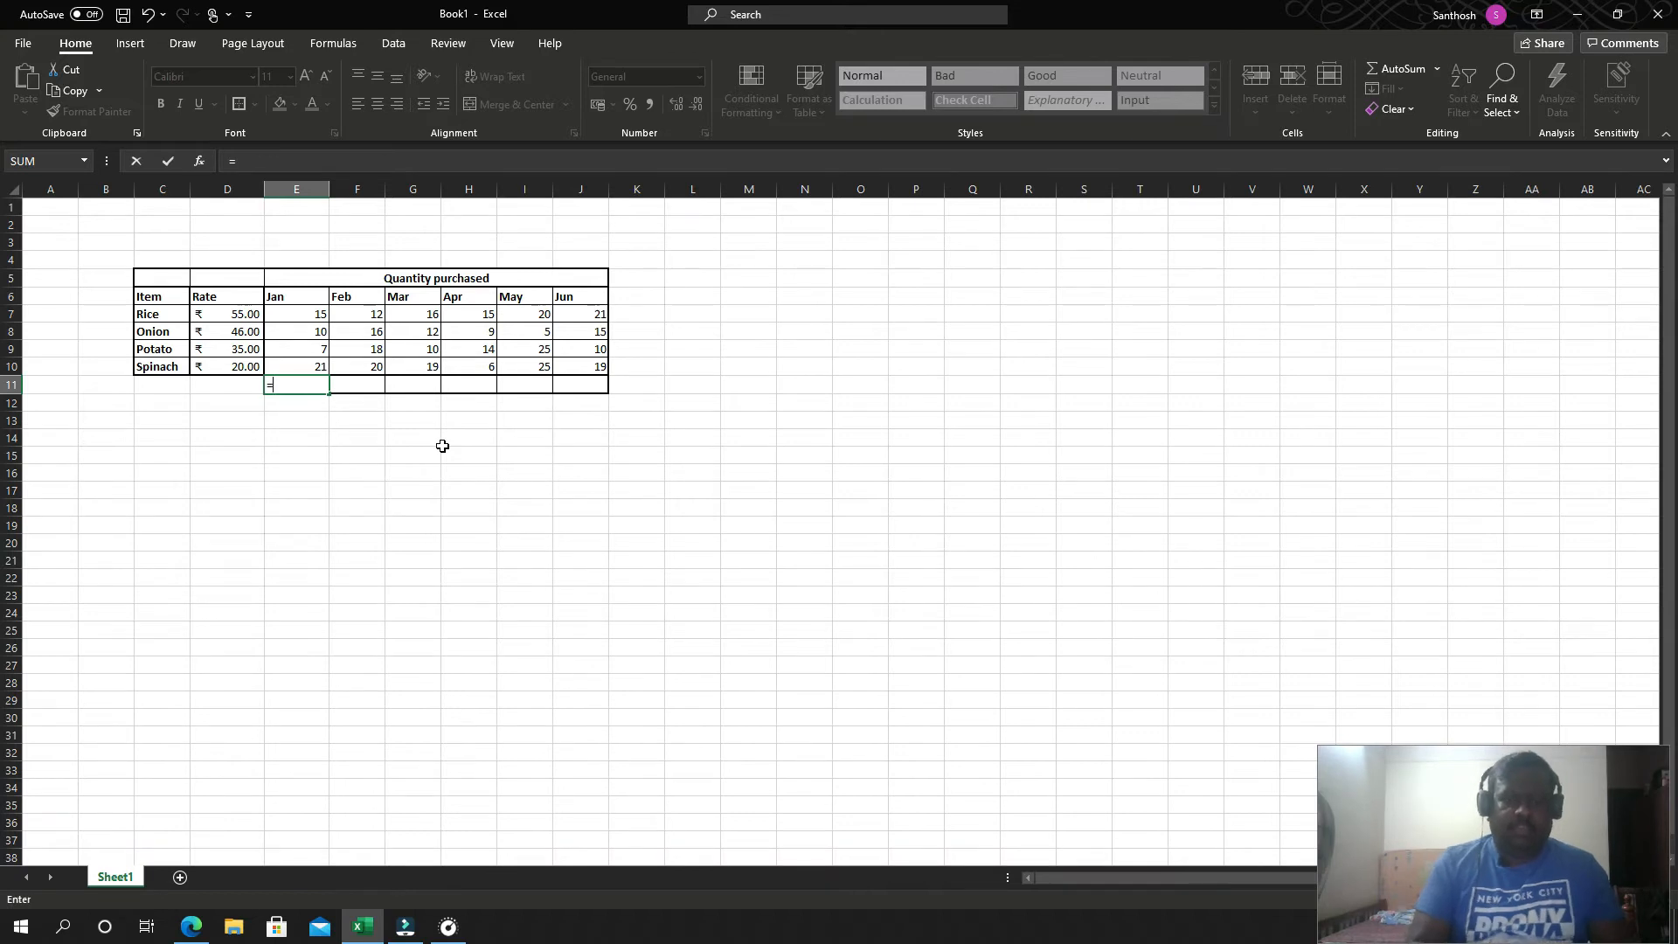
type("SUMP")
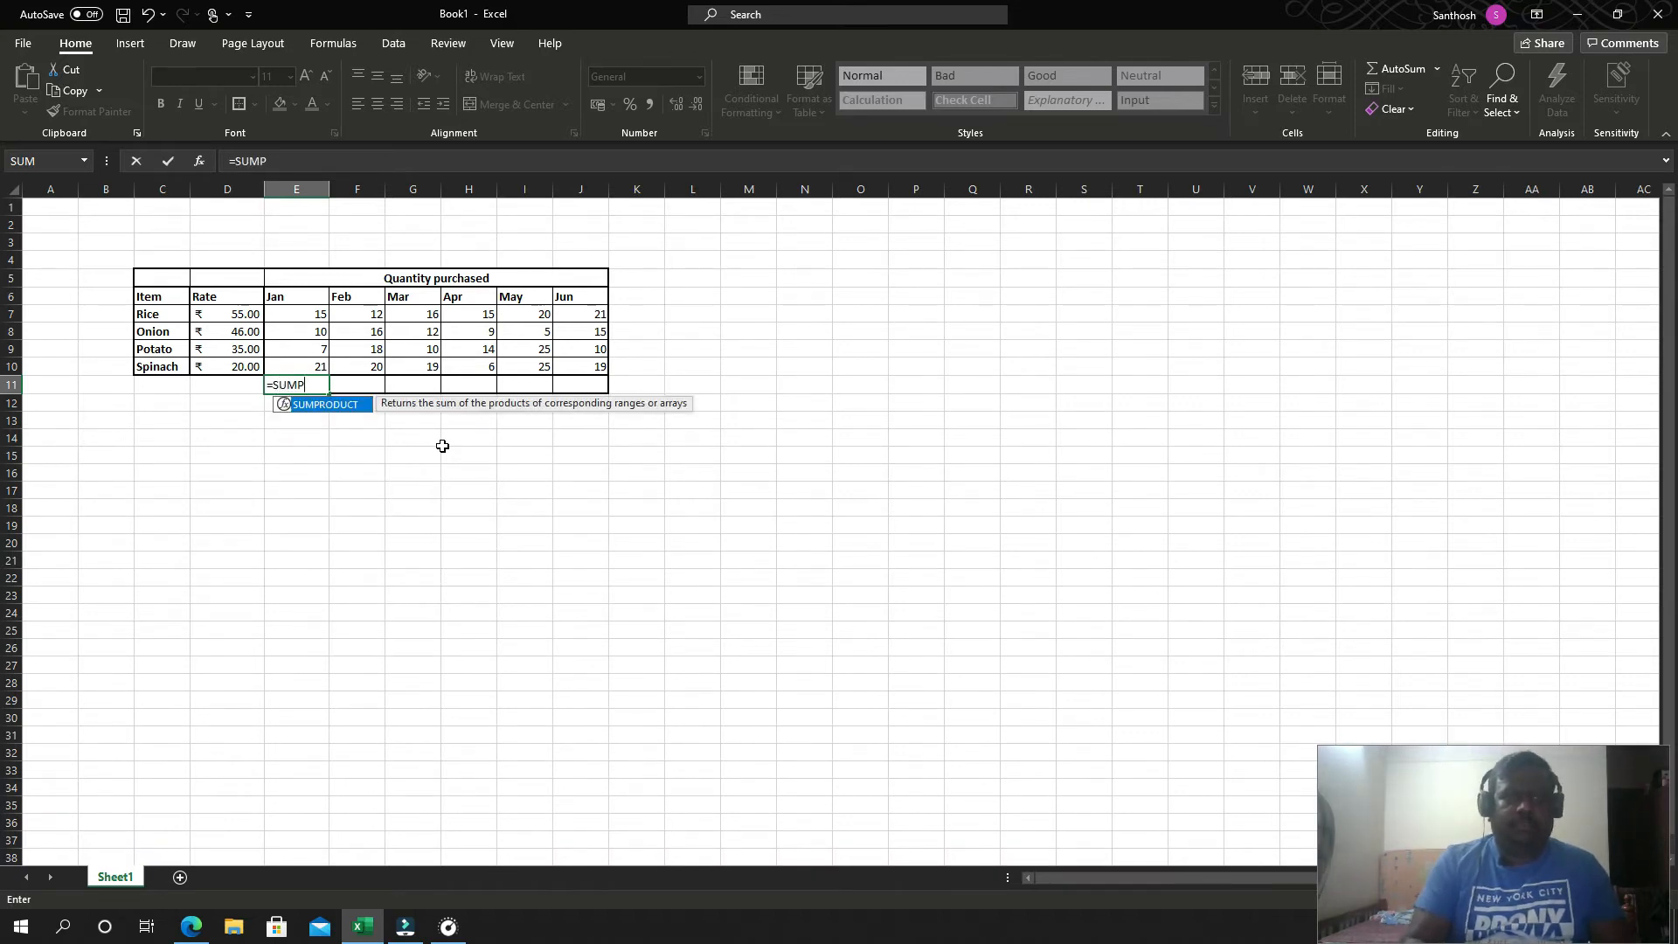
key("Tab")
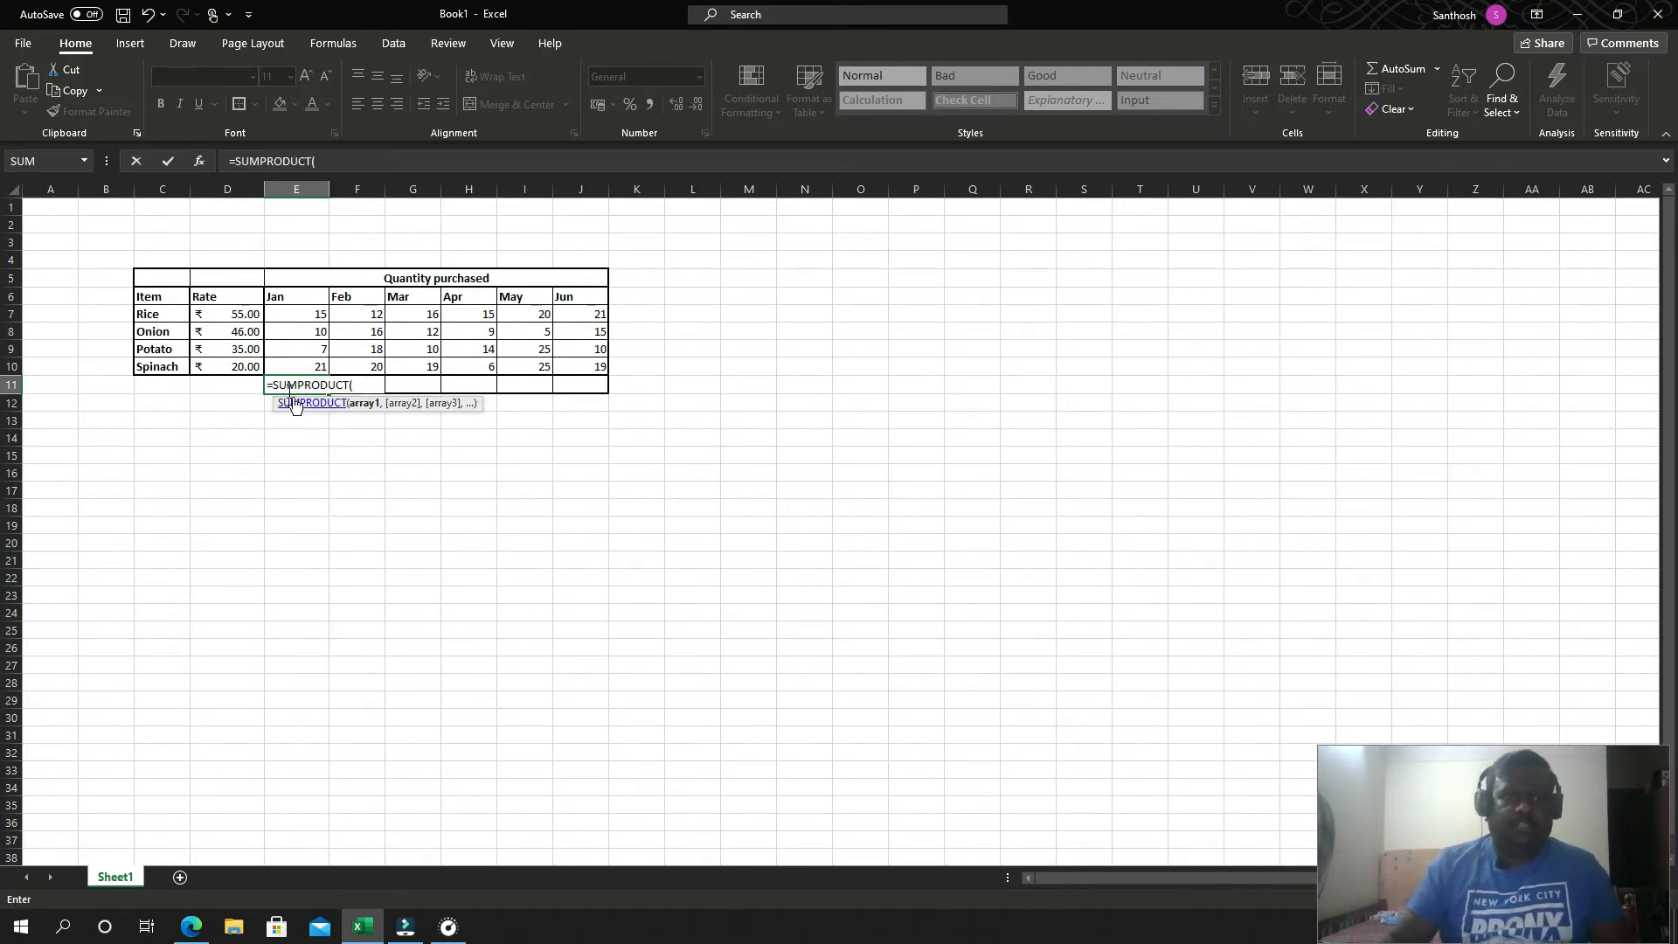
left_click_drag(241, 316, 241, 368)
type(",")
left_click_drag(320, 316, 314, 367)
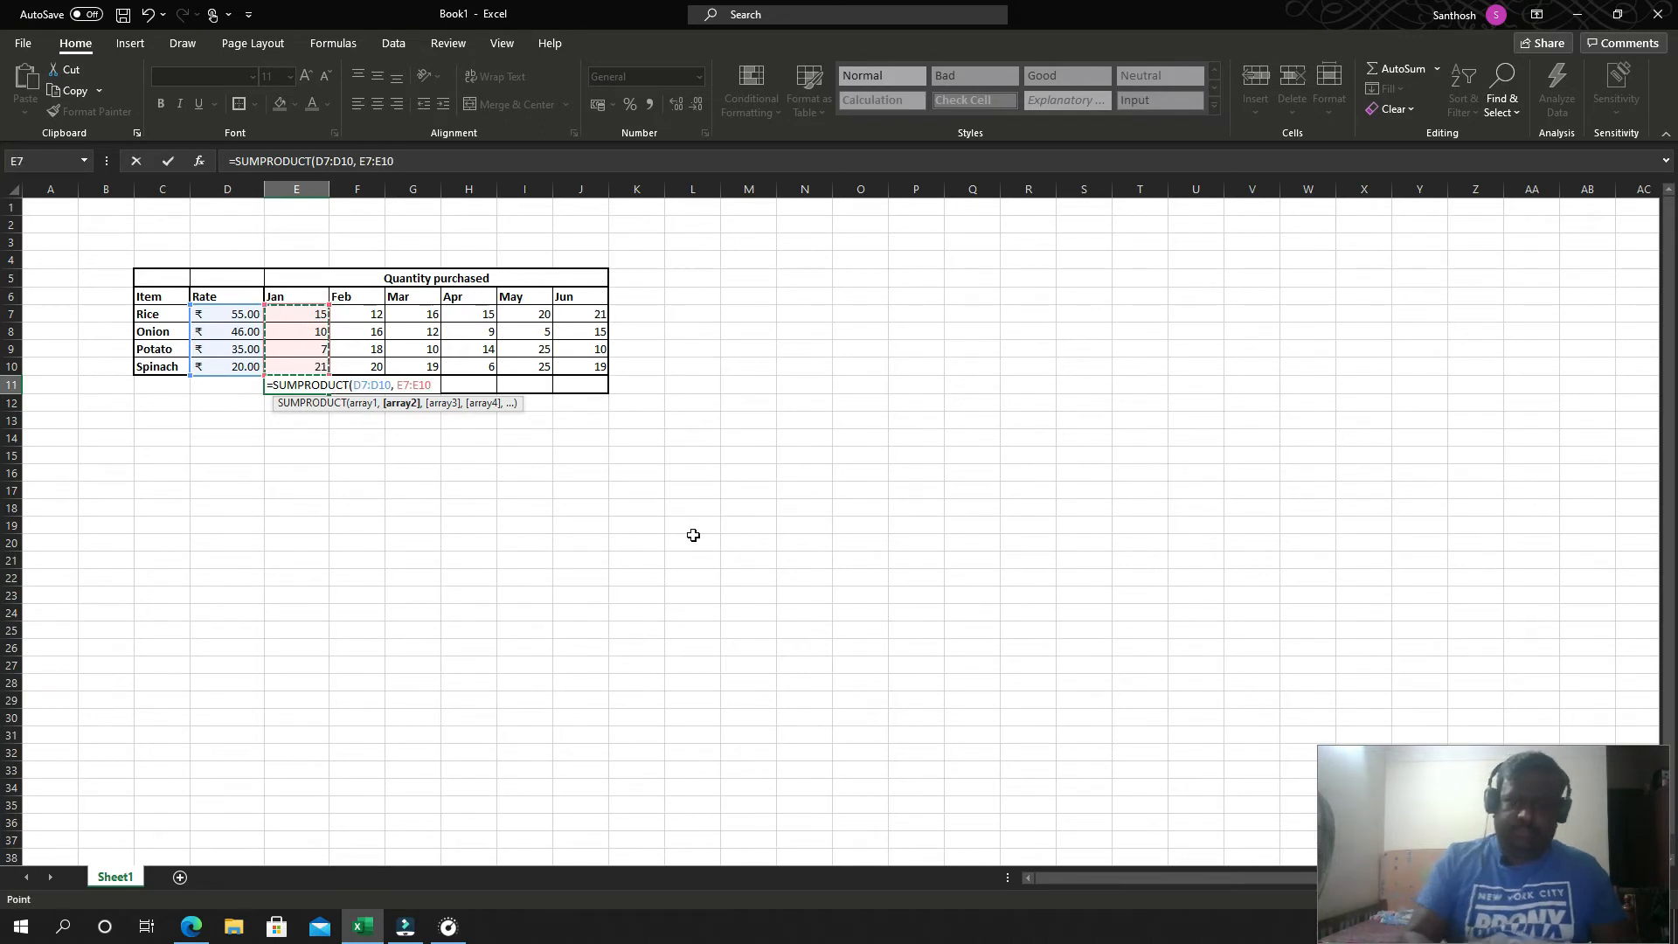
key("Return")
key("Up")
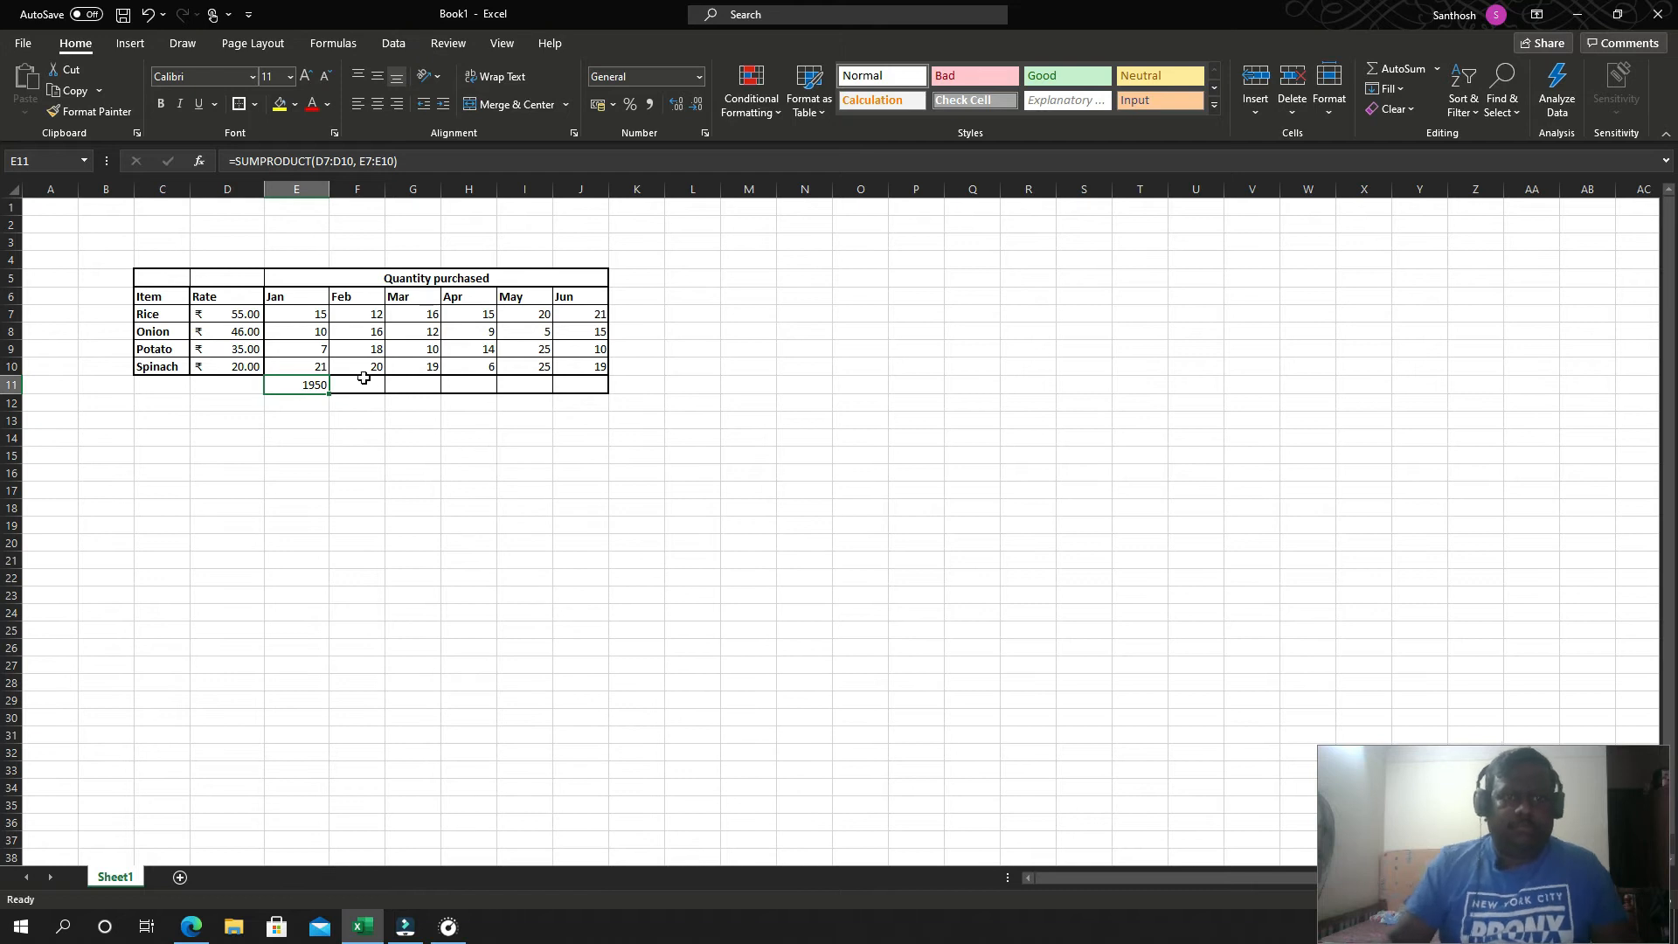
Step: Copy the E11 SUMPRODUCT formula across the February to June totals in F11:J11
key("ctrl+c")
key("shift+Right")
key("shift+Right")
key("shift+Right")
key("shift+Right")
key("shift+Right")
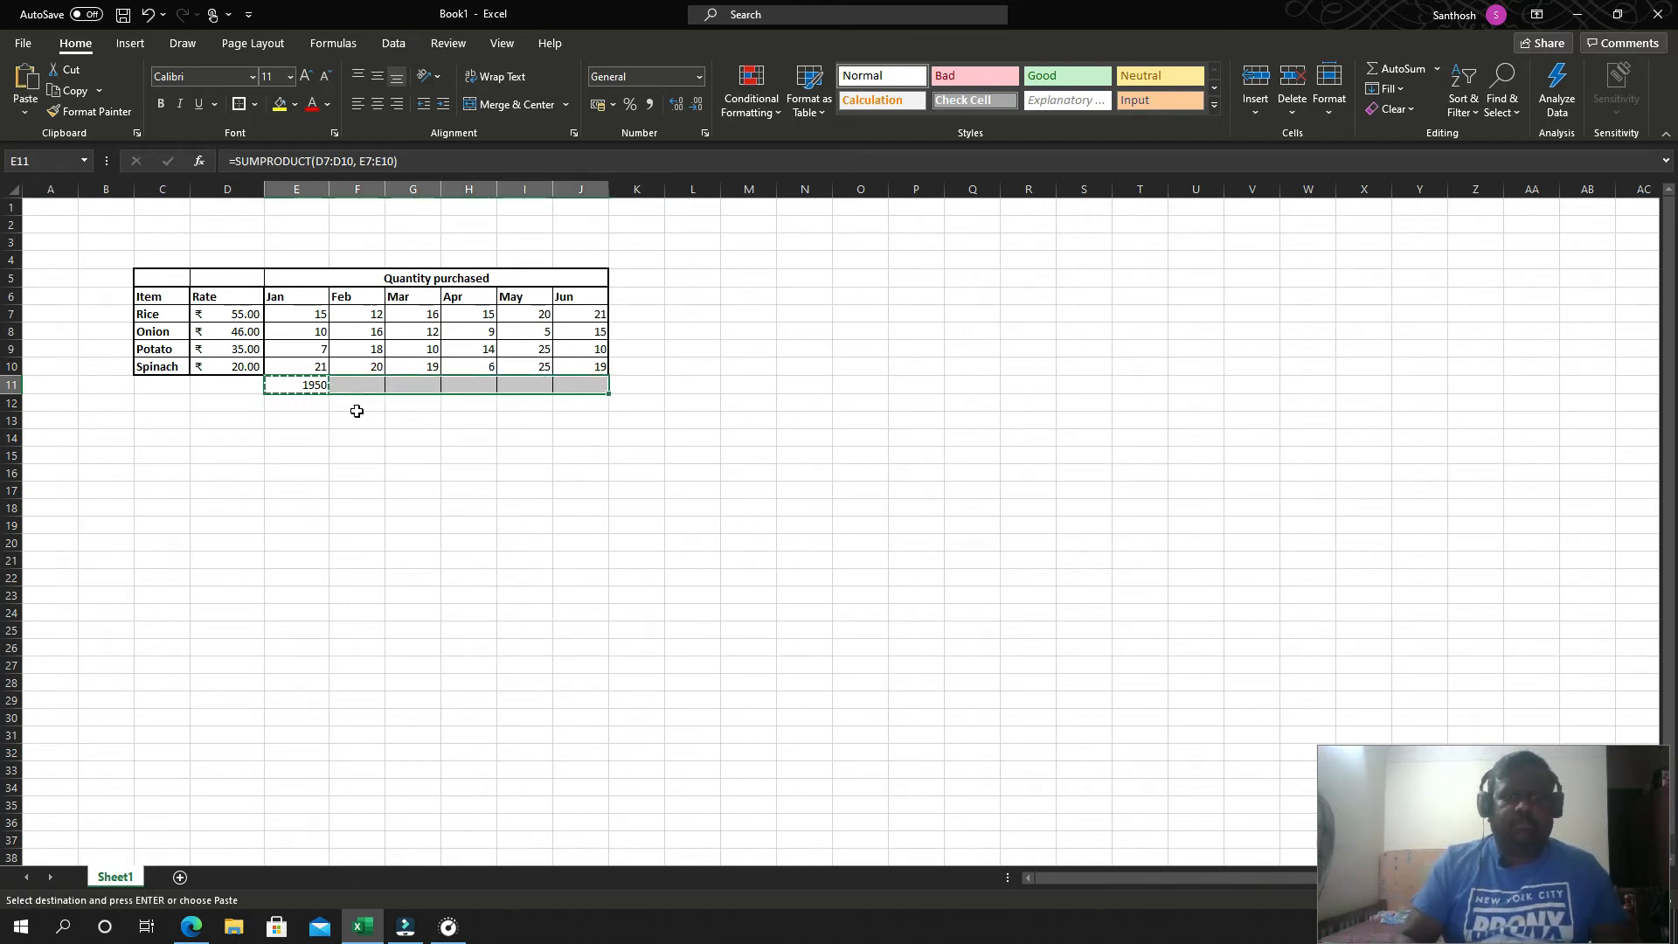
key("Return")
key("Down")
key("Up")
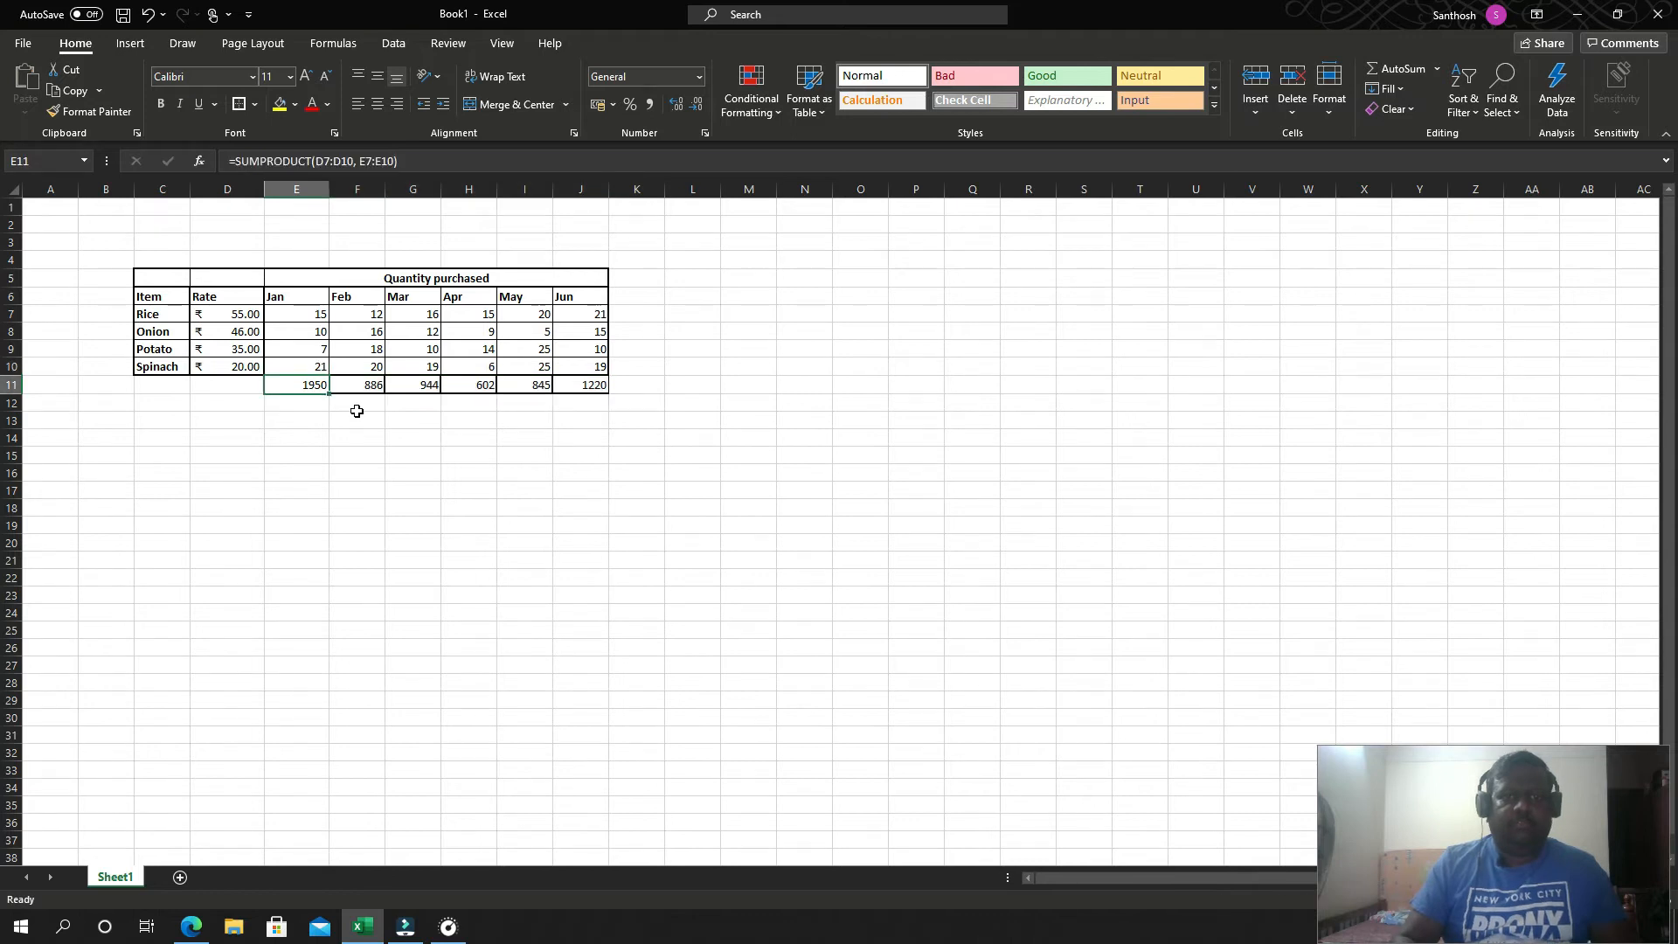
Step: Check the cell references in the copied F11 formula and undo the paste across row 11
key("Right")
key("F2")
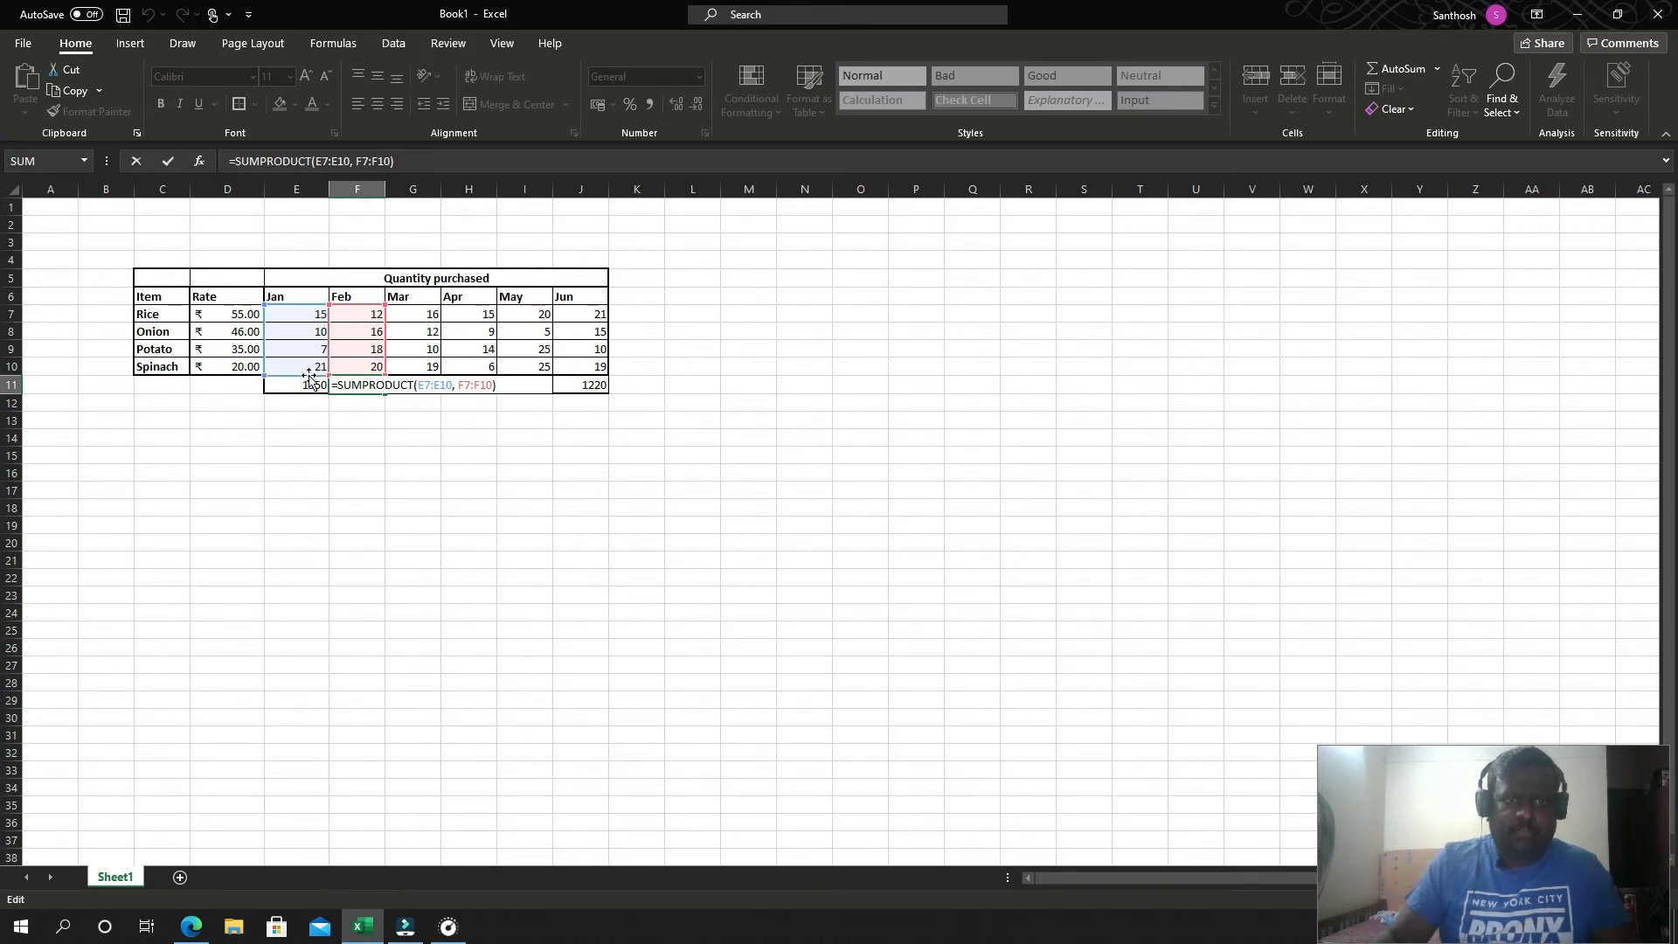
key("Escape")
key("ctrl+z")
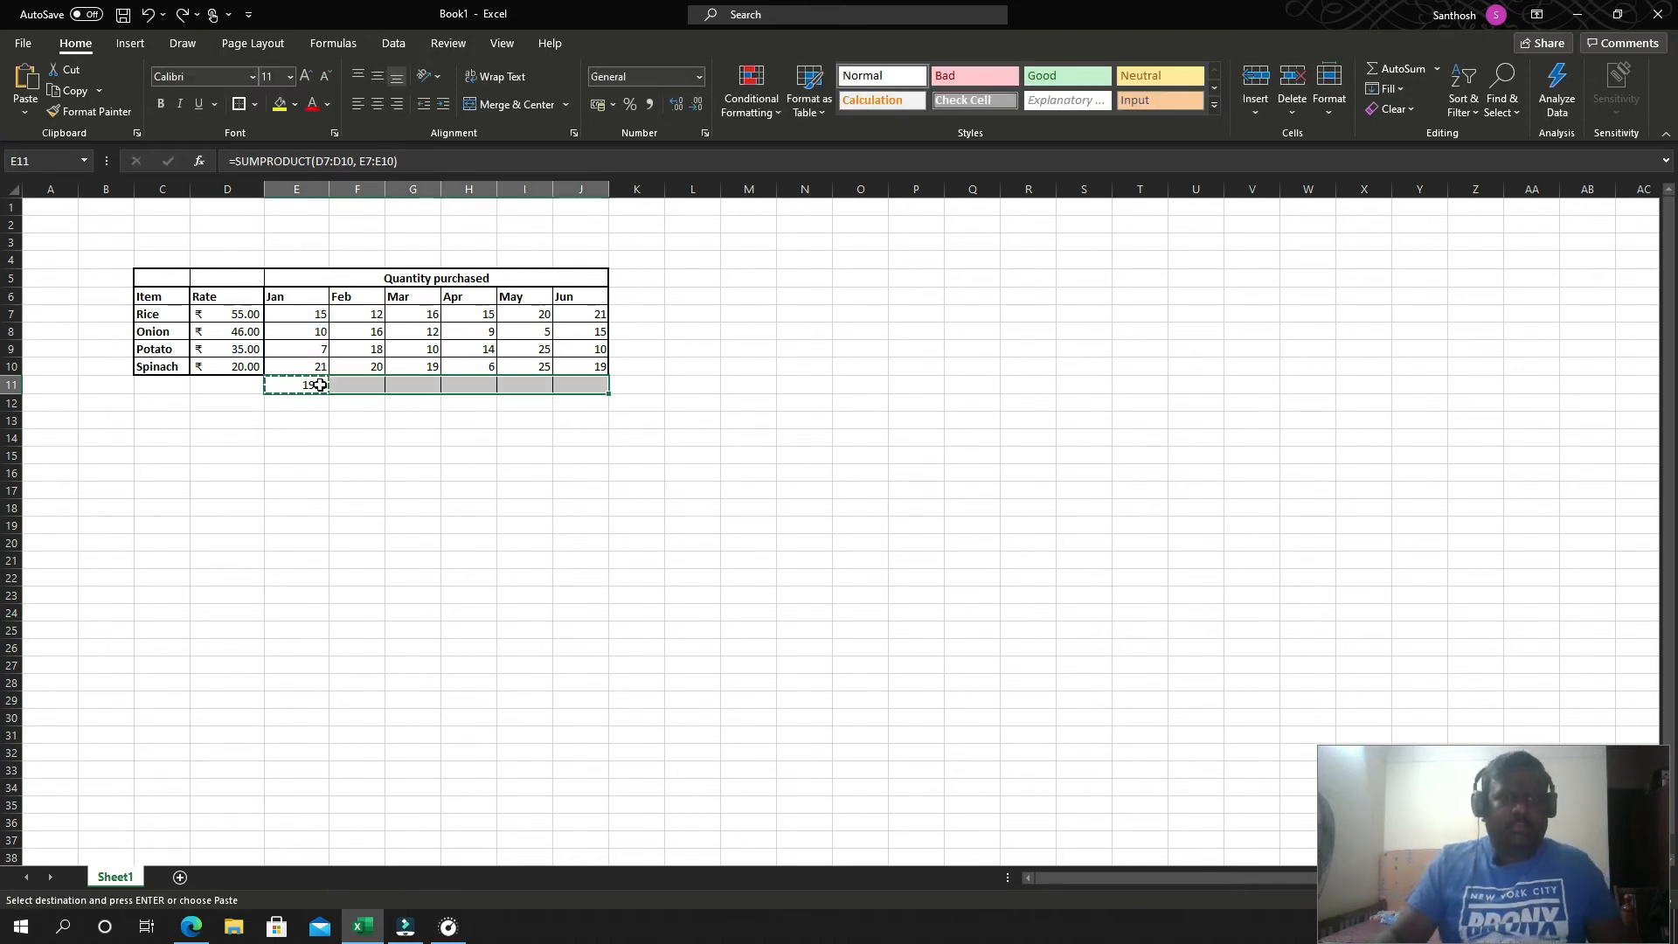
Step: Make the rate range in January's total formula absolute, so E11 holds =SUMPRODUCT($D$7:$D$10, E7:E10)
left_click(302, 386)
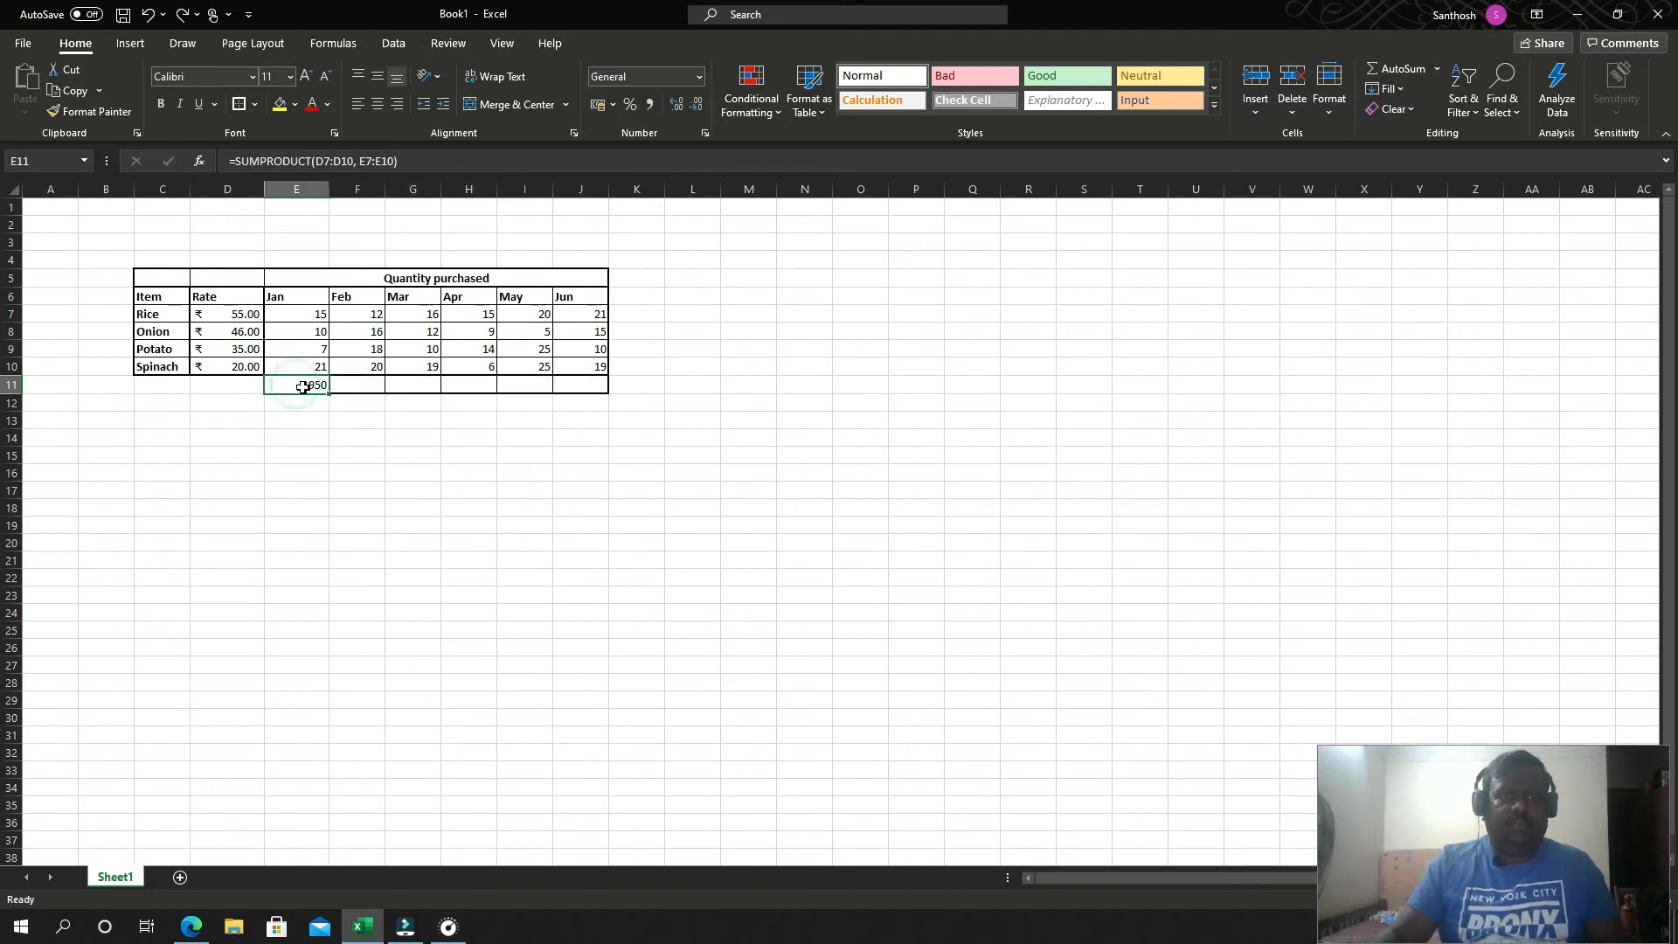
double_click(302, 385)
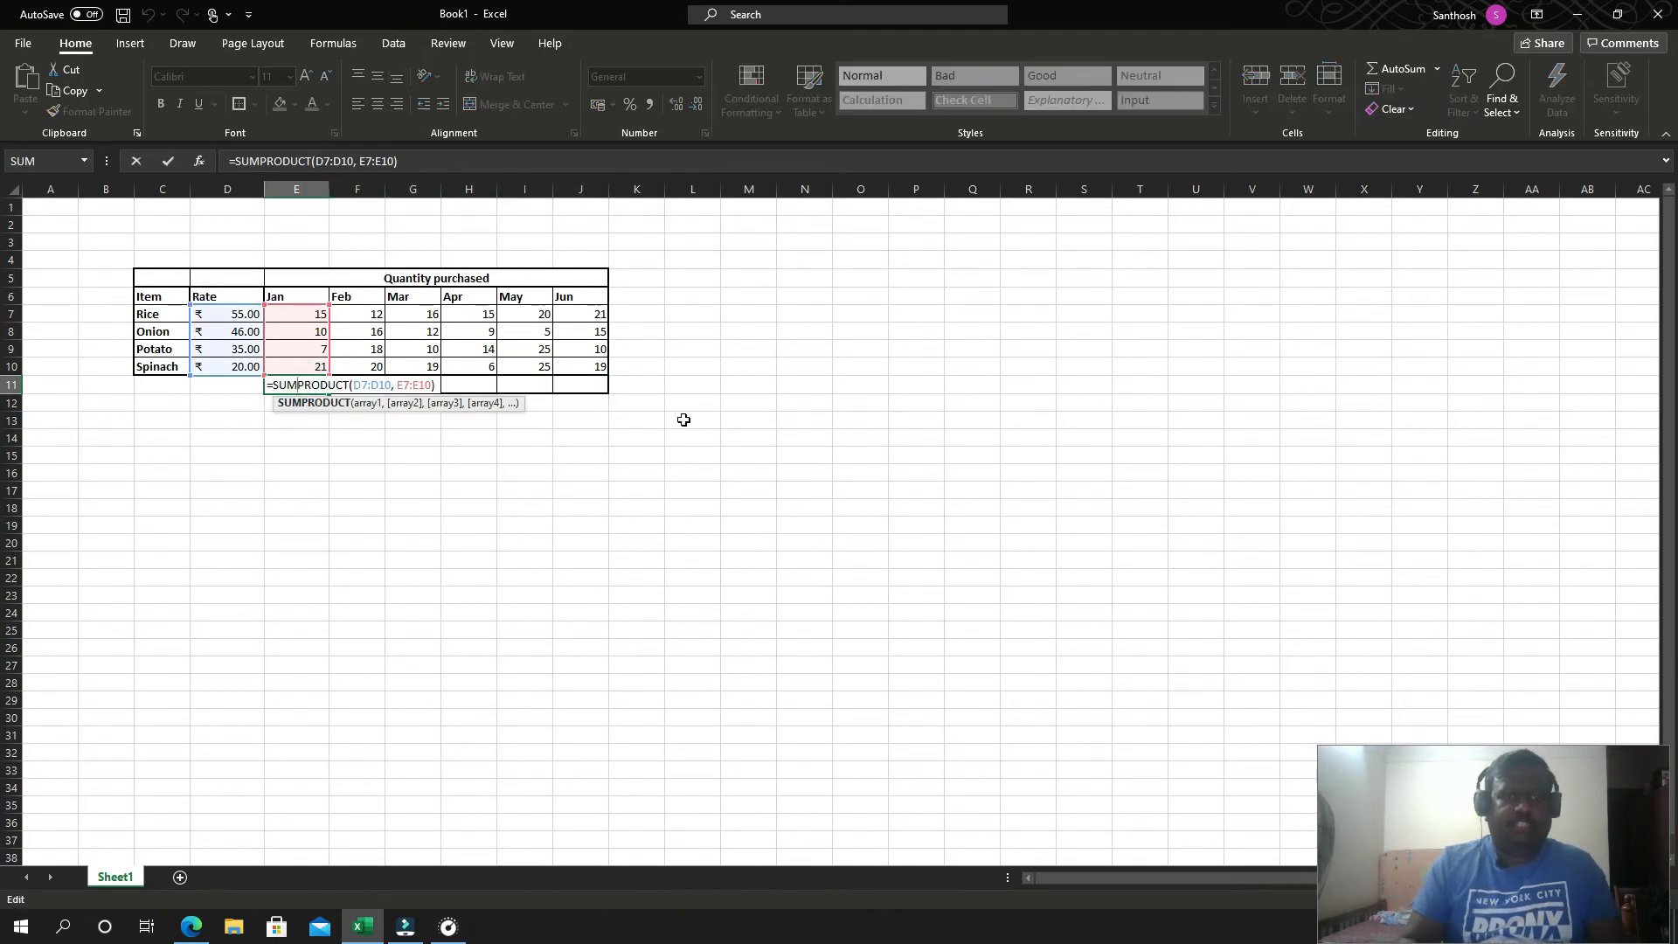
type("$D$7:$D$")
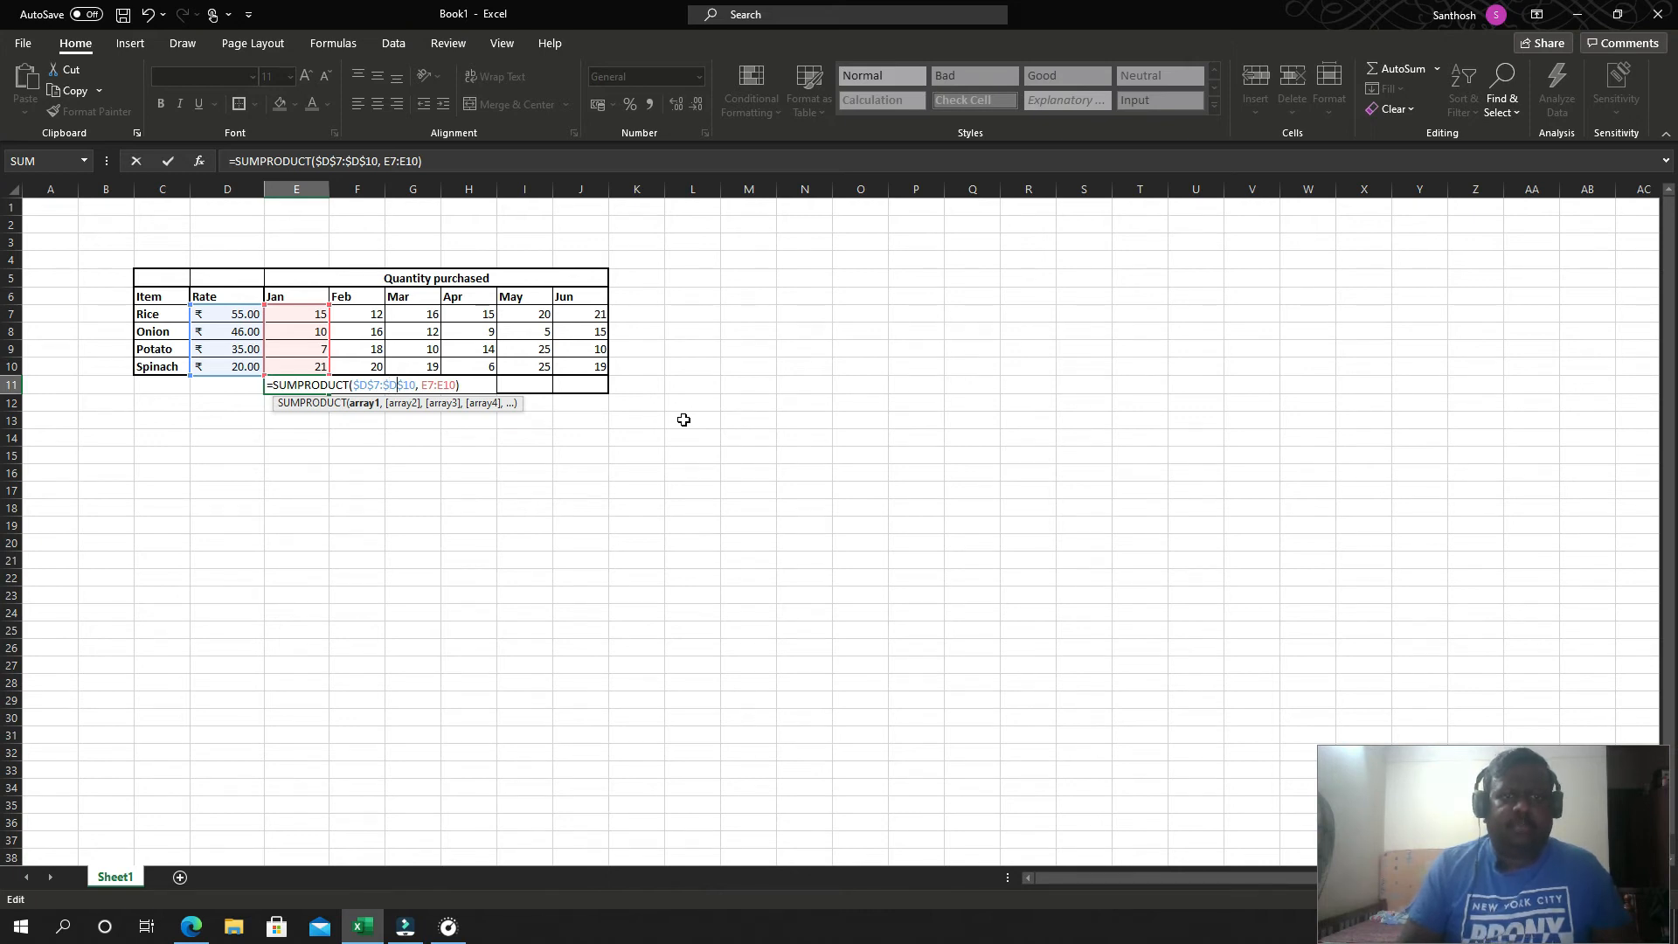
key("shift+Left")
key("shift+Left")
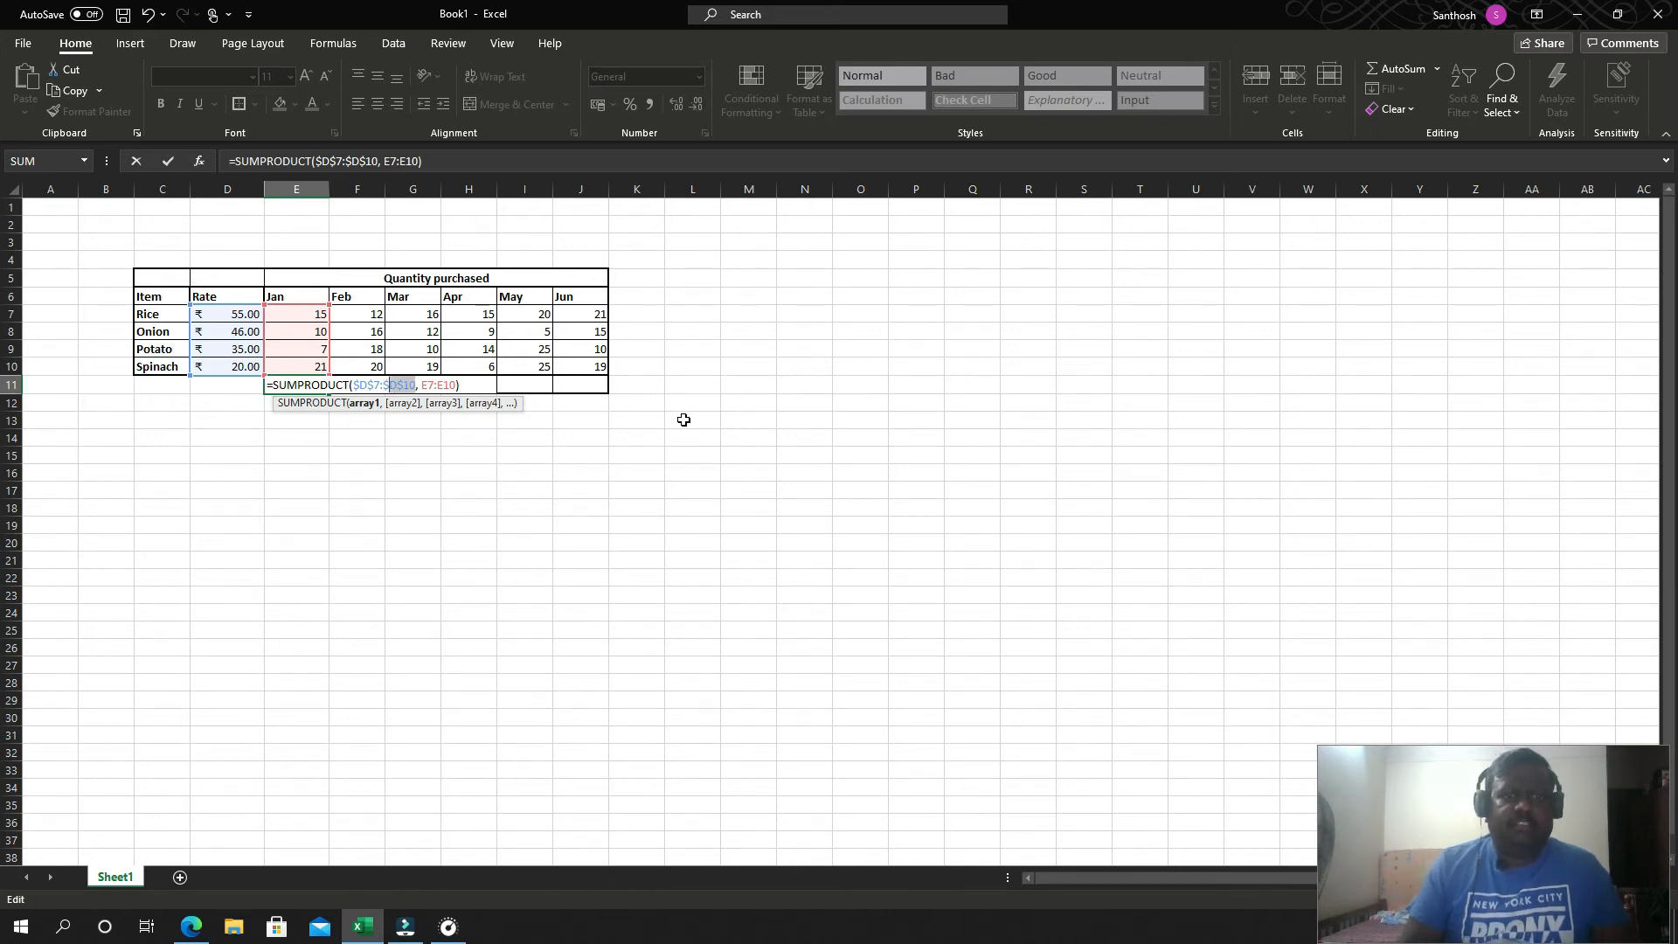
key("shift+Left")
key("shift+Left")
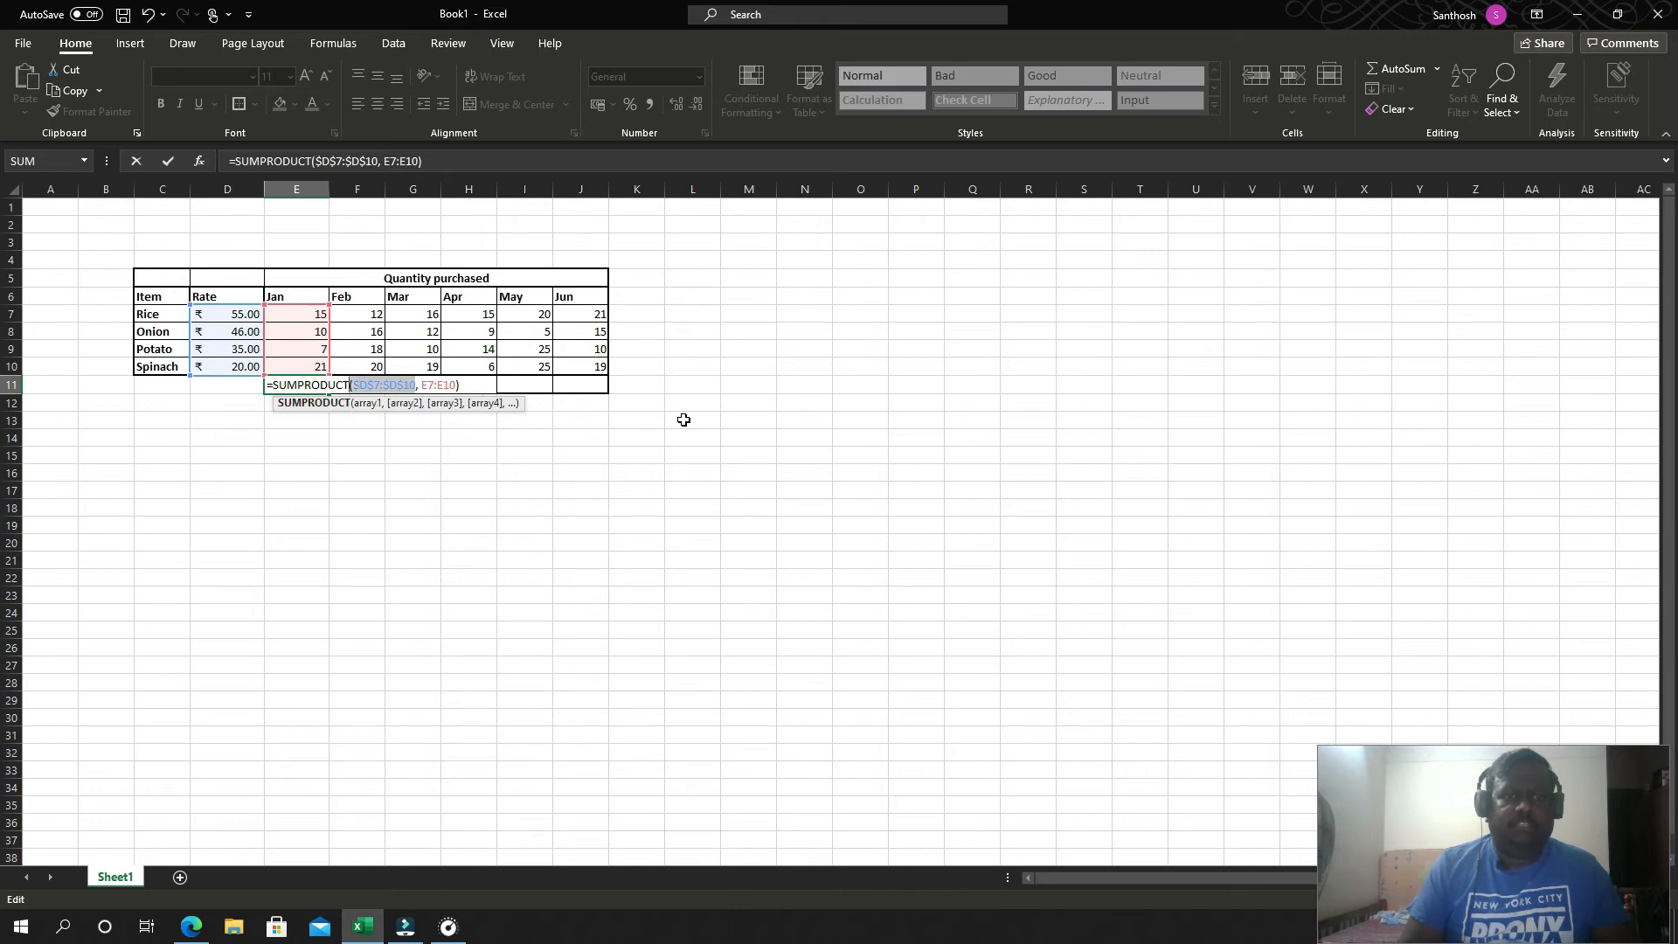
key("Return")
Step: Copy the E11 formula and paste it as formulas only across the February to June totals in F11:J11
key("Up")
key("ctrl+c")
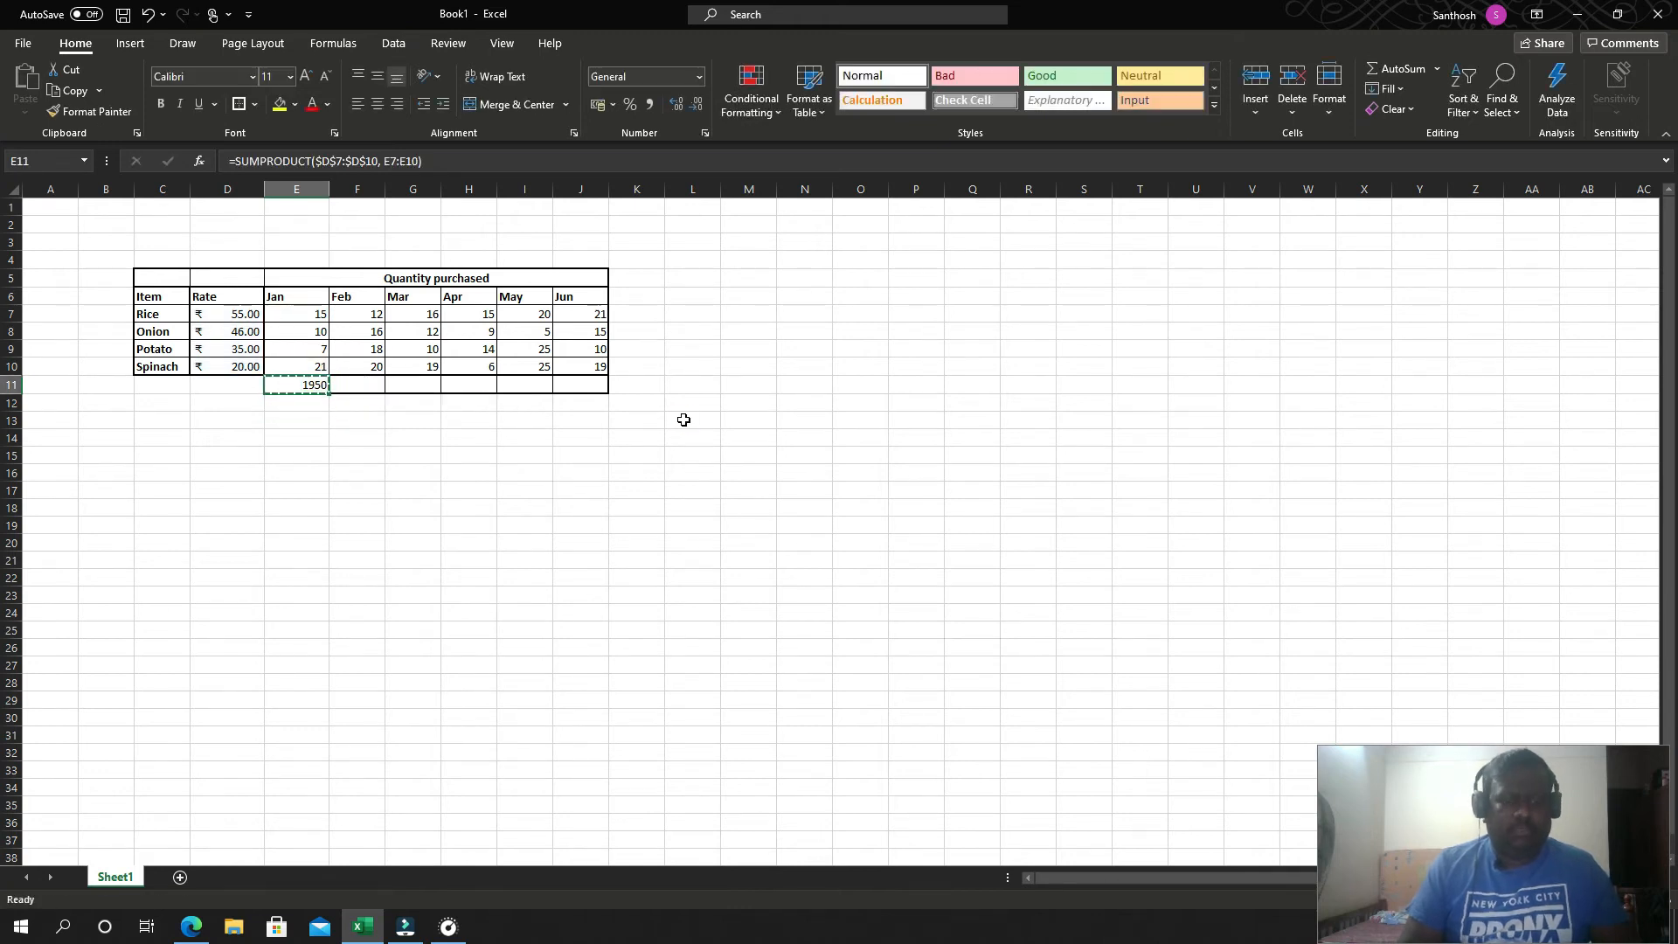
key("shift+Right")
key("shift+Right")
key("shift+Right")
key("shift+Right")
key("shift+Right")
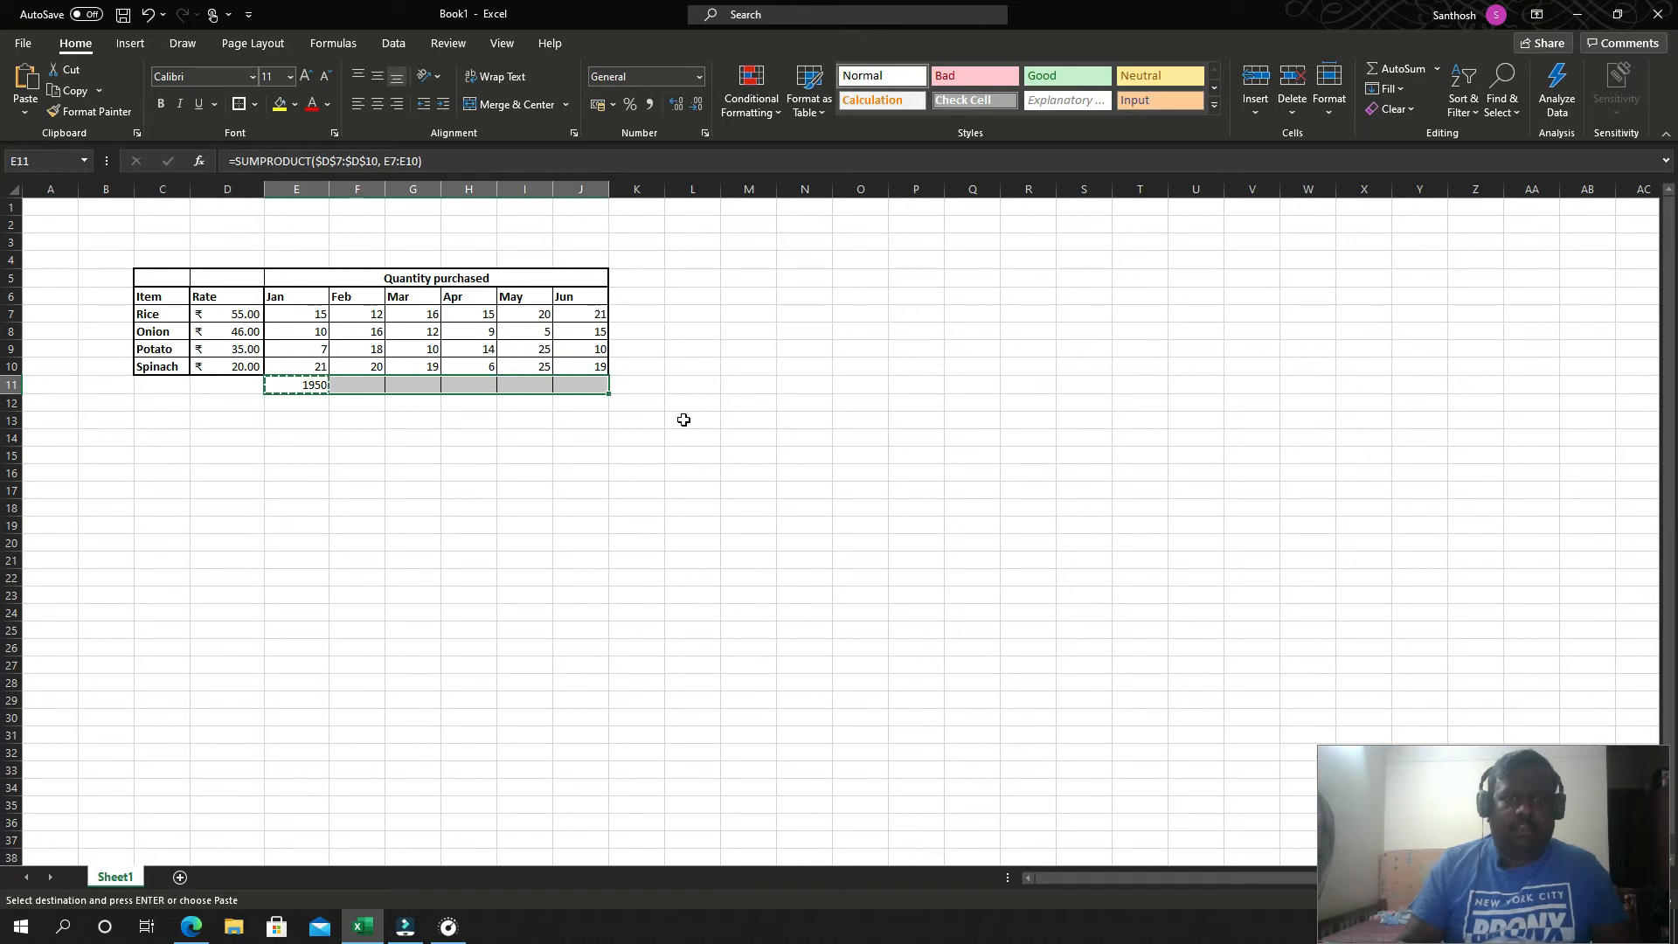
right_click(486, 383)
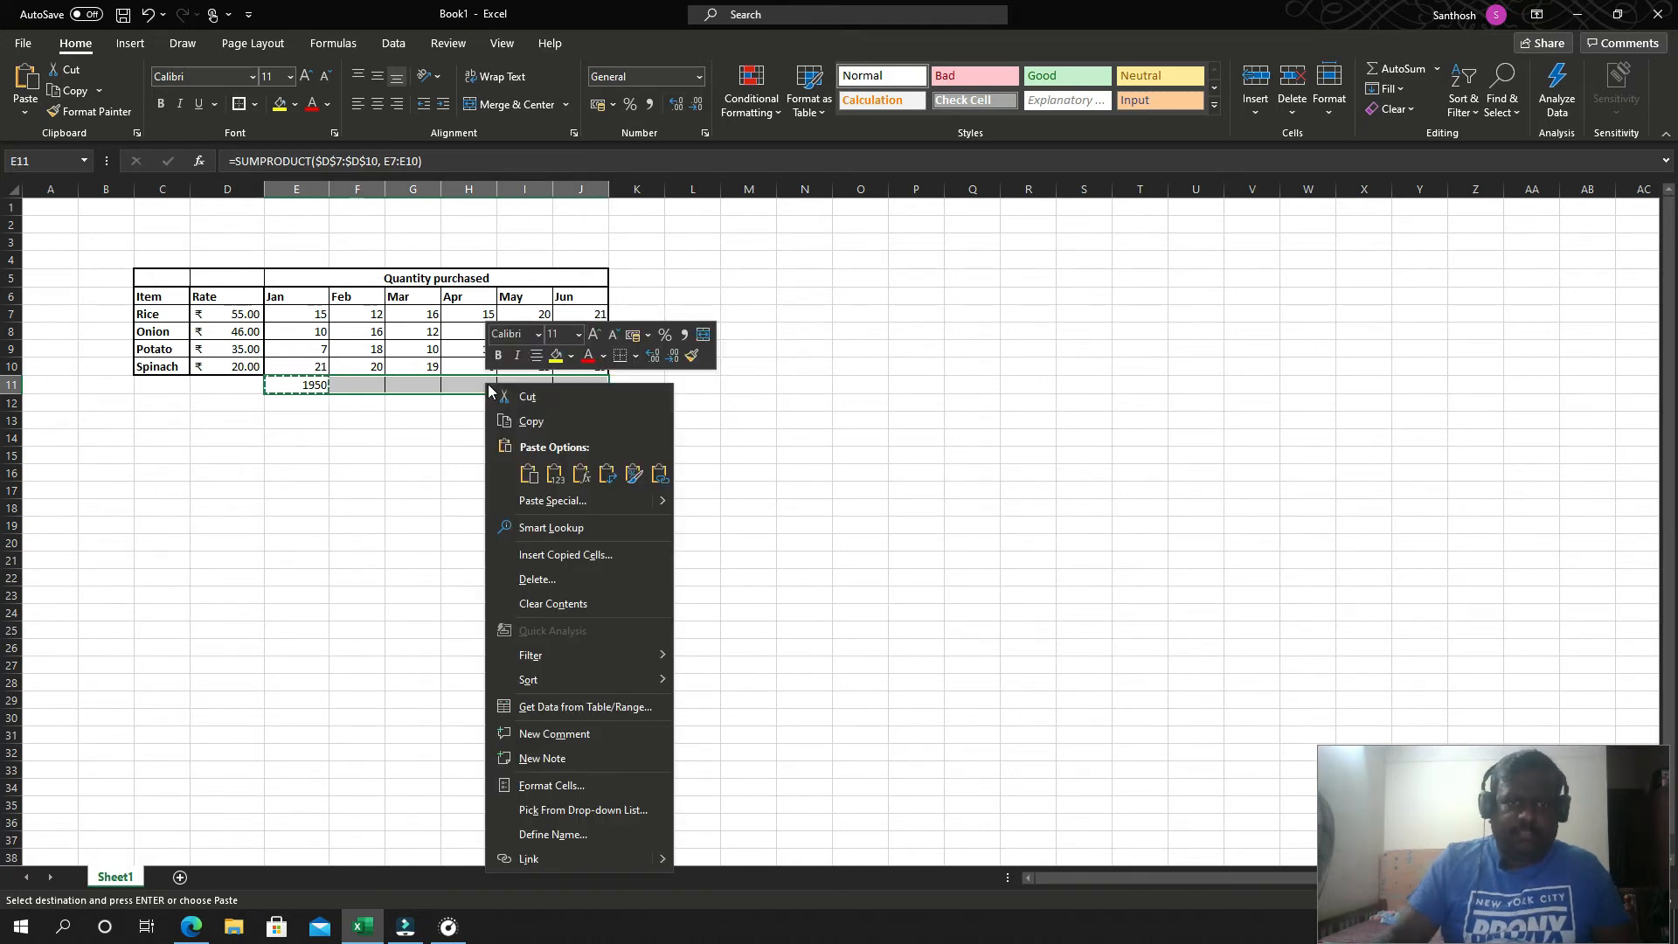
left_click(581, 475)
left_click(341, 438)
key("Escape")
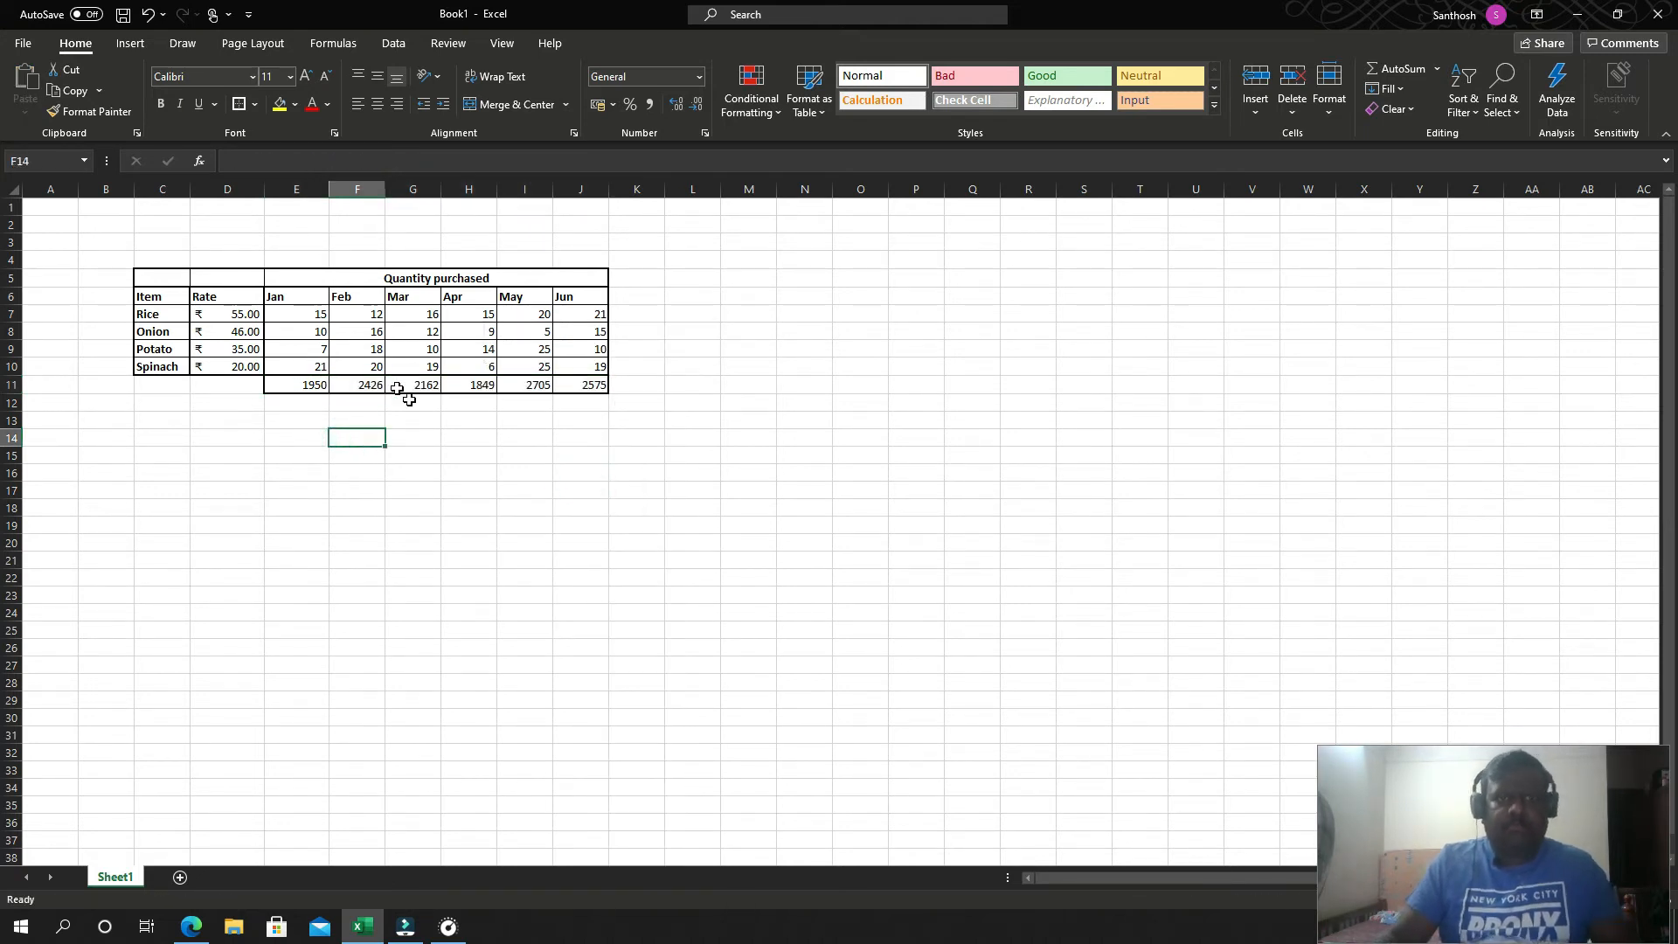
Step: Examine the monthly totals in E11:J11 and the whole purchase table from C5 to J11
left_click(347, 381)
left_click_drag(312, 385, 577, 385)
left_click(357, 507)
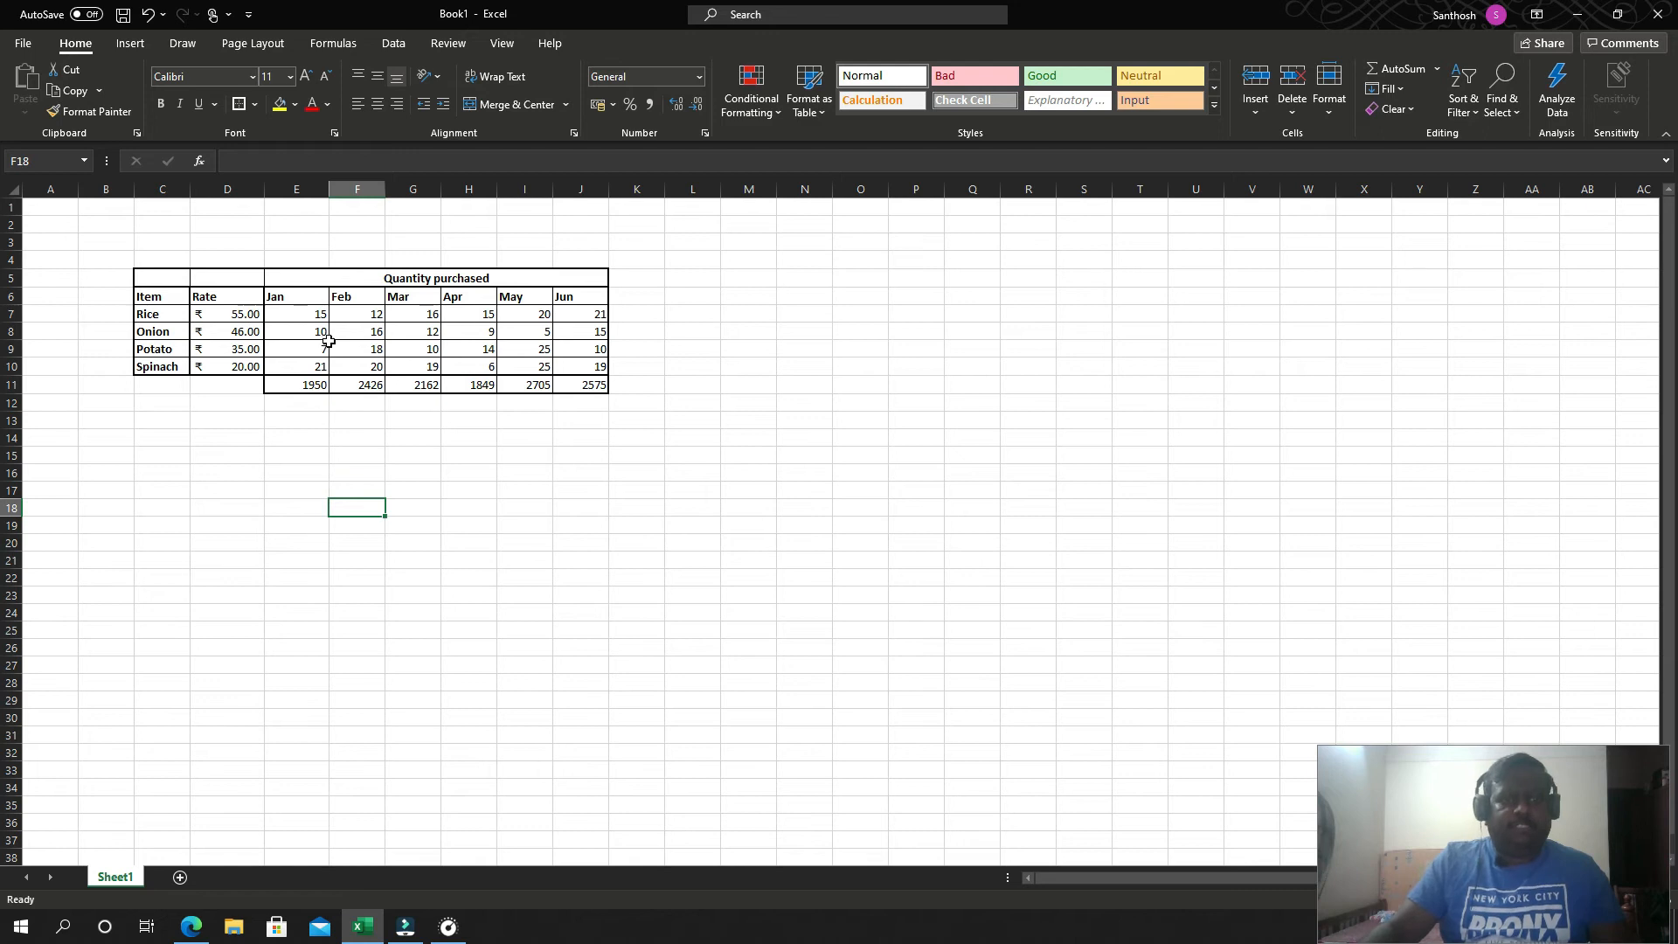
mouse_move(302, 384)
left_mouse_down()
mouse_move(577, 385)
mouse_move(316, 382)
left_mouse_up()
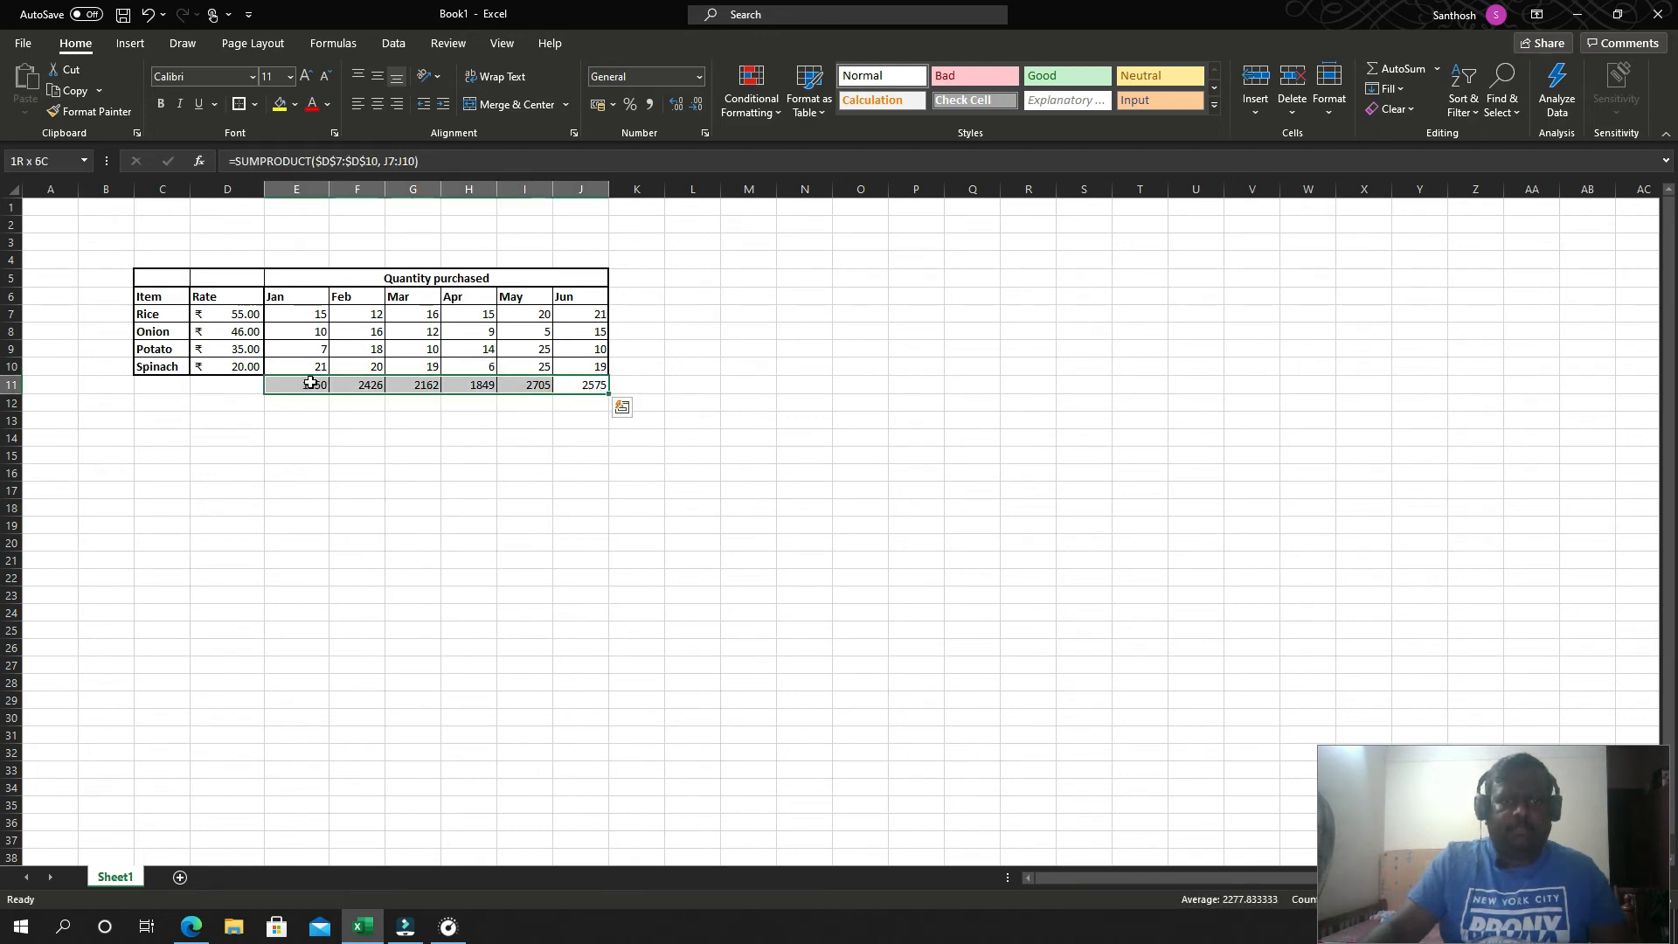
left_click(289, 451)
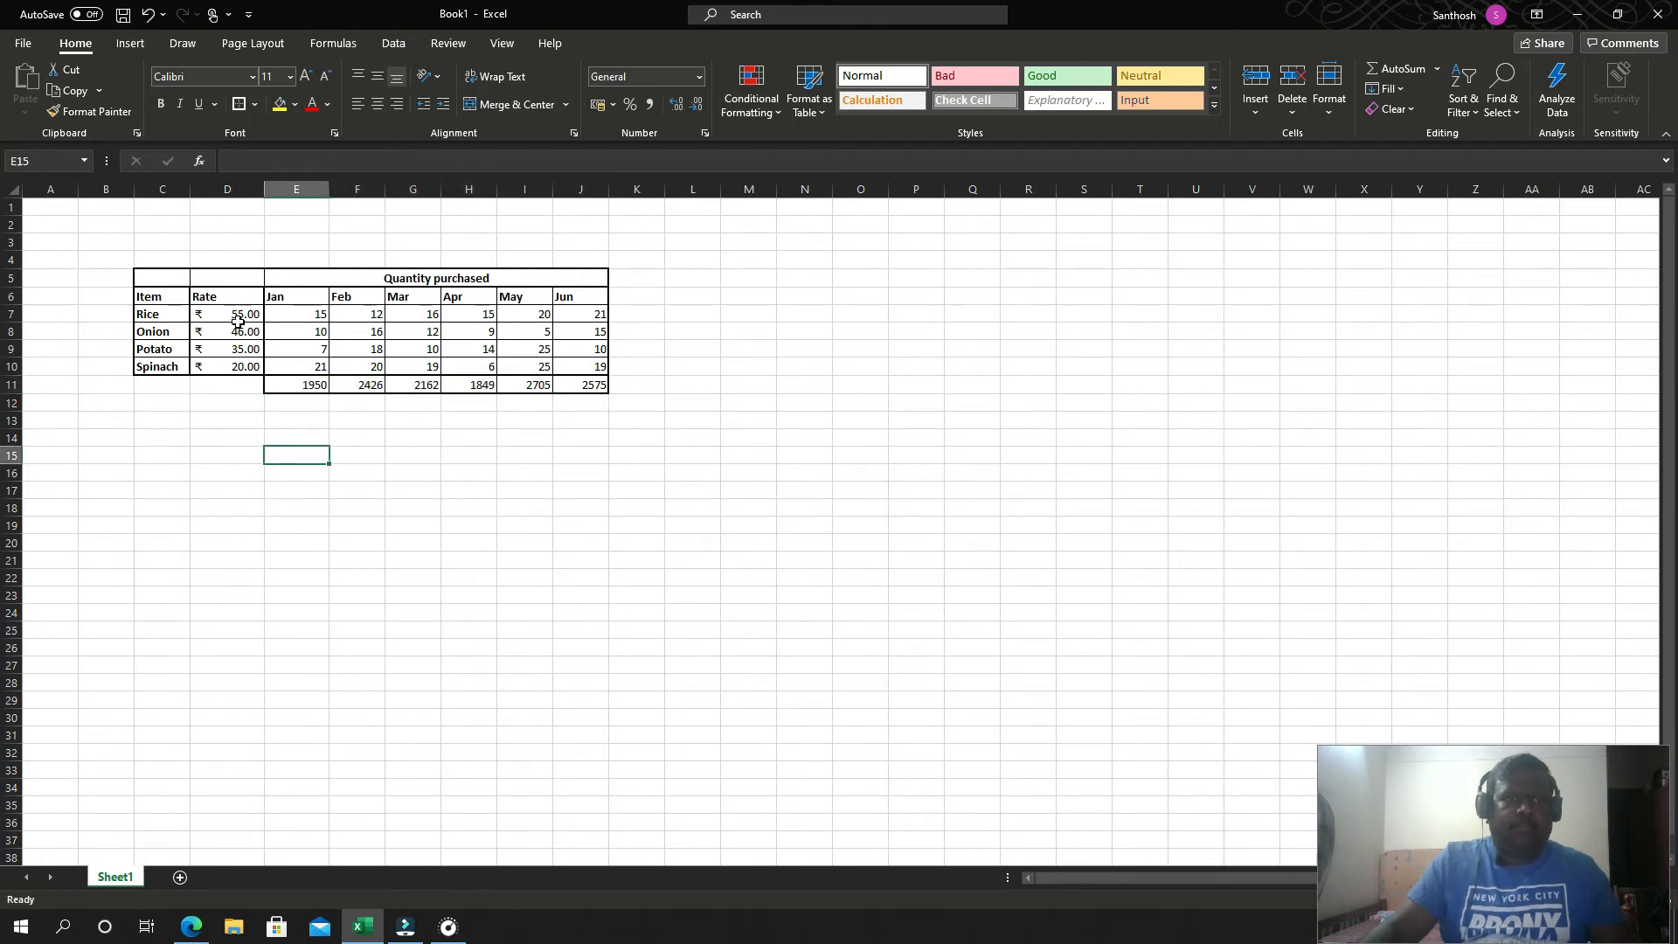
left_click(170, 272)
left_click_drag(169, 272, 542, 382)
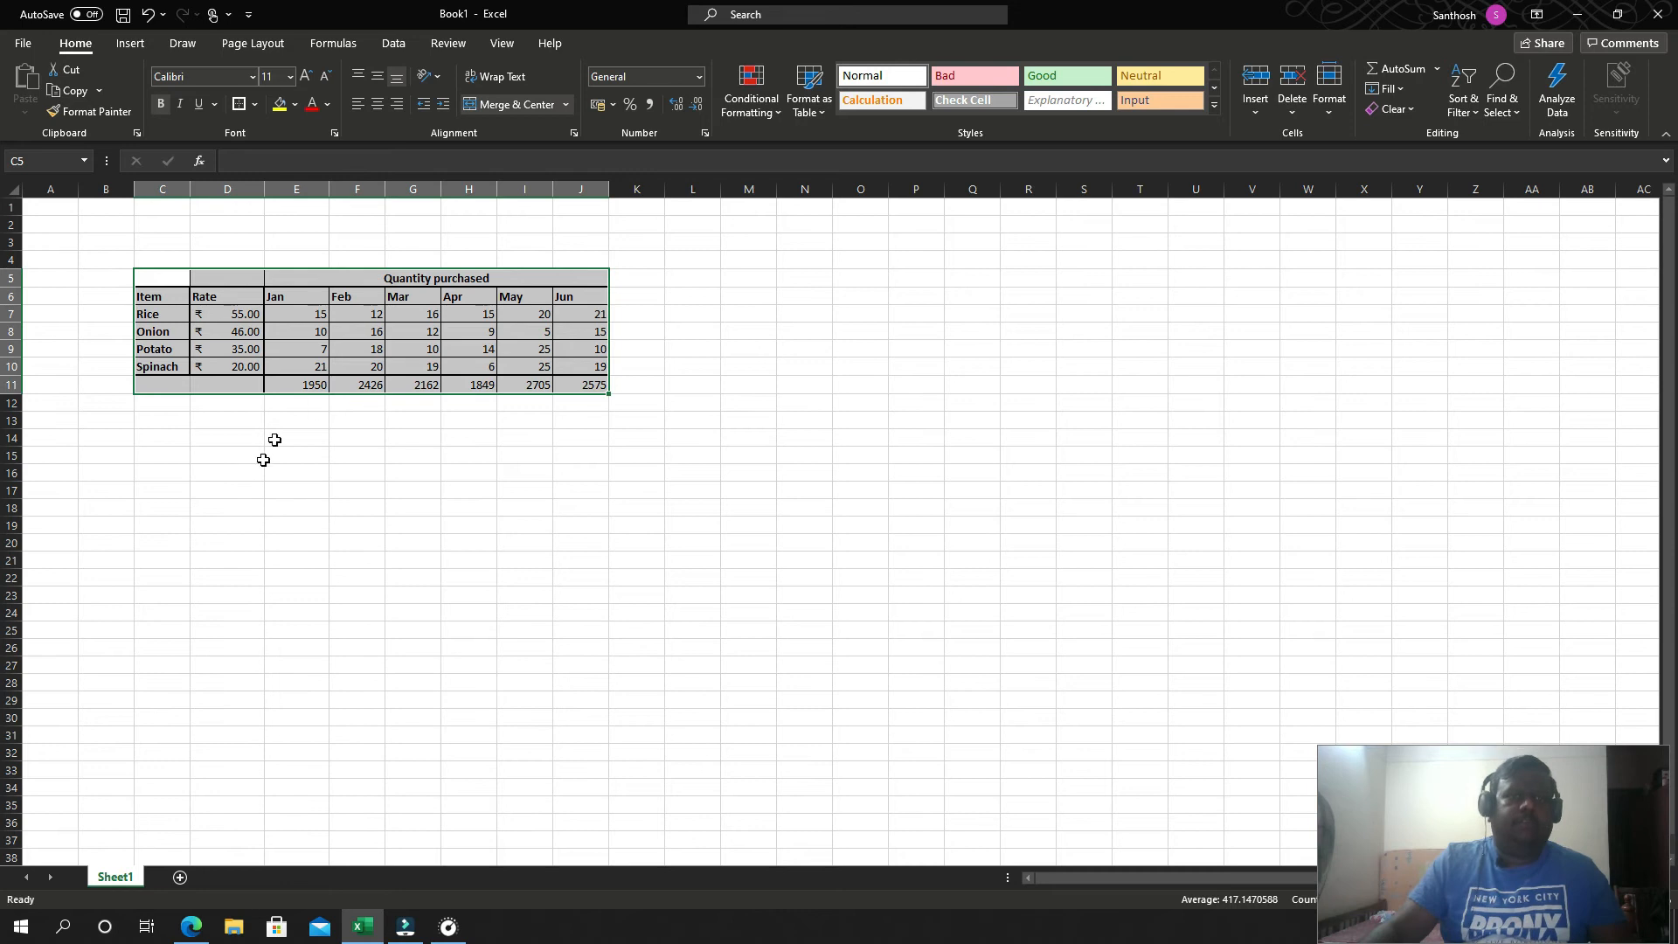
Step: Enter the role labels Project Mgr, Backend Dev and Frond end dev in C15:C17, below the purchase table
left_click(169, 455)
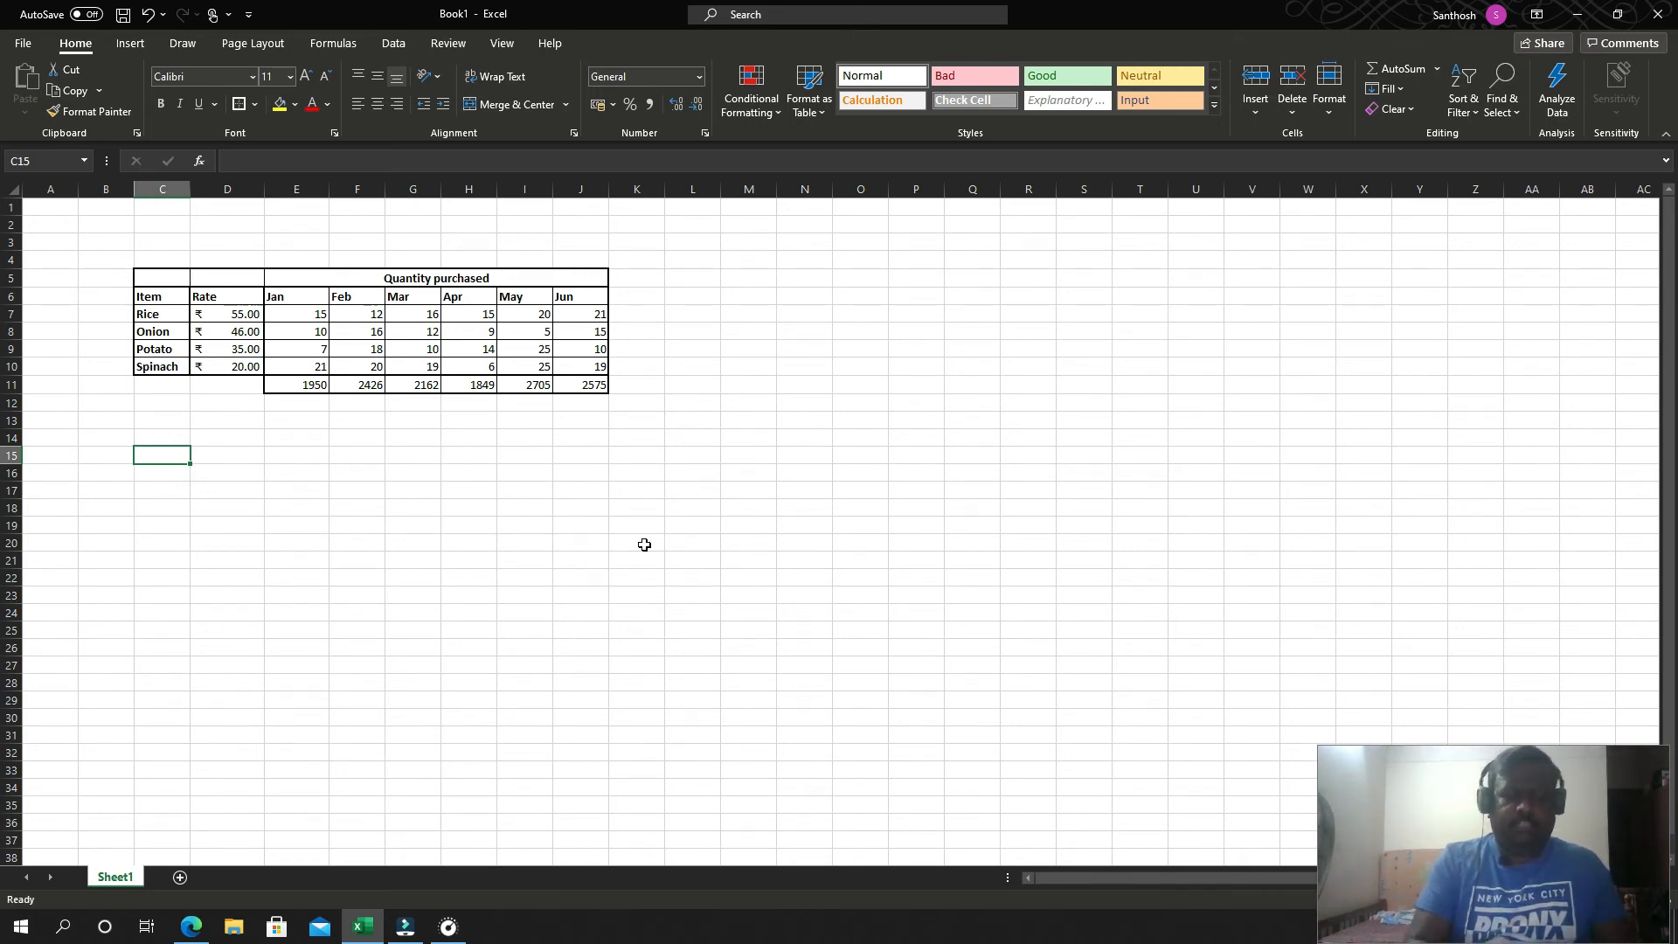
type("Project Mgr")
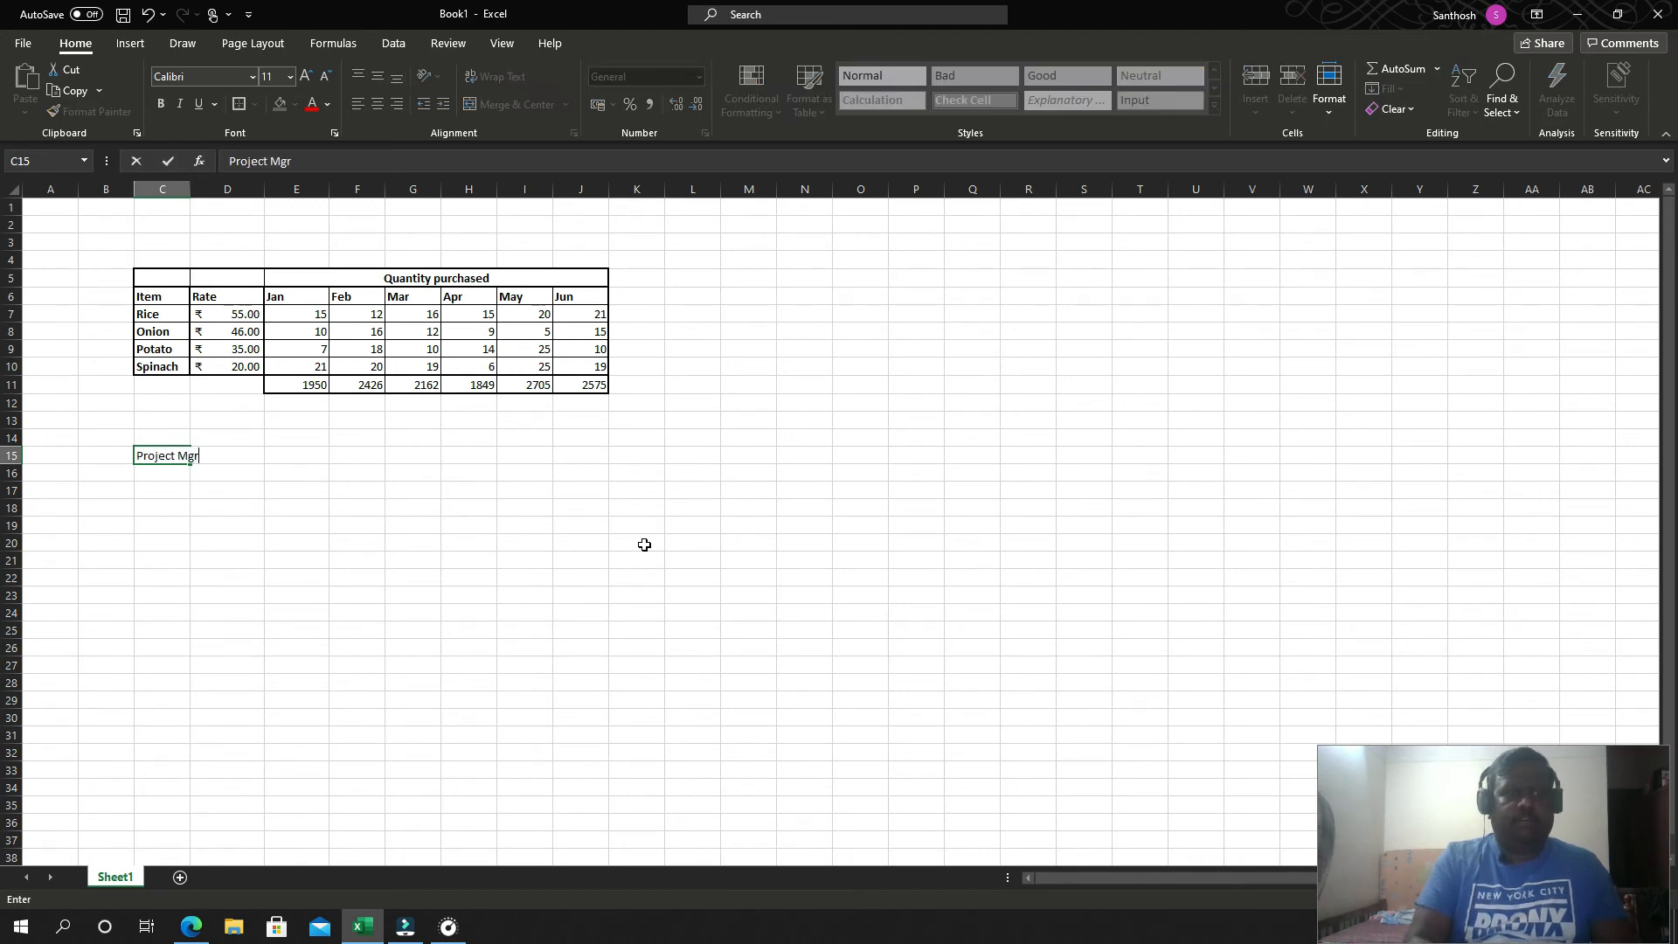
key("Return")
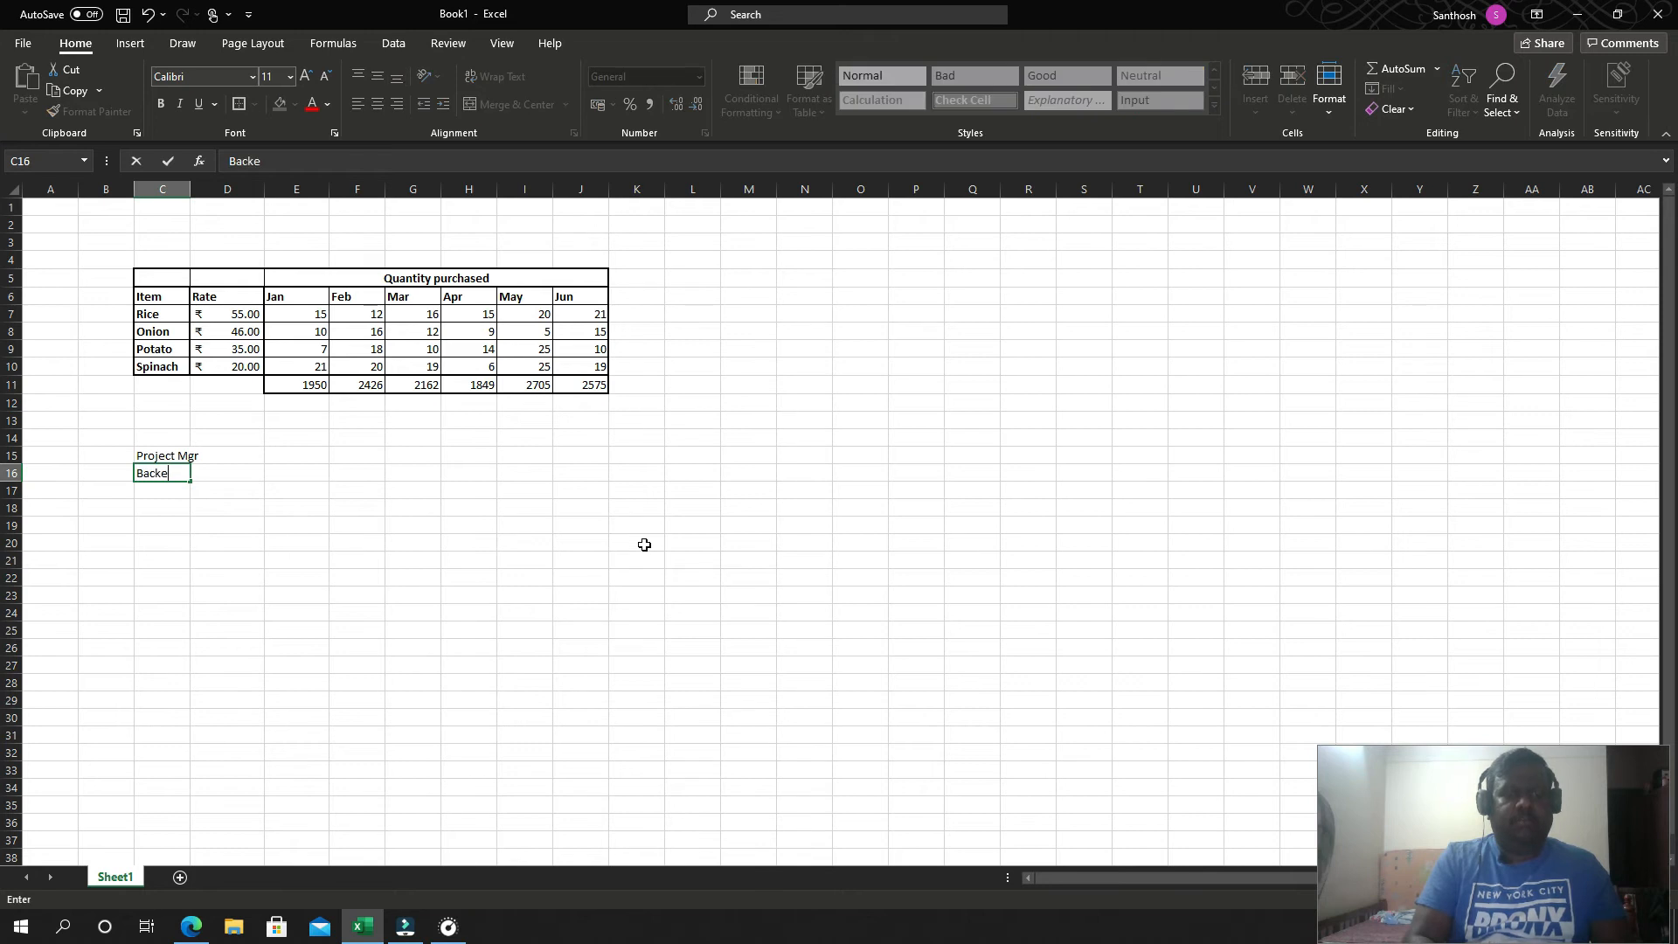
key("Return")
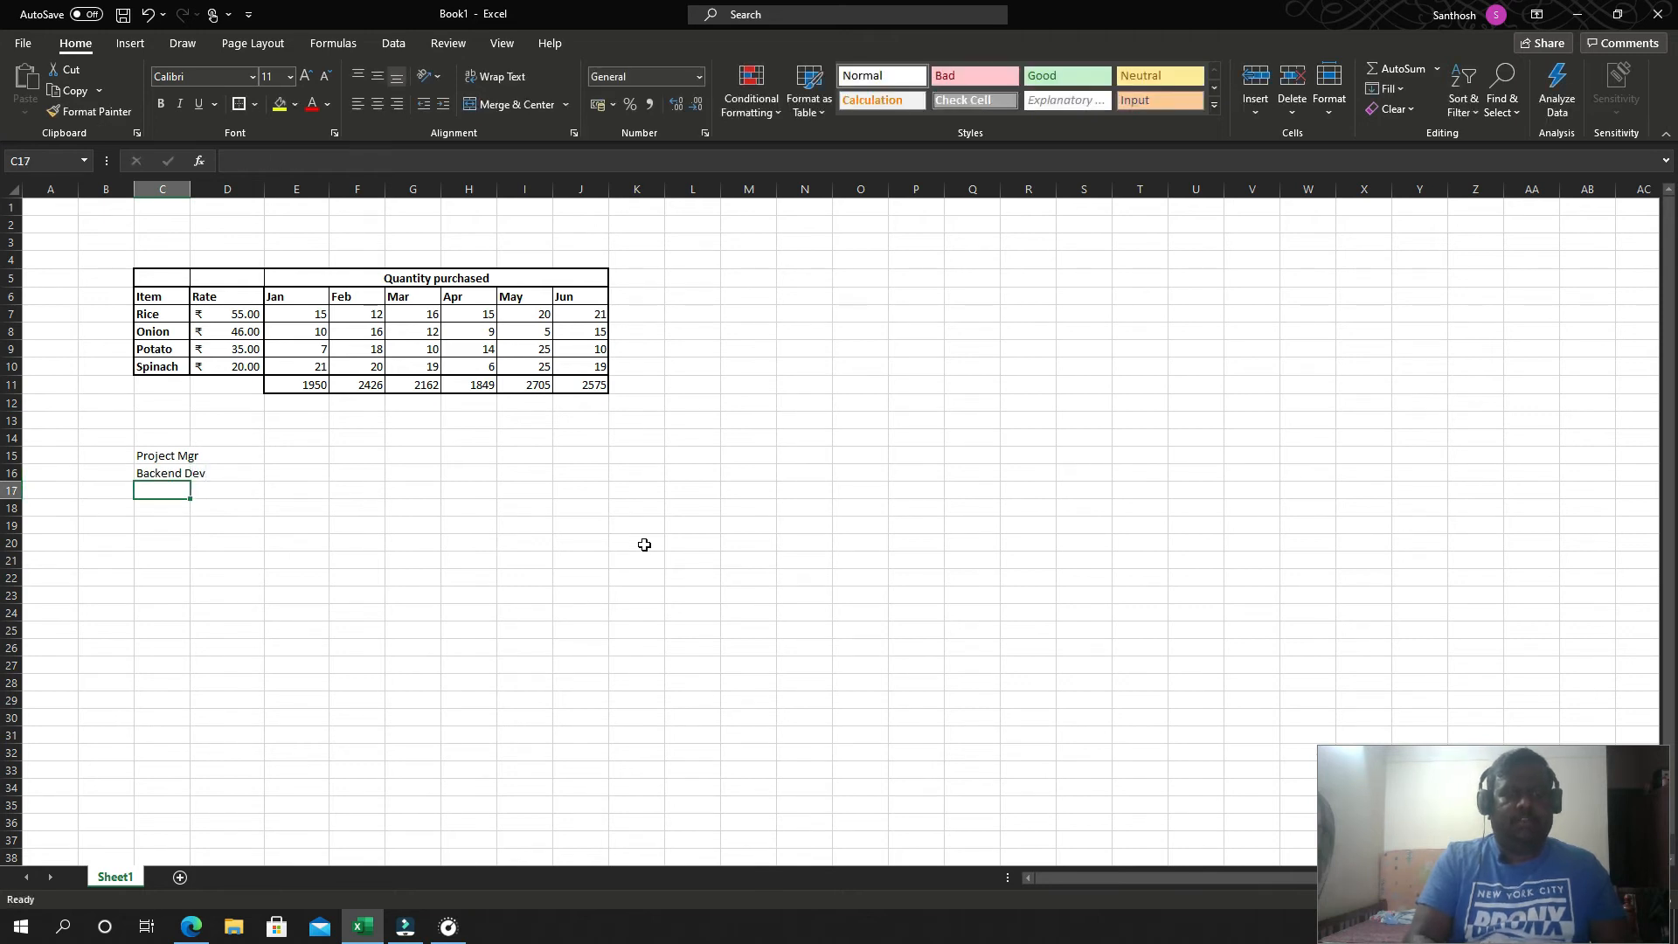
type("Frond E")
key("BackSpace")
key("BackSpace")
type("end")
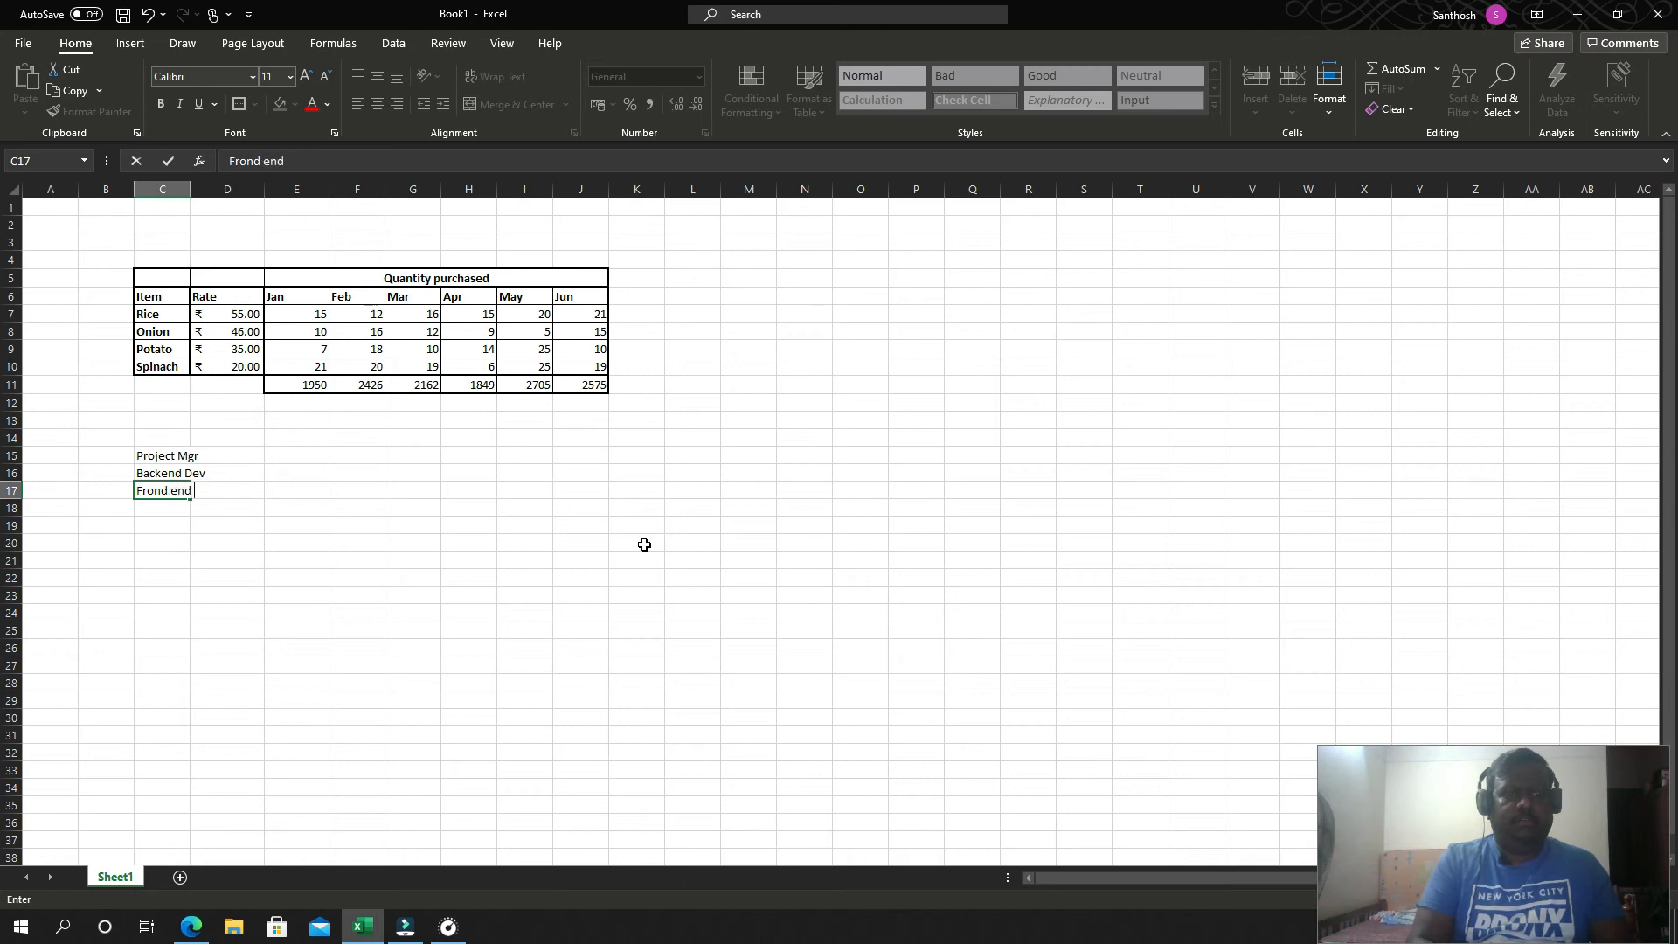
key("Return")
Step: Enter the rates 6000, 5000 and 4500 for the three roles in D15:D17
key("Up")
key("Up")
key("Up")
key("Right")
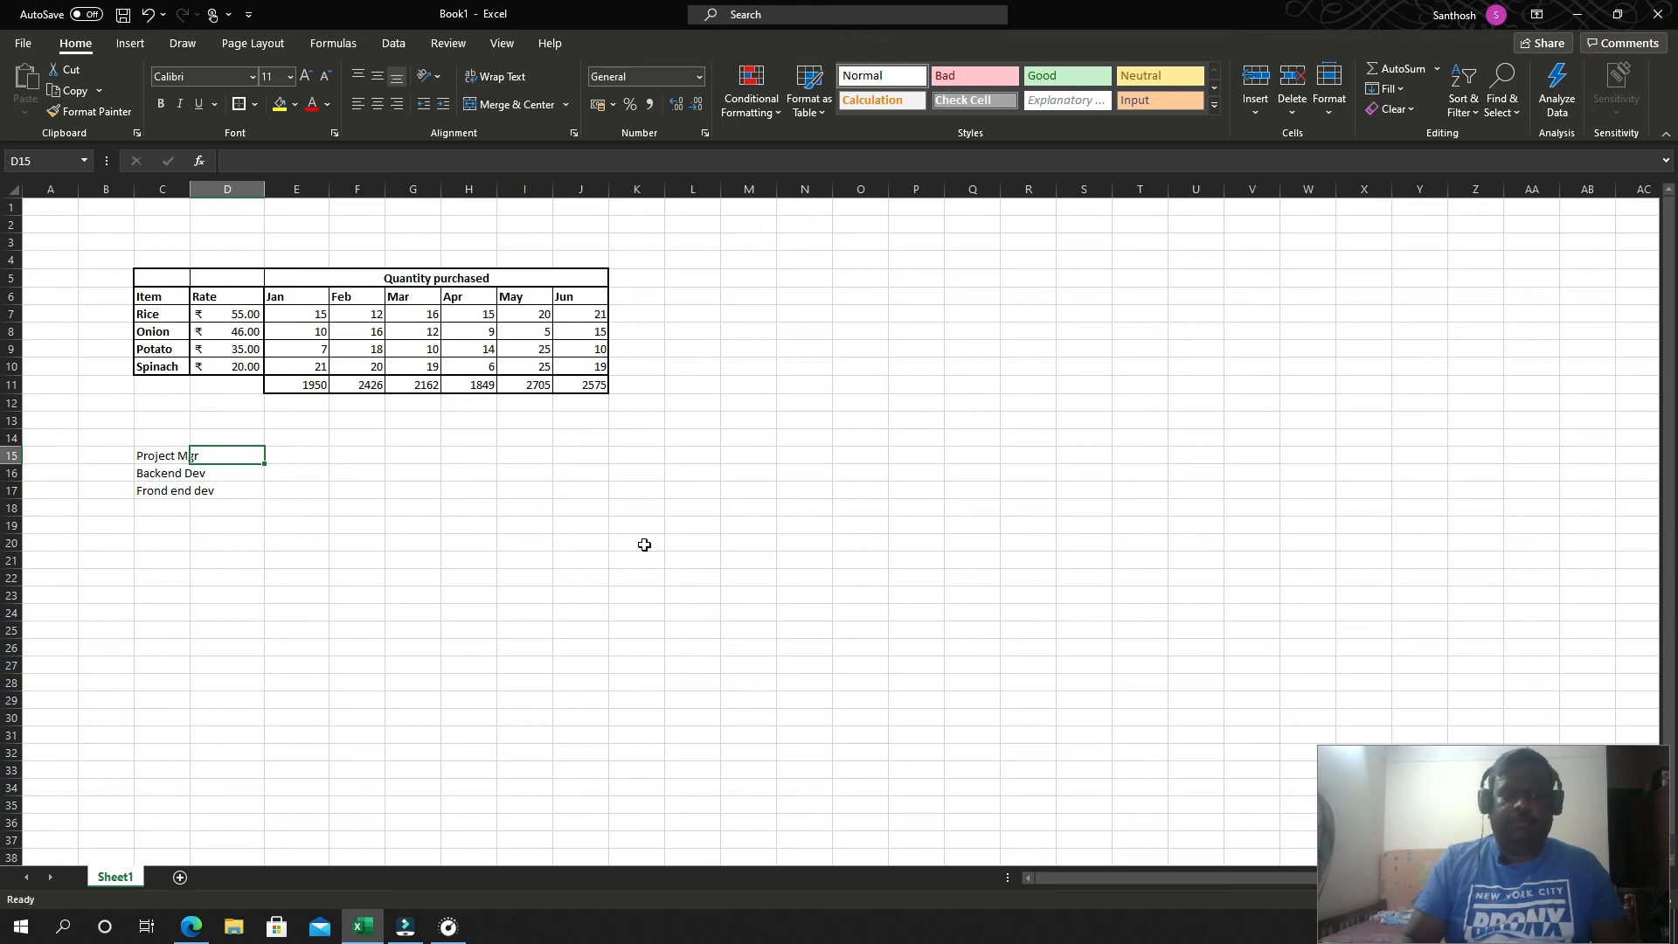
type("6000")
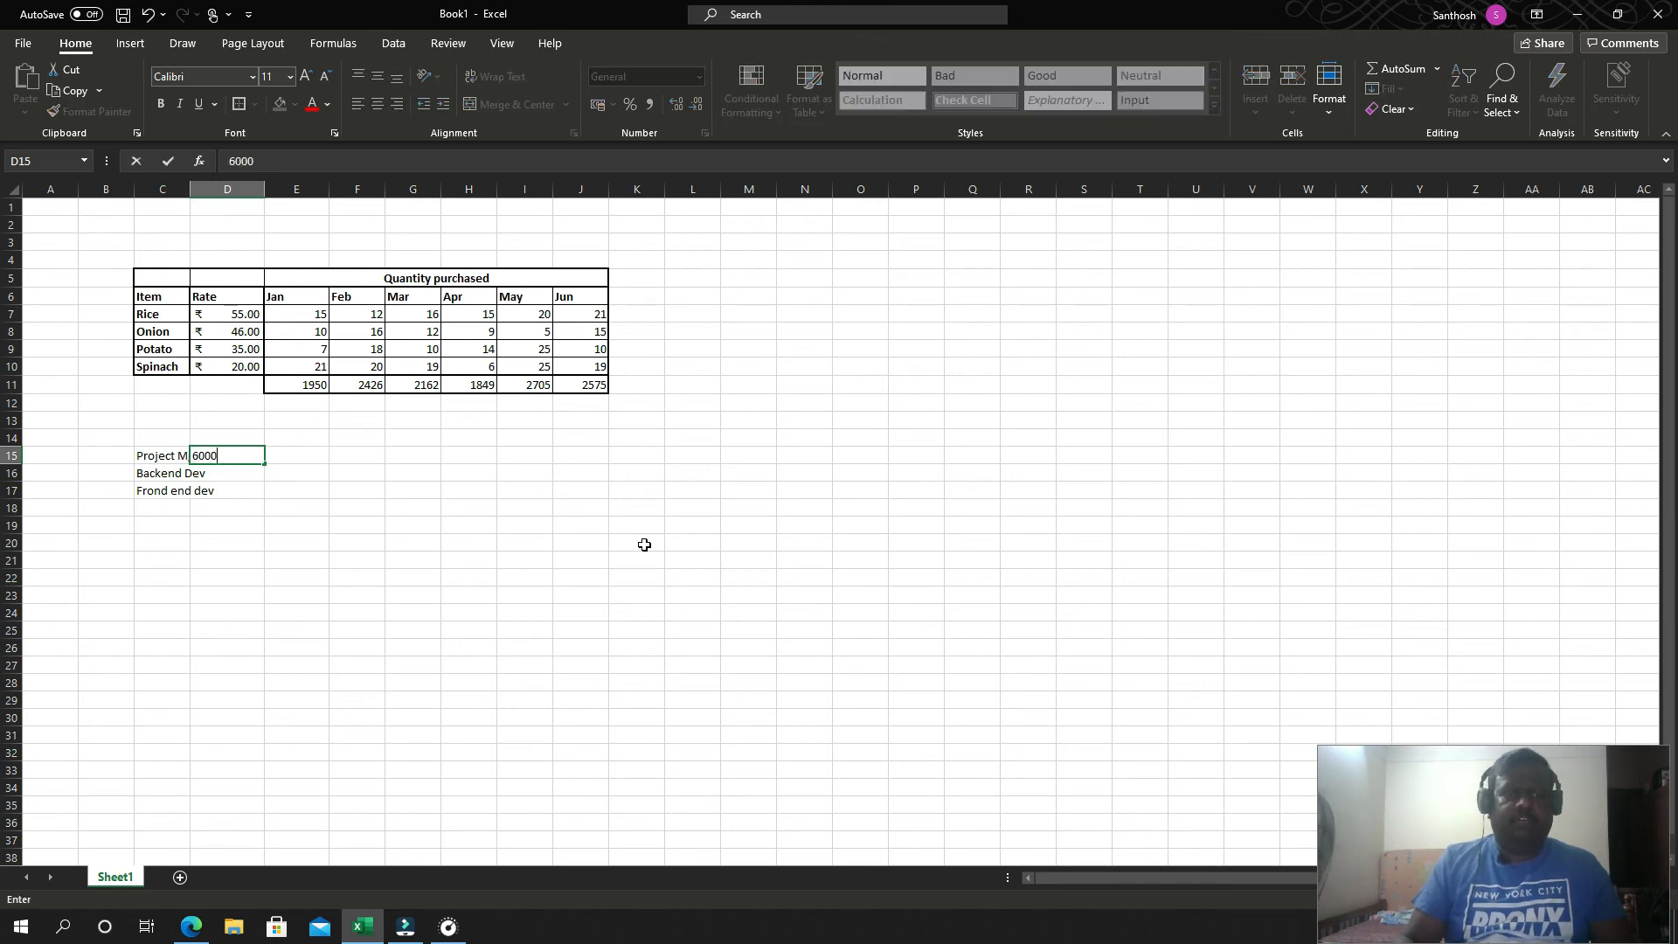
key("Return")
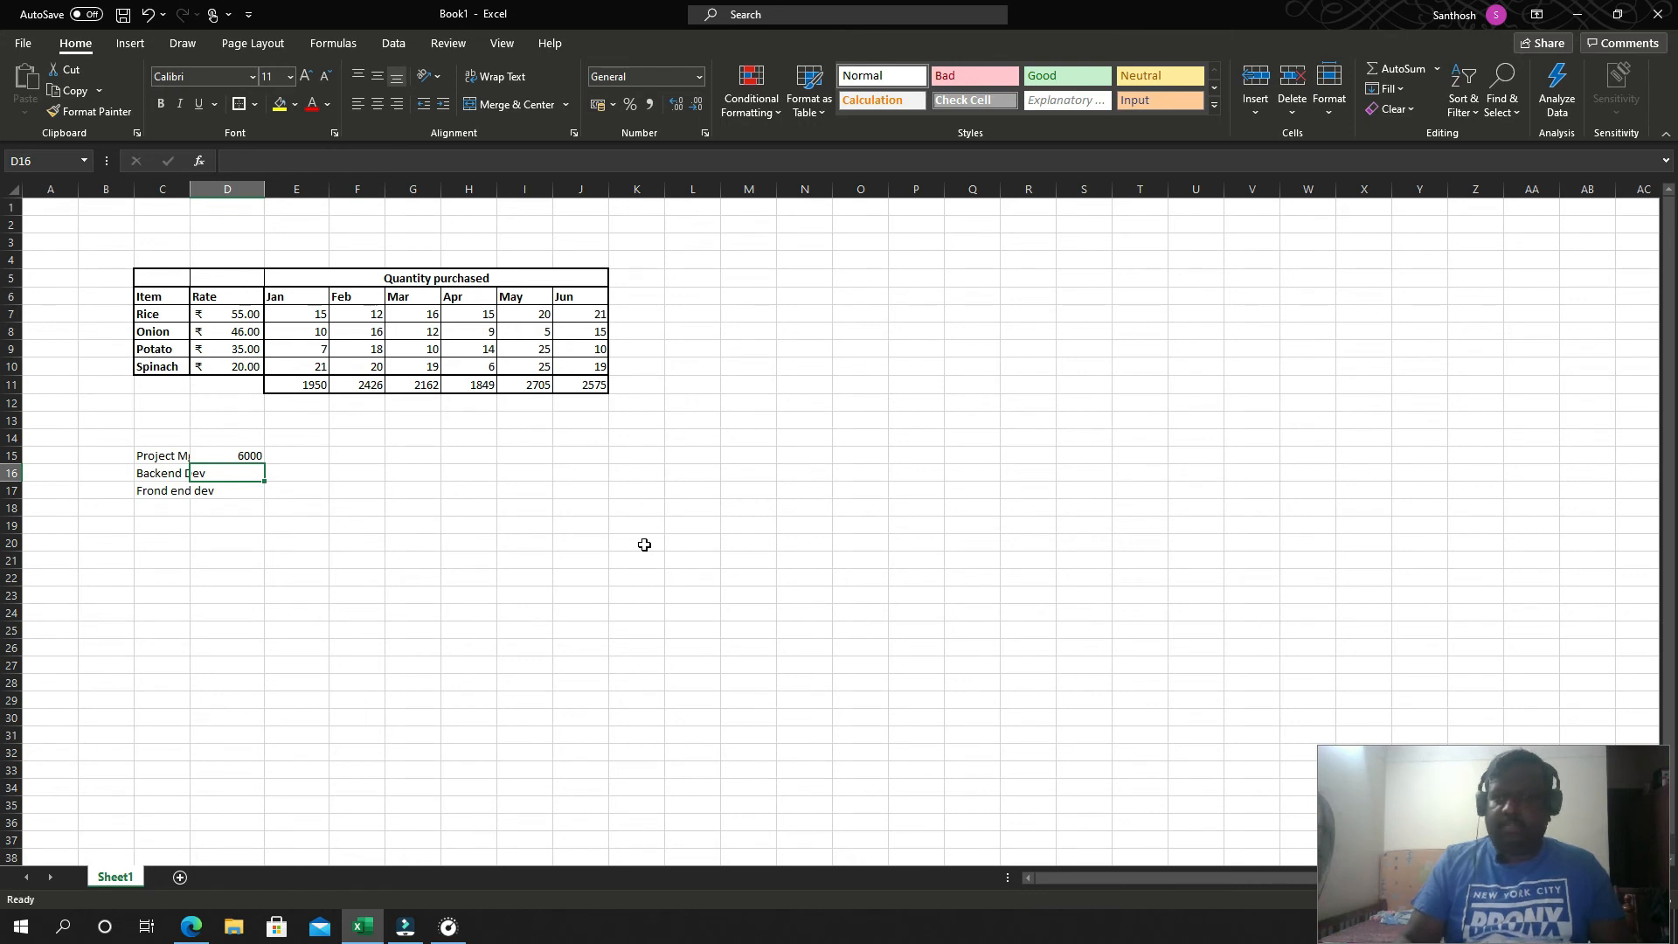
type("5000")
key("Return")
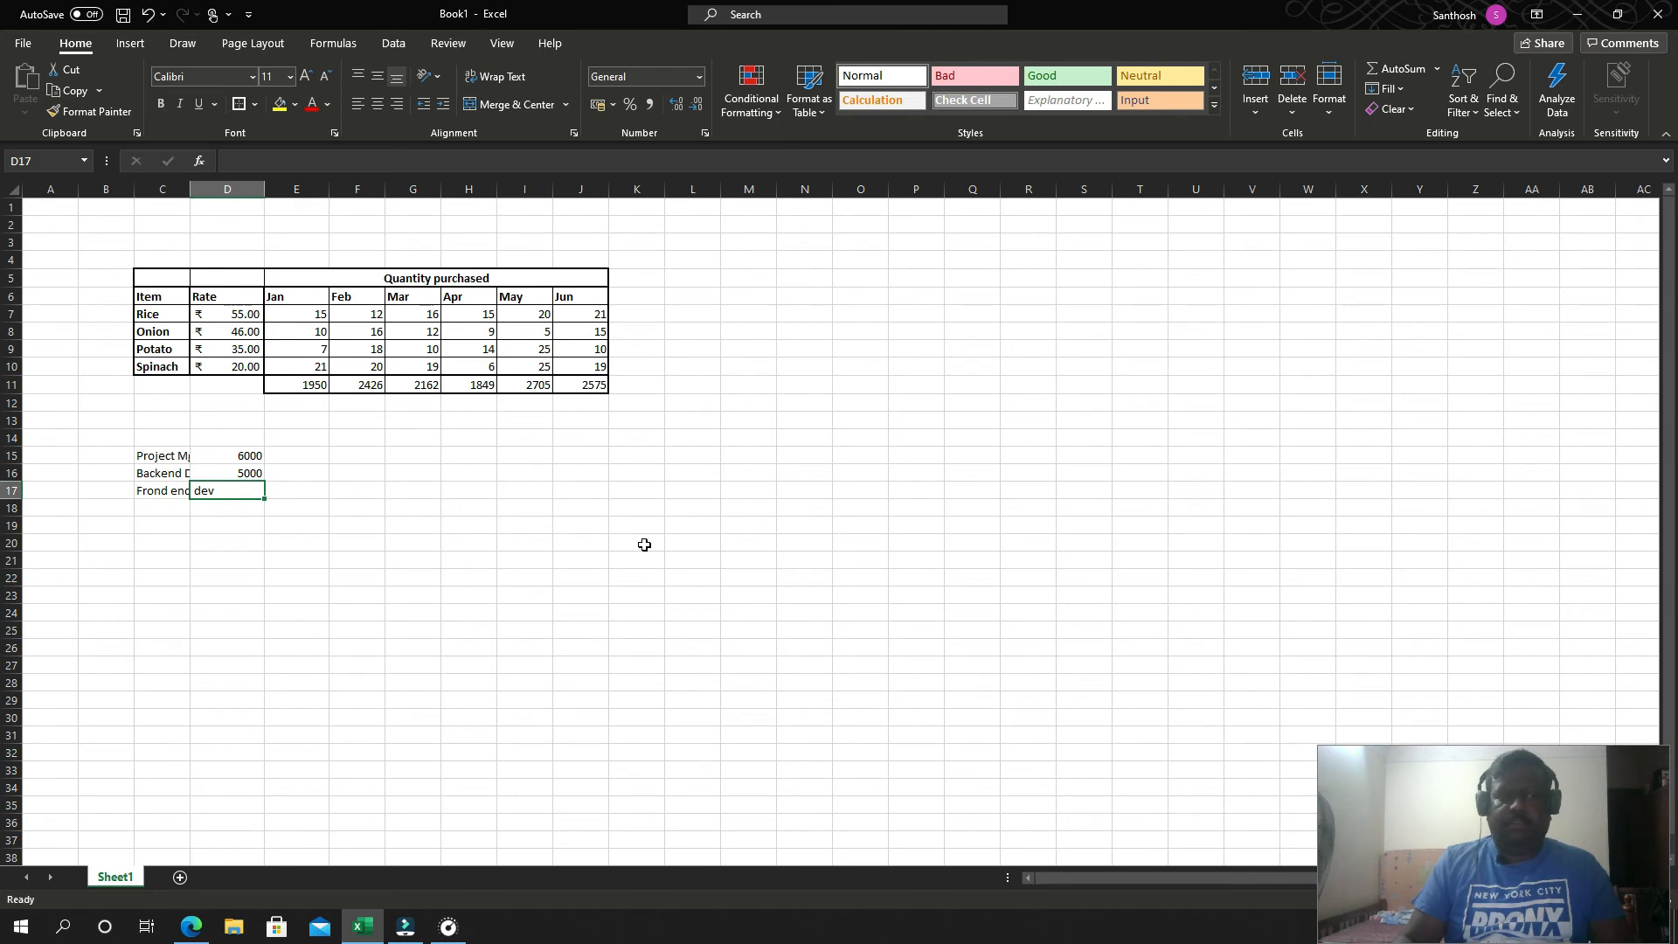
type("4500")
key("Return")
Step: Fill the Project Mgr row with a quantity of 1 in each of the six month cells E15:J15
key("Up")
key("Up")
key("Up")
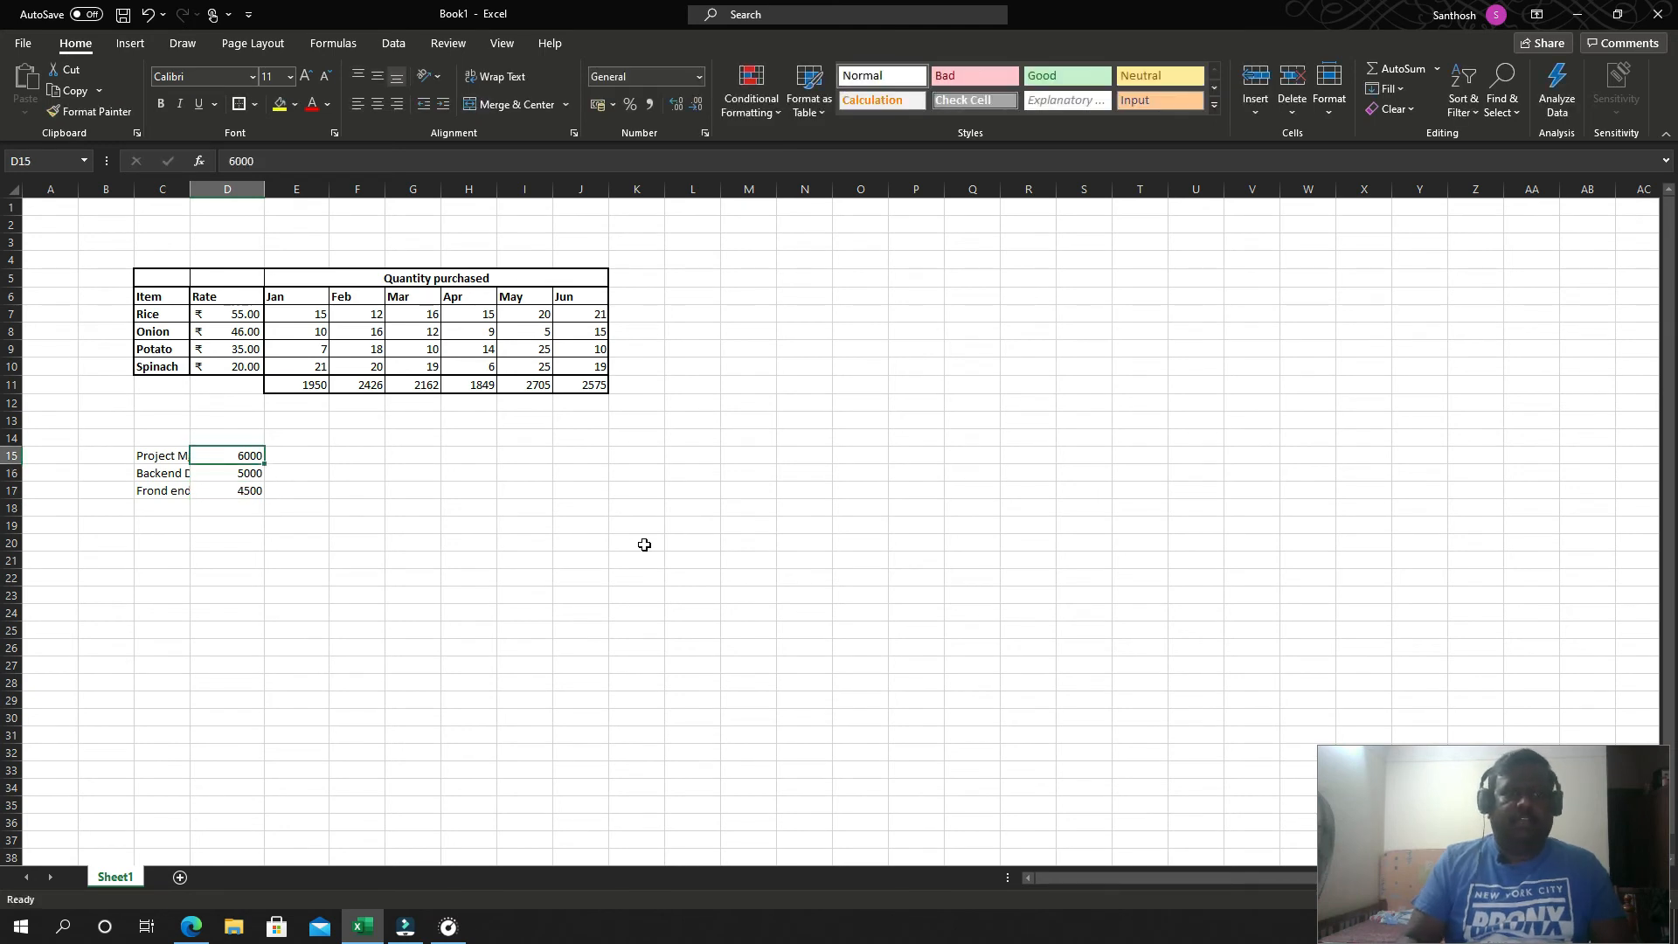
key("Right")
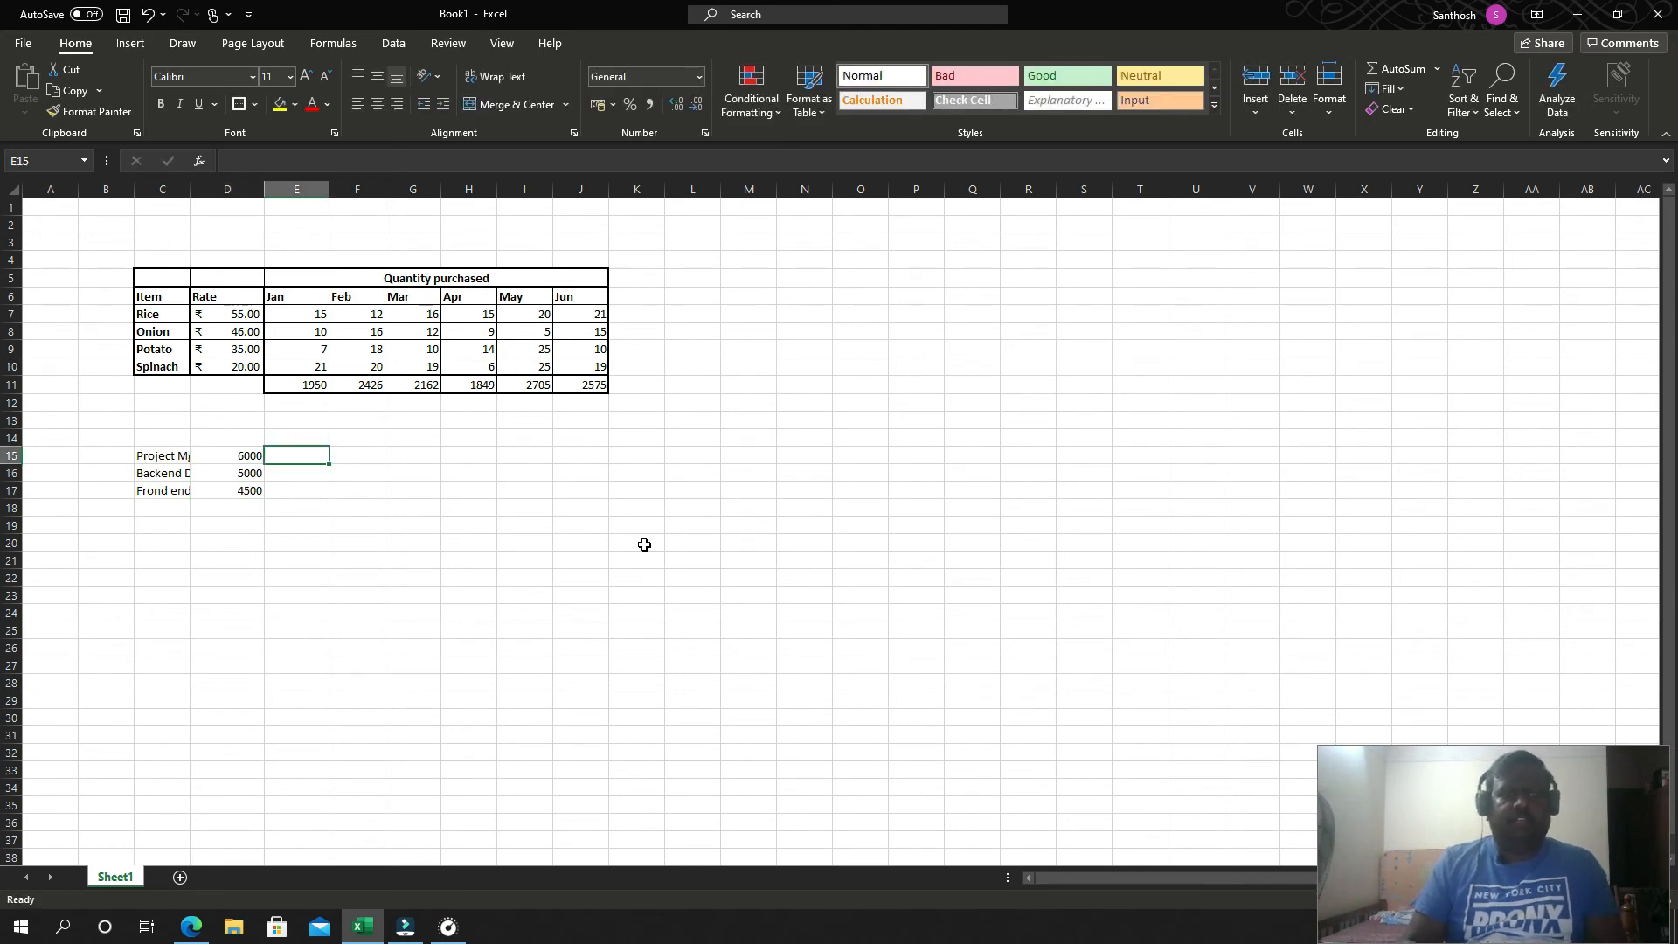
type("1")
key("Right")
key("1")
key("Right")
key("1")
key("Right")
key("1")
key("Right")
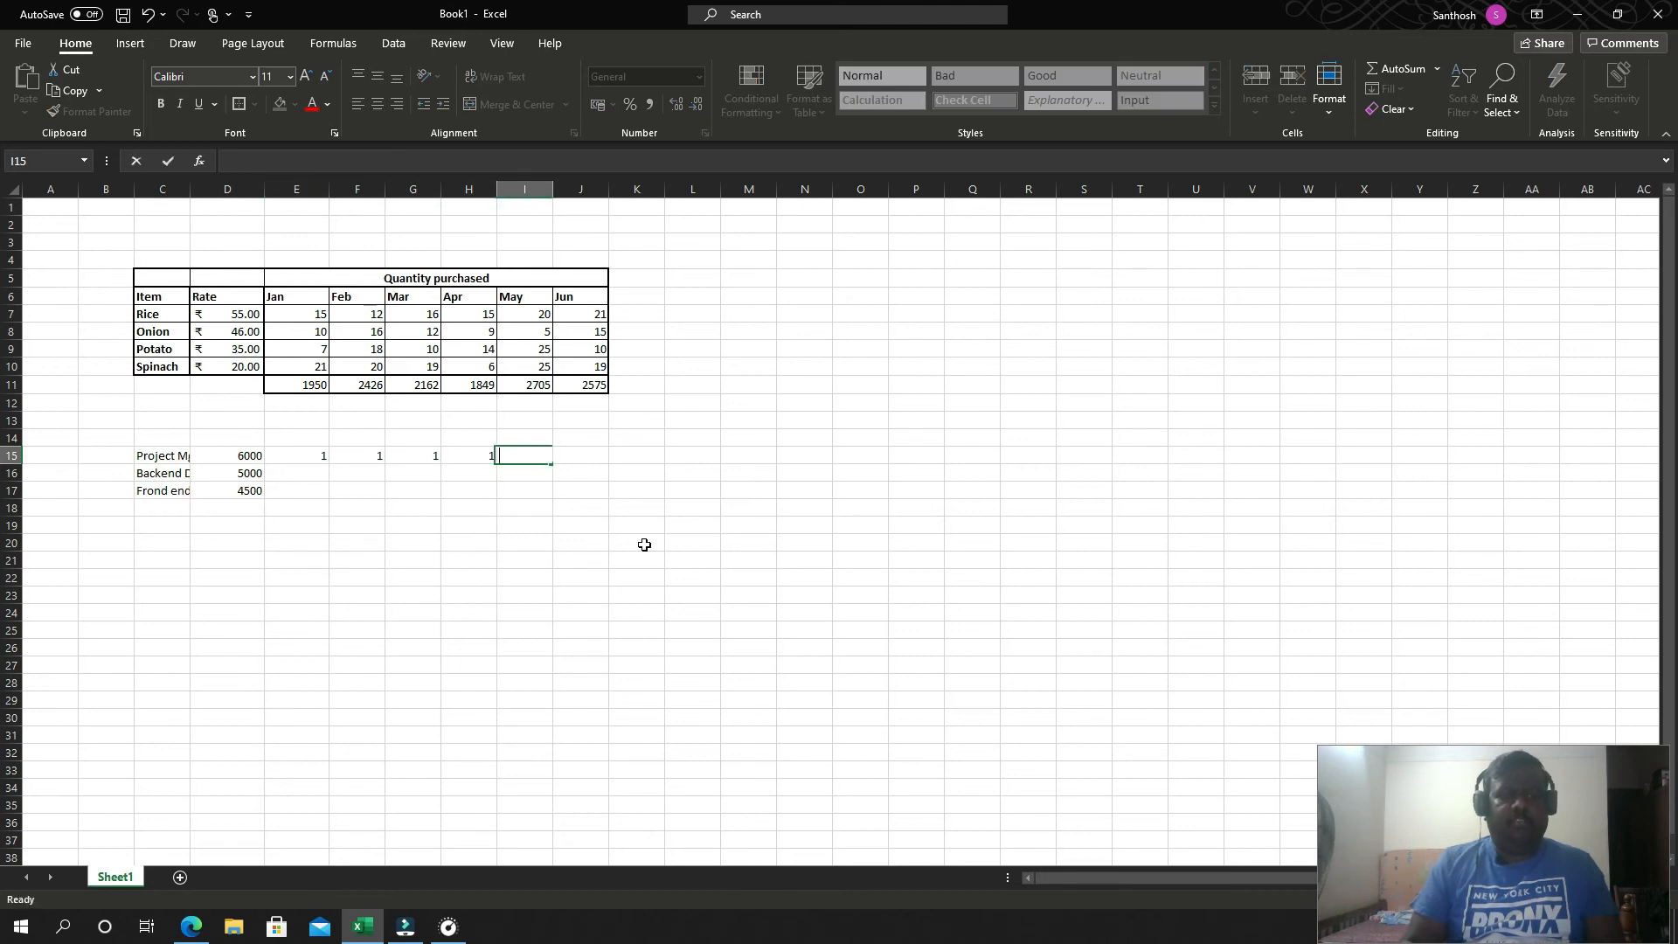
key("1")
key("Right")
key("1")
key("Return")
Step: Enter the two developer roles' quantities for the first two months: 1 and 1 in E16:E17, 3 and 2 in F16:F17
key("Left")
key("Left")
key("Left")
key("Left")
key("Left")
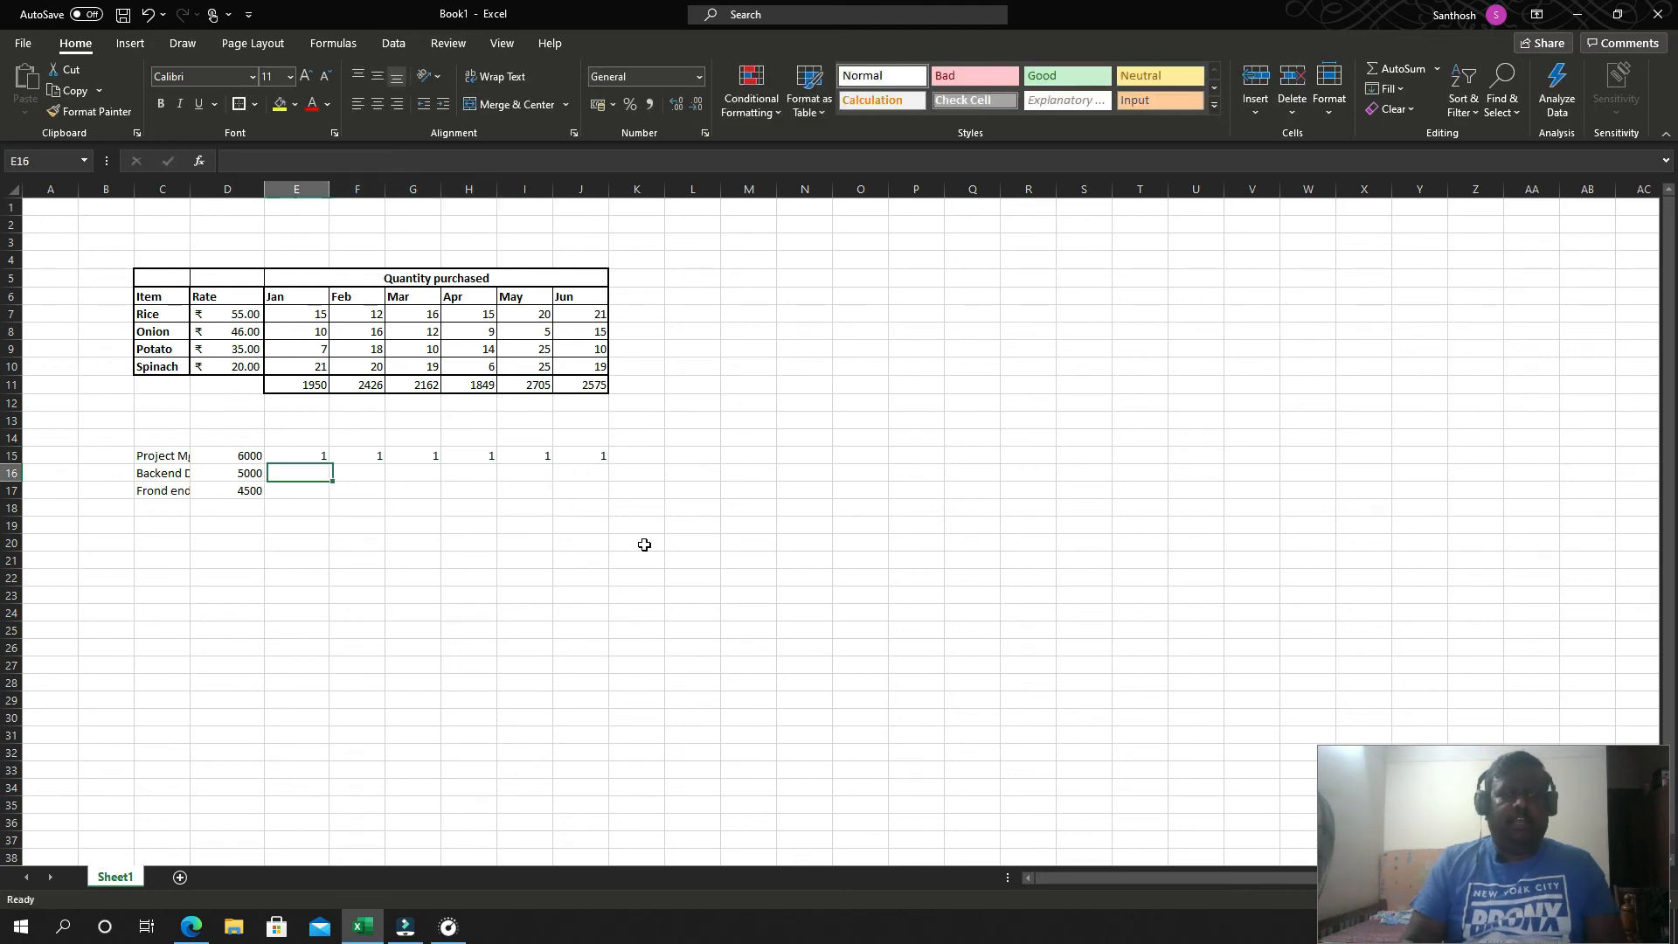
type("1")
key("Return")
type("1")
key("Up")
key("Right")
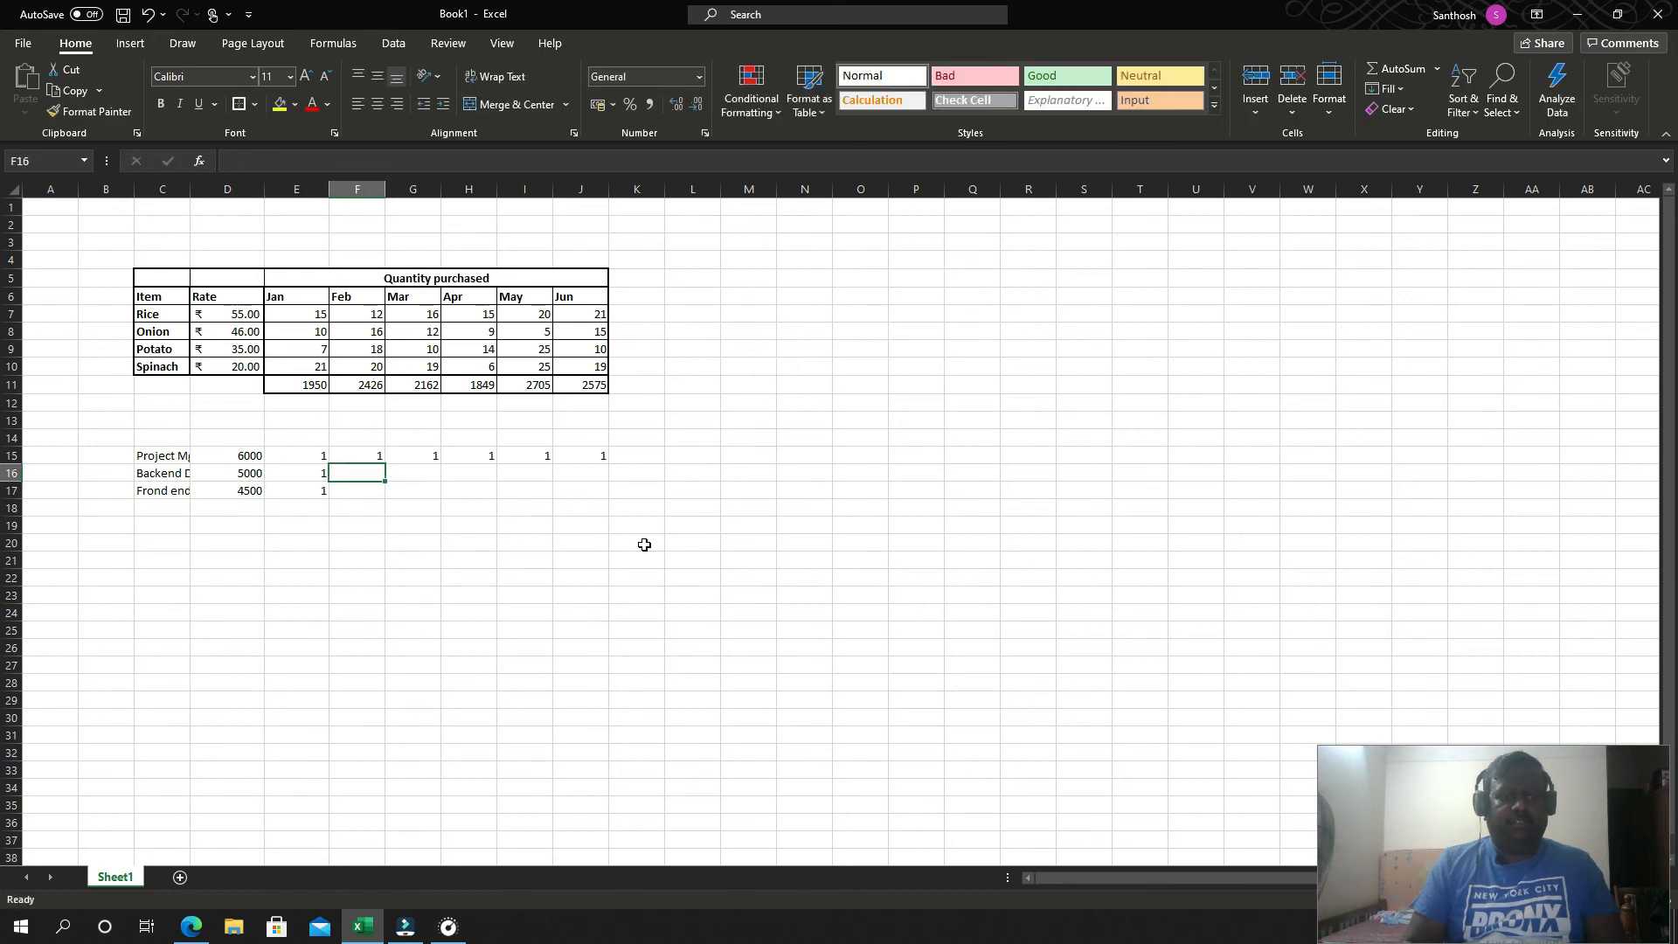
type("3")
key("Return")
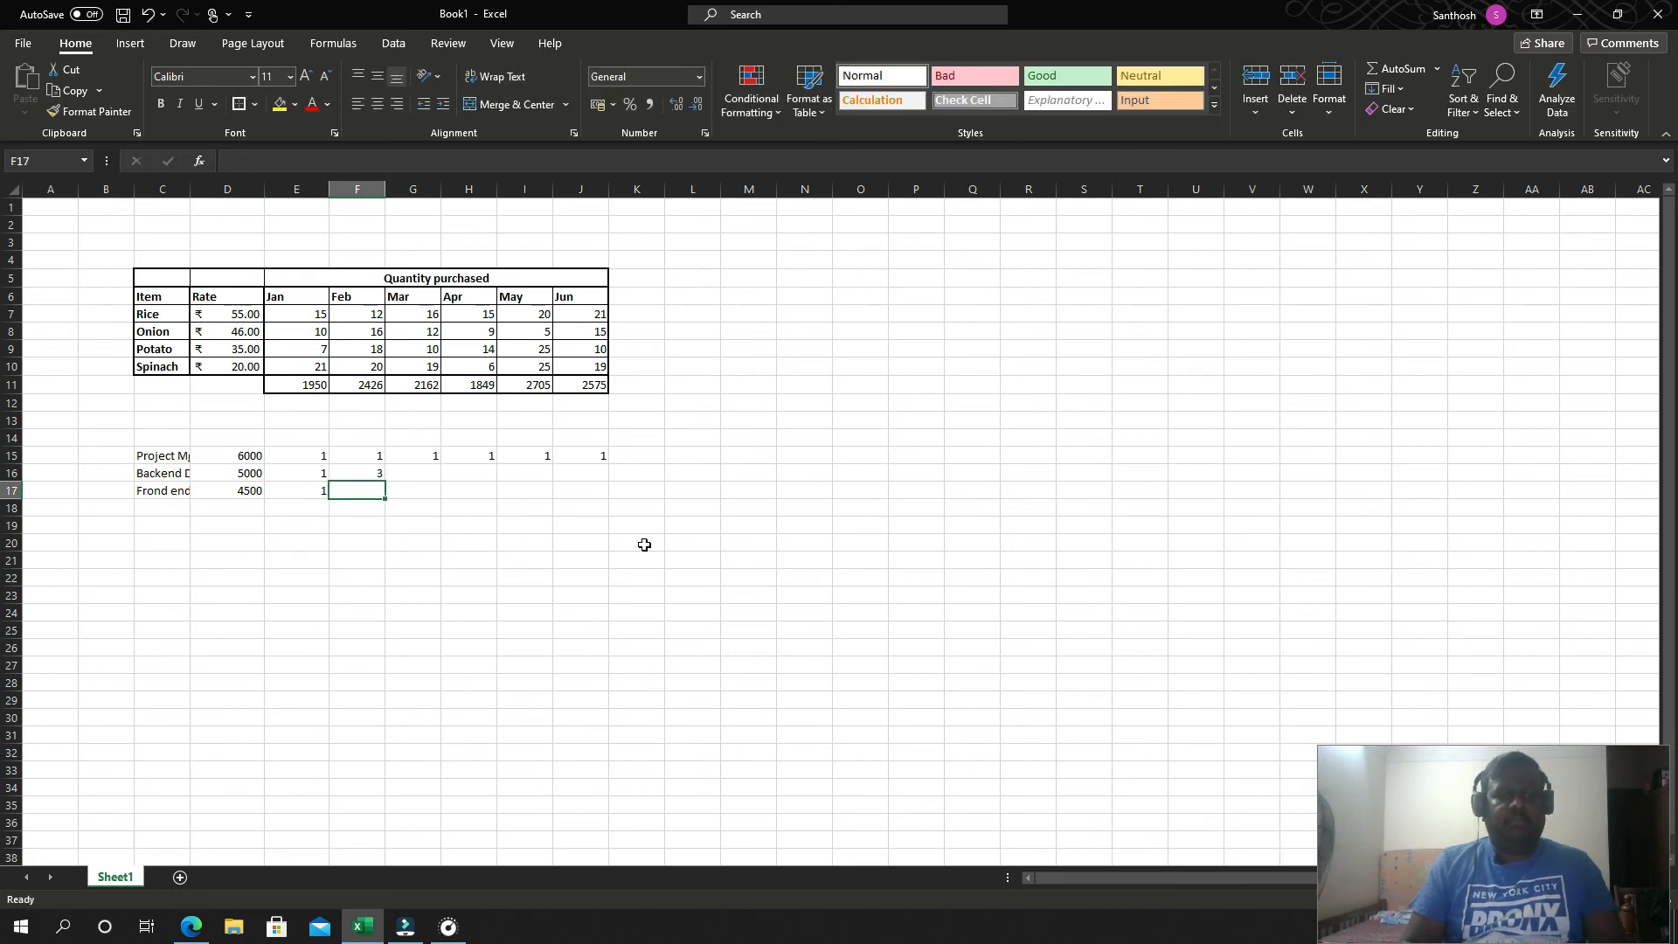
type("2")
Step: Enter the remaining Backend Dev quantities 3, 3, 2 and 1 in G16:J16
key("Up")
key("Right")
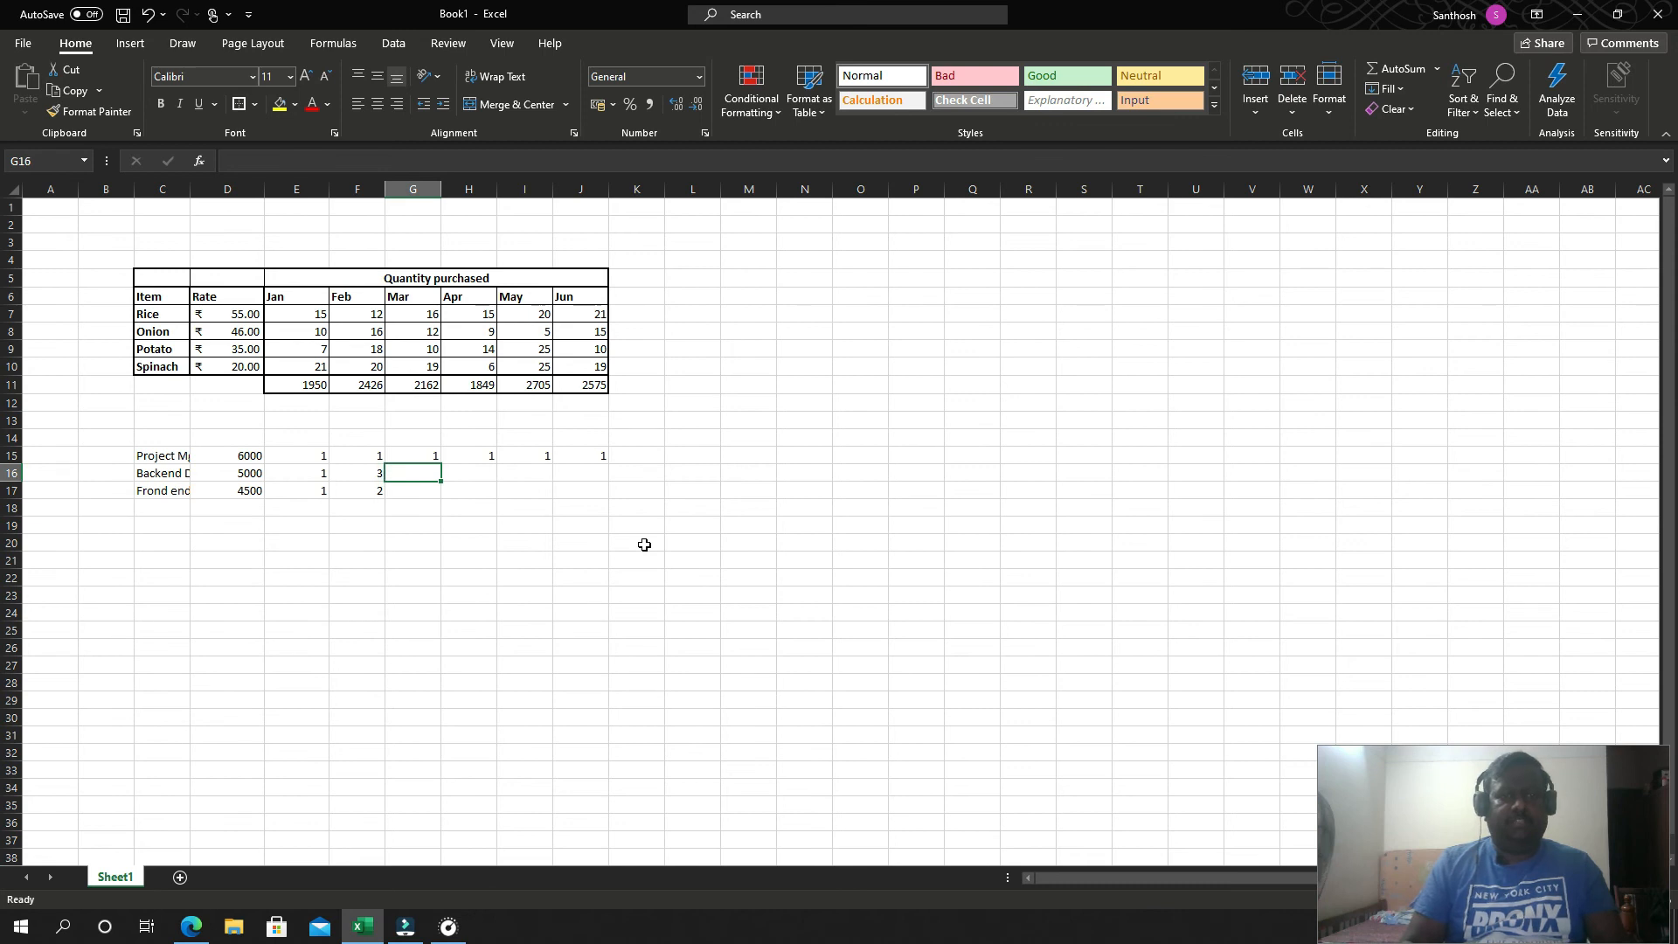
type("3")
key("Tab")
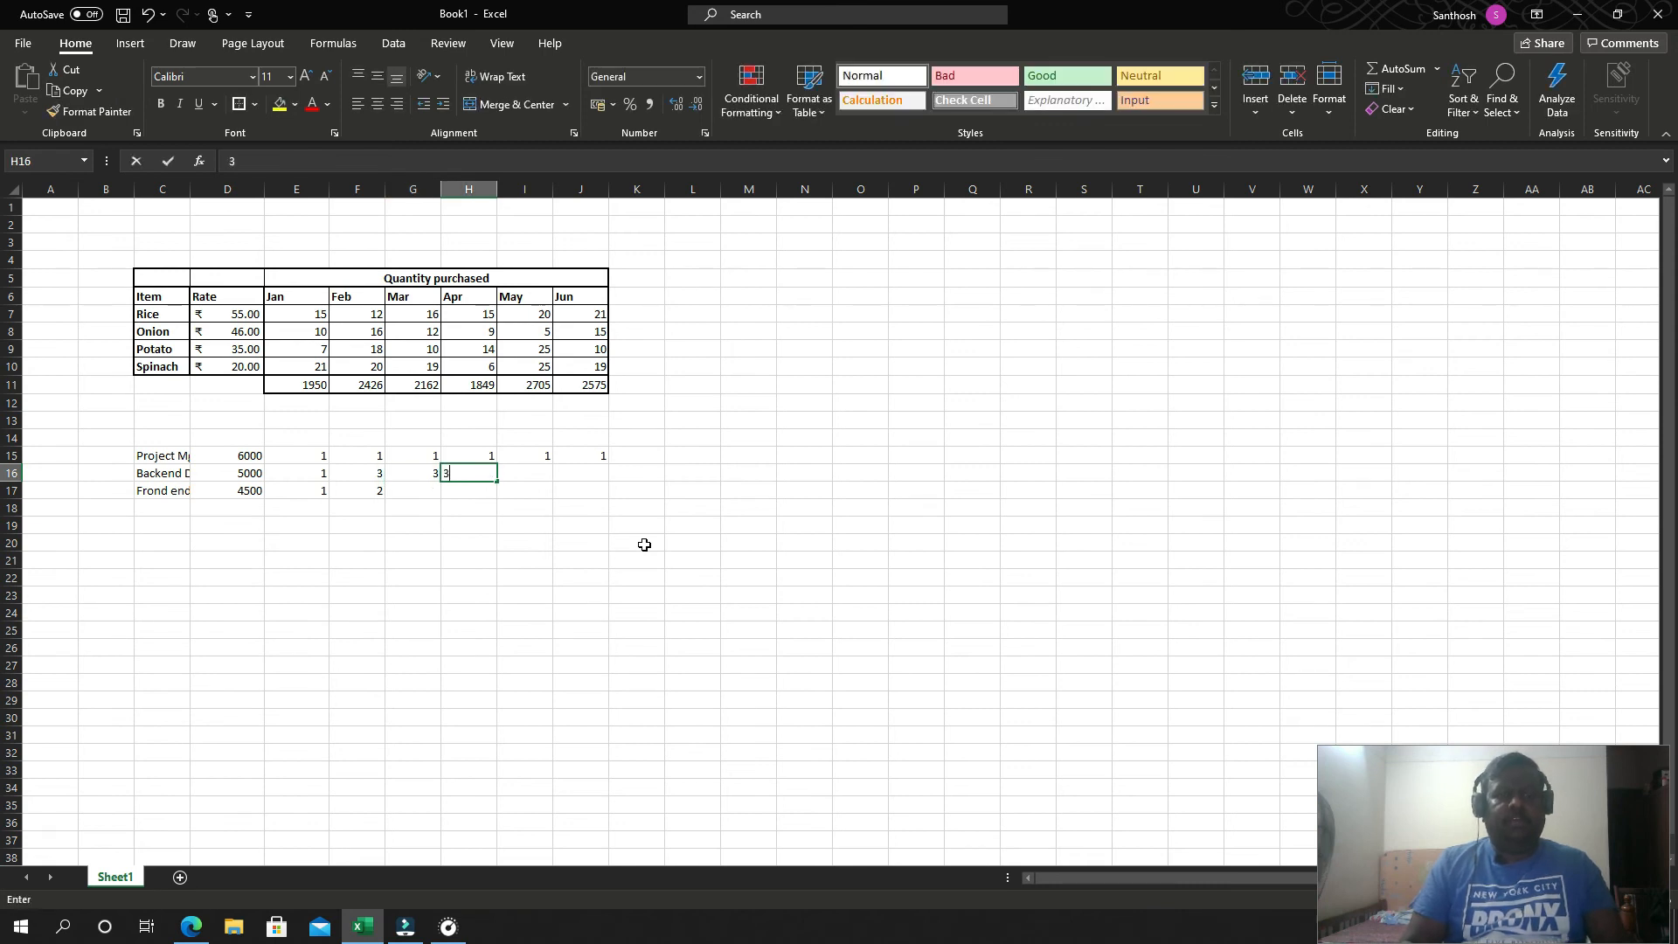
type("3")
key("Tab")
type("2")
key("Tab")
type("1")
Step: Enter the remaining Frond end dev quantities 2, 3, 3 and 1 in G17:J17
key("Down")
key("Left")
key("Left")
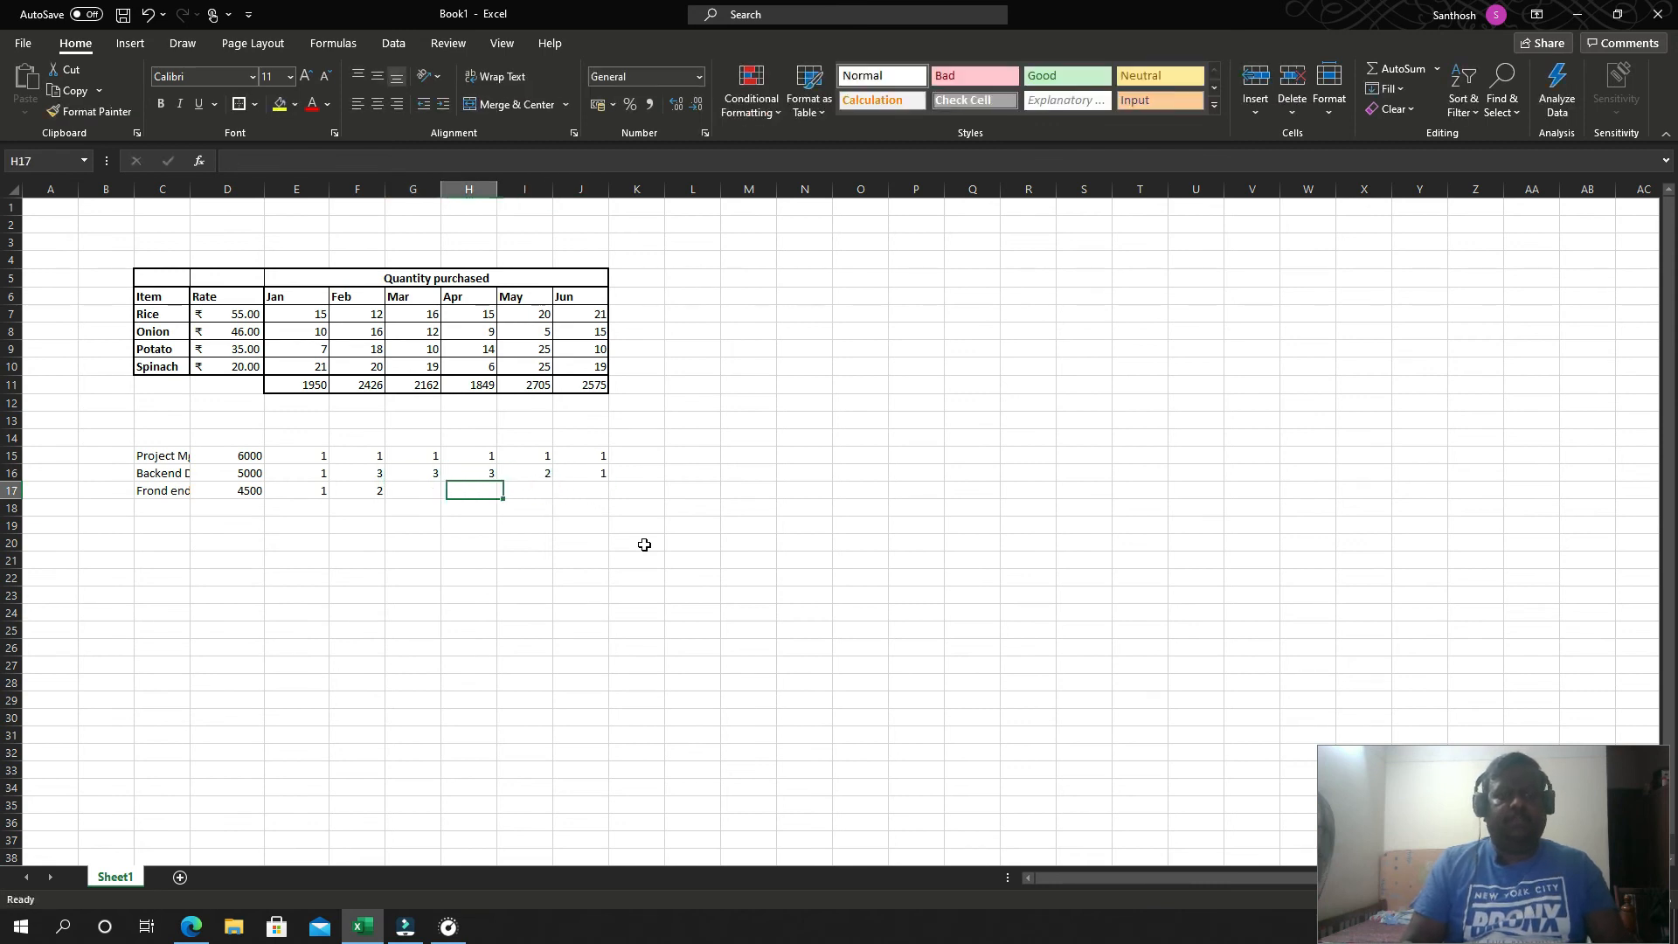
key("Left")
type("2")
key("Tab")
type("3")
key("Tab")
type("3")
key("Tab")
type("1")
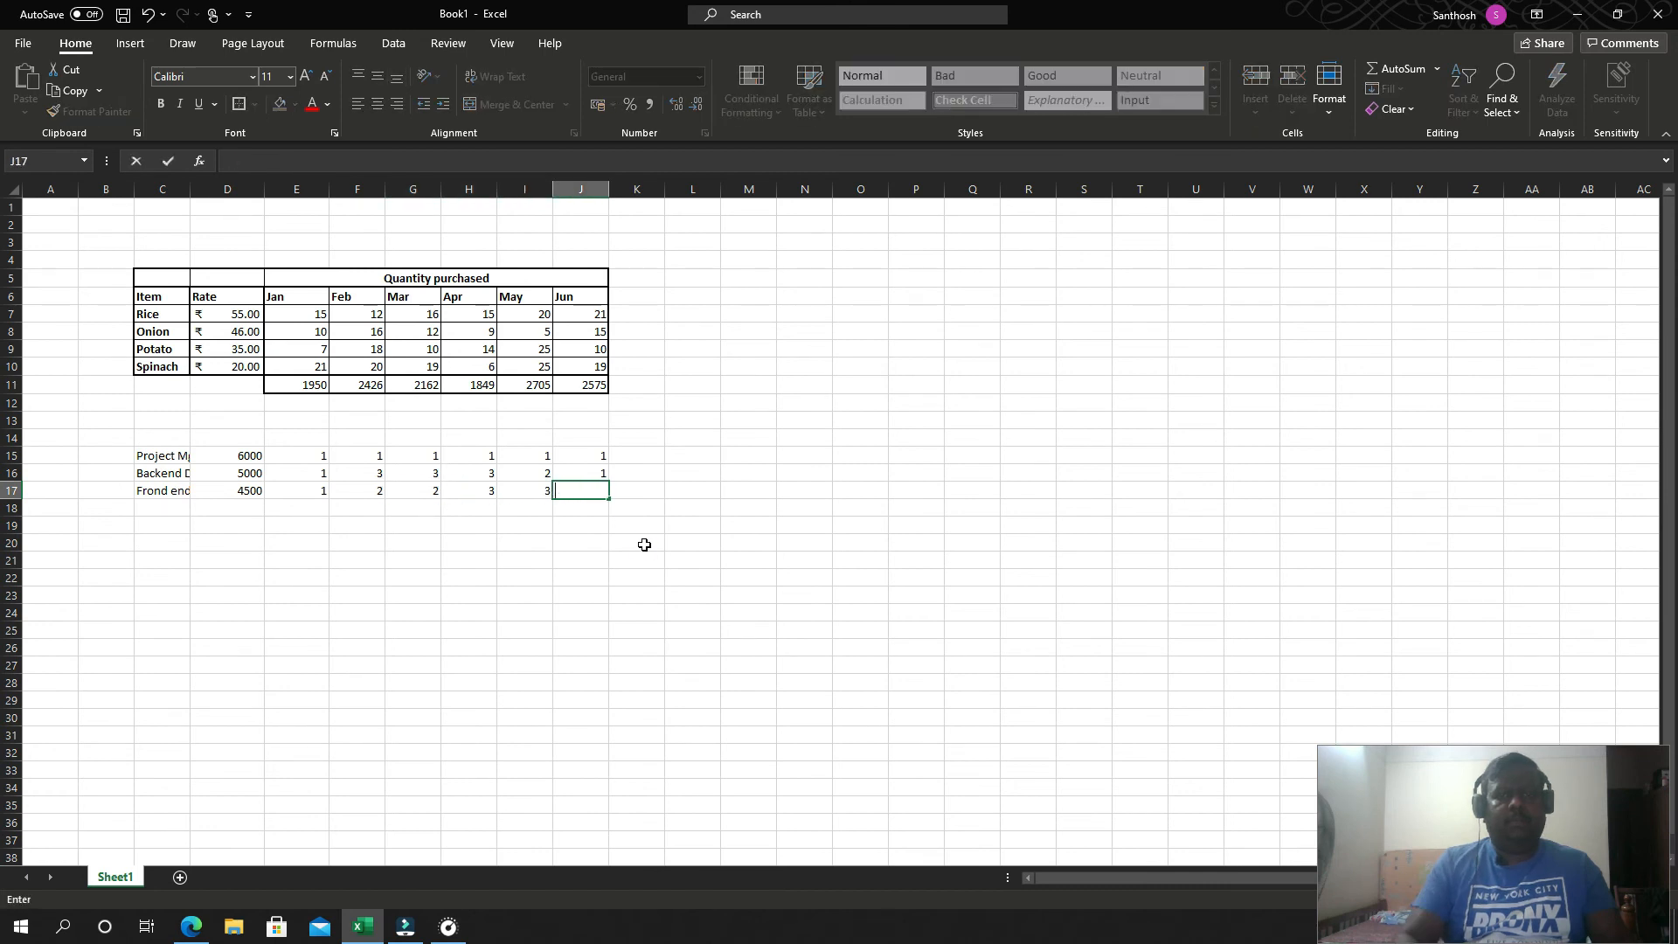
key("Return")
Step: Enter =SUMPRODUCT(D15:D17,E15:E17) in E18 to total the first month's staffing cost
key("Up")
key("Left")
key("Left")
key("Left")
key("Left")
key("Left")
key("Left")
key("Down")
key("Right")
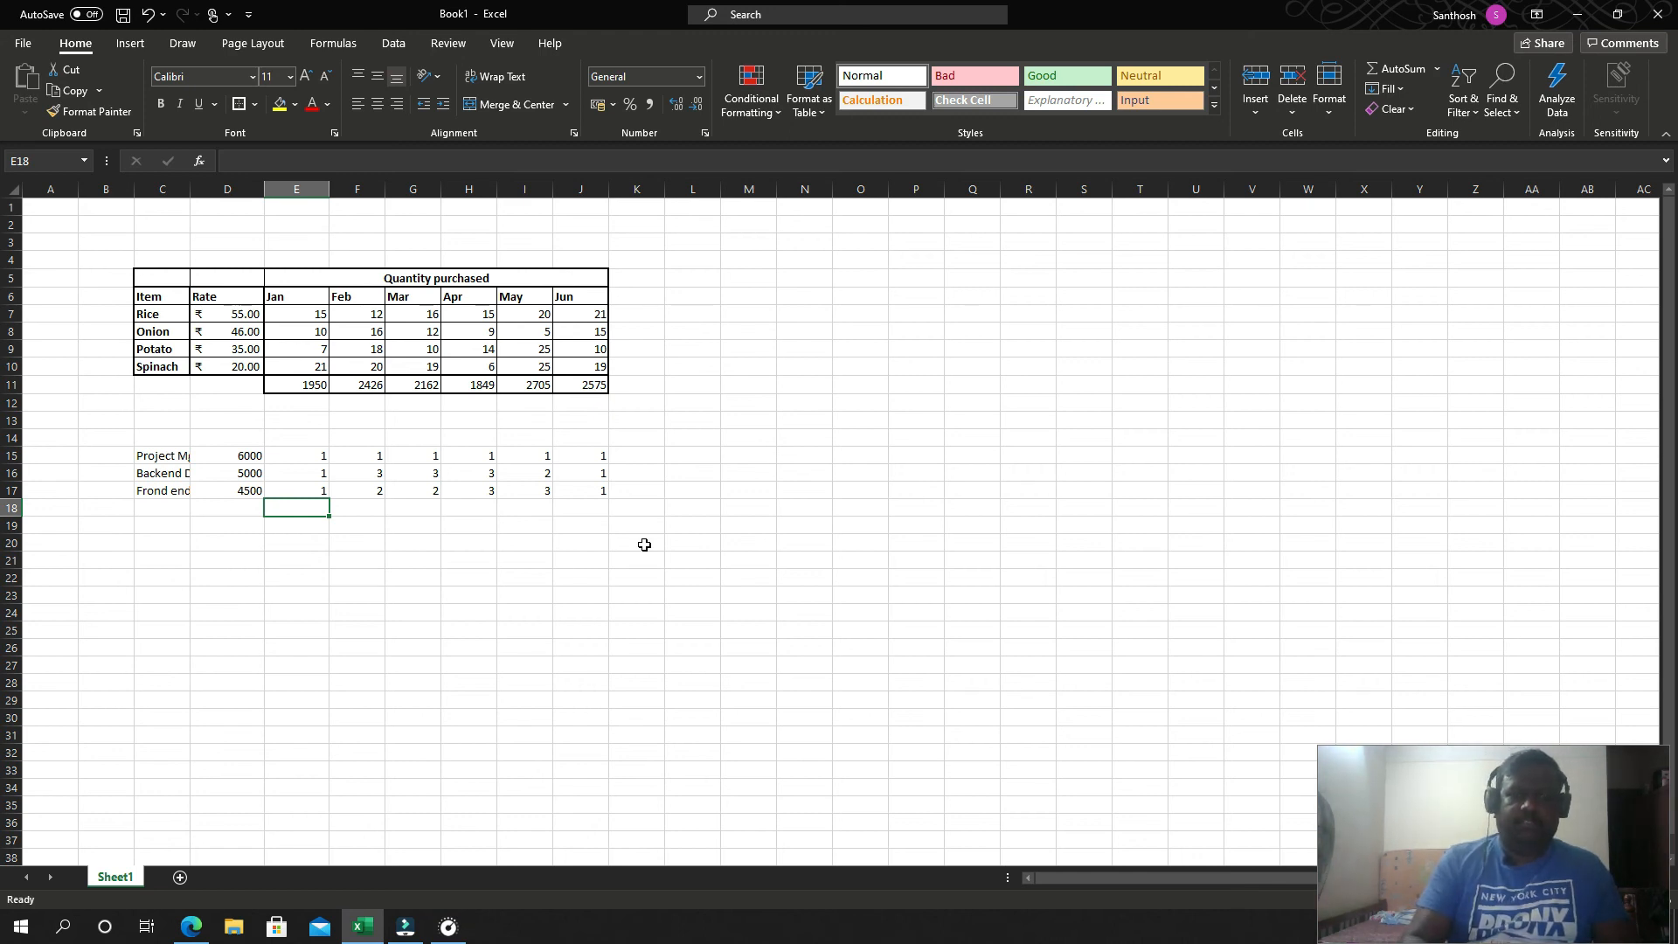
type("=SUMP")
key("Tab")
left_click_drag(244, 454, 239, 490)
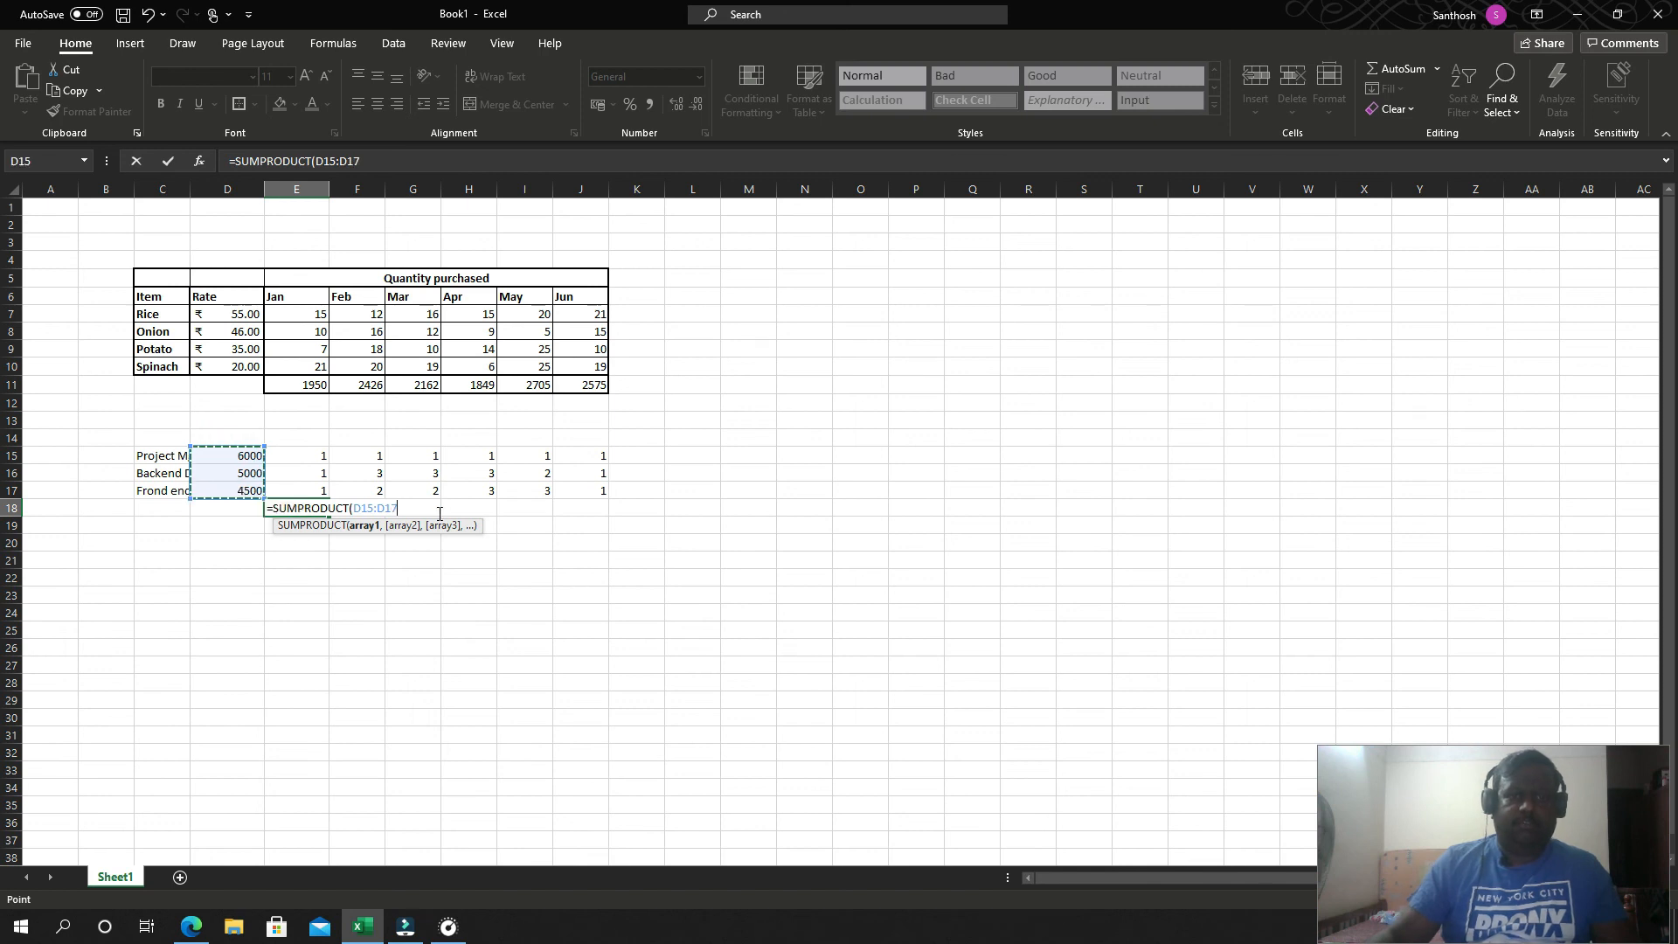
type(",")
left_click_drag(315, 459, 314, 491)
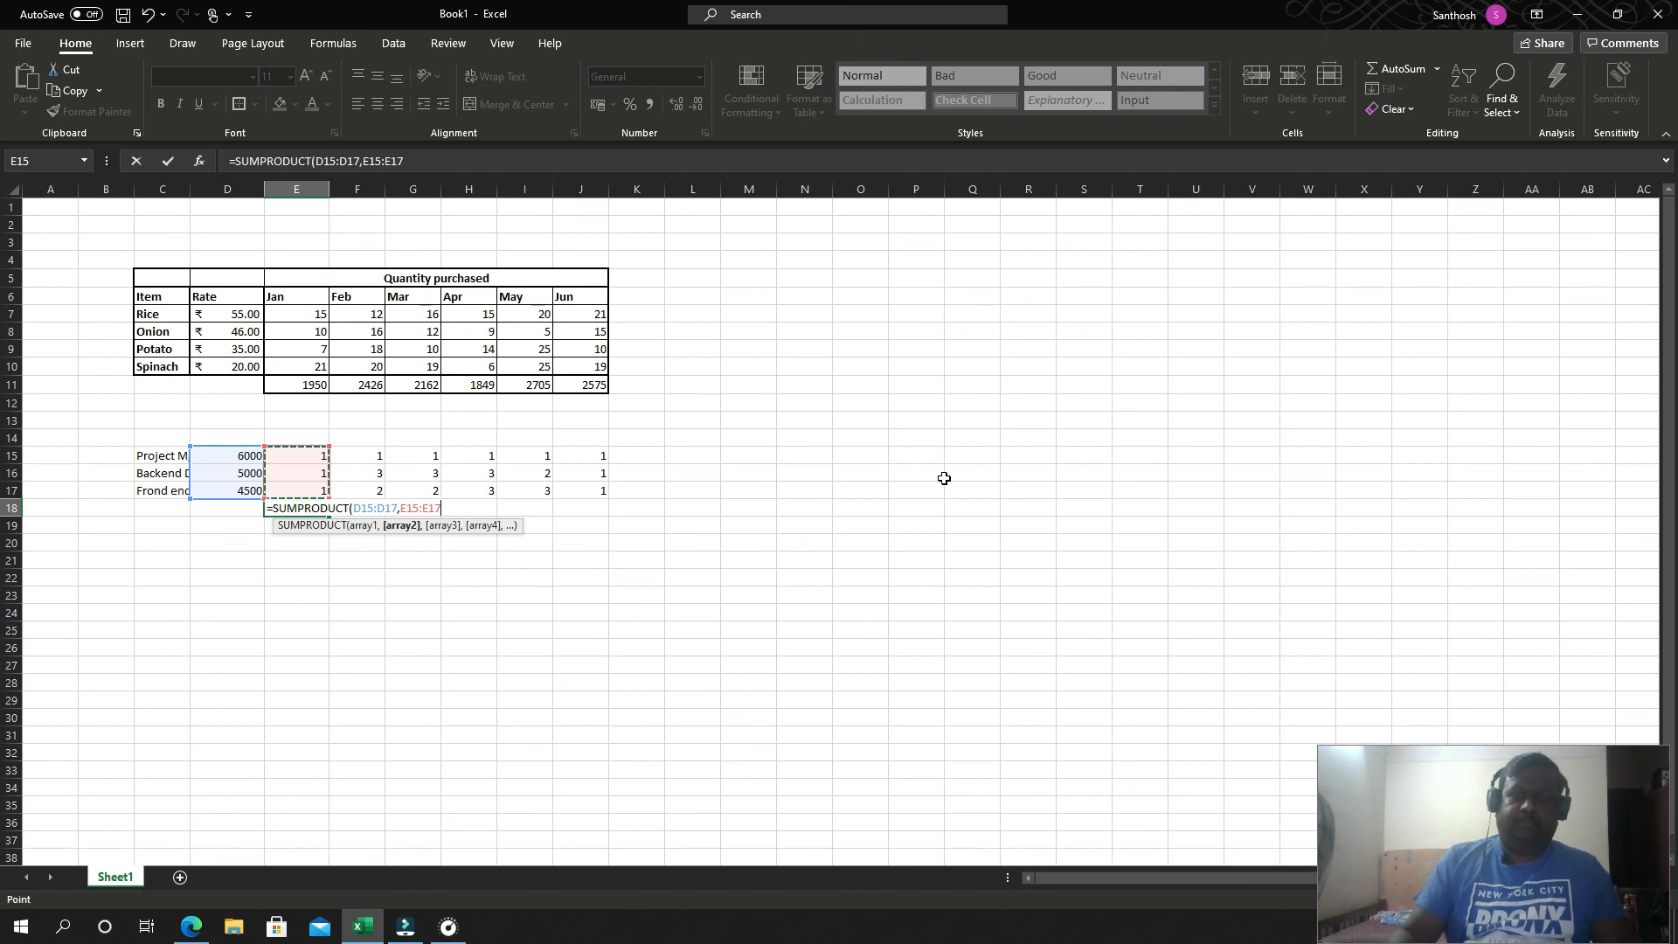
type(")")
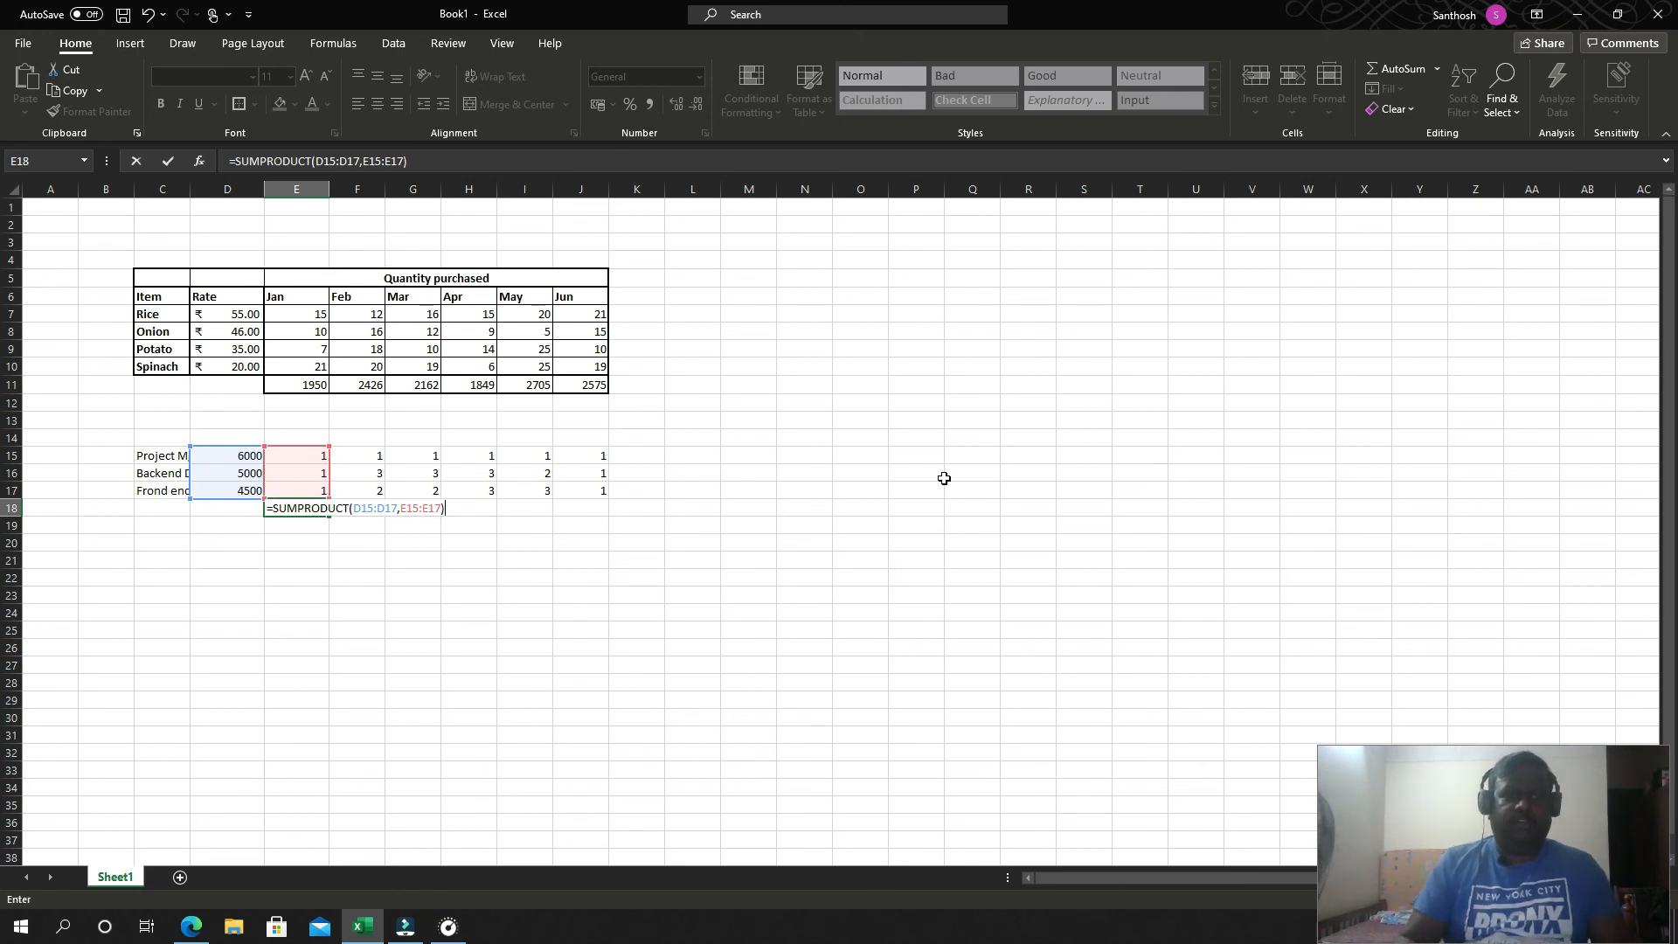
key("Return")
Step: Make the rate range in the E18 formula absolute, as $D$15:$D$17
left_click(308, 509)
double_click(300, 507)
left_click(357, 508)
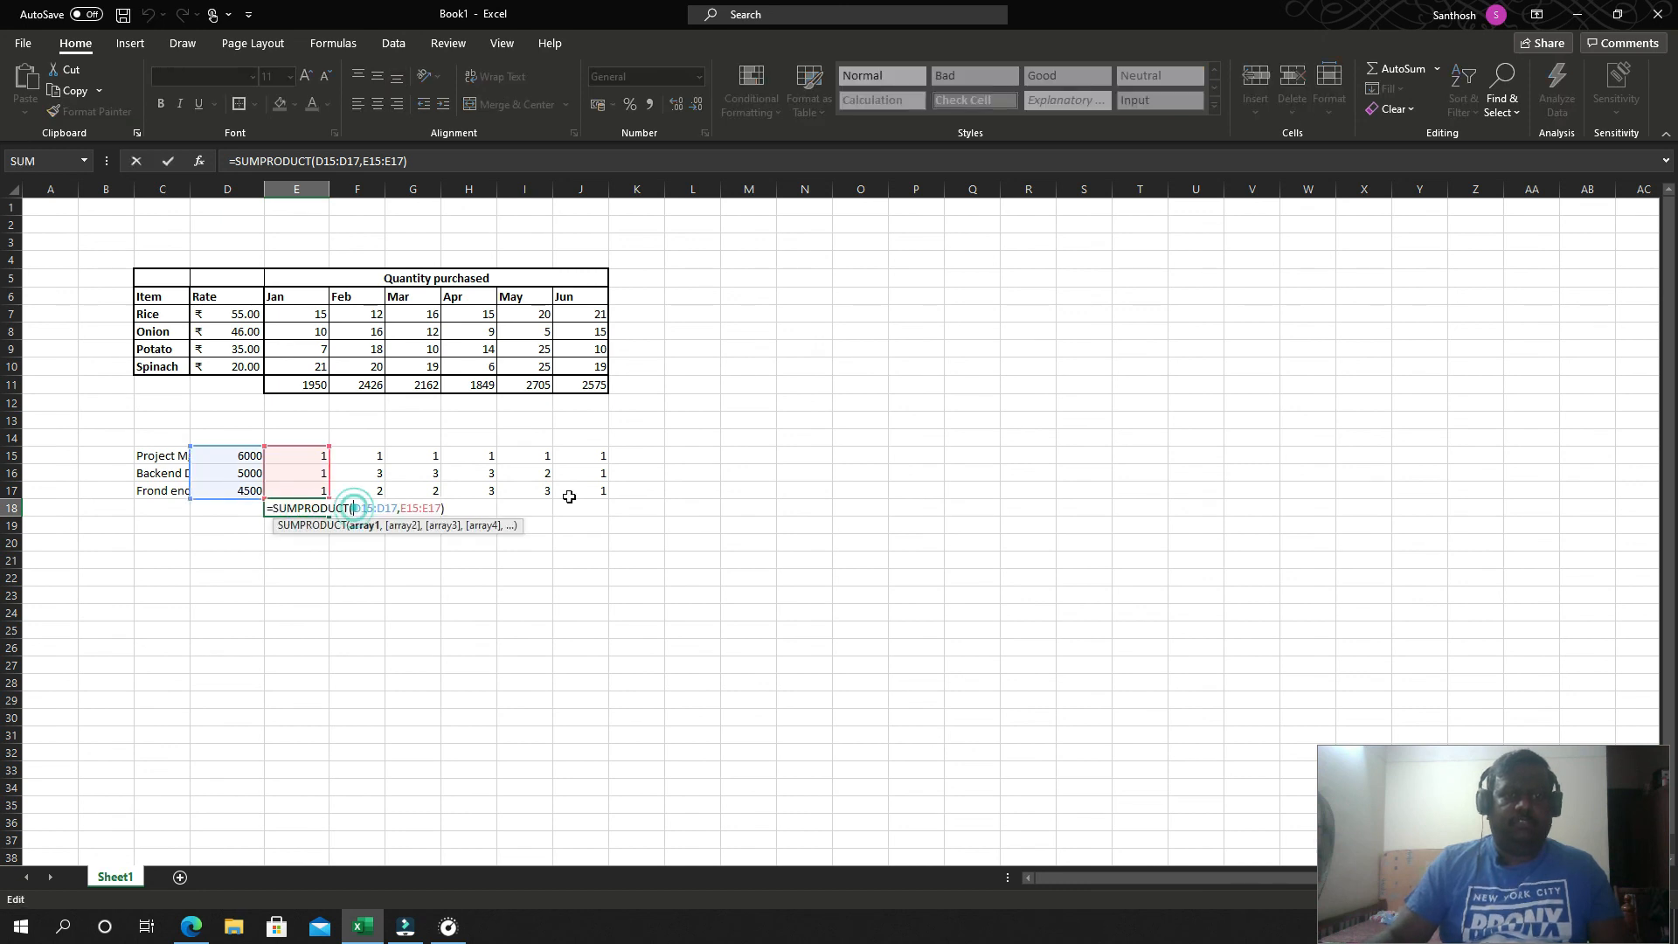
type("$")
key("Right")
type("$D$15:$")
key("Return")
Step: Copy the E18 SUMPRODUCT formula across the total row through J18, pasting formulas only, and clear the copy selection
key("Up")
key("ctrl+c")
left_click_drag(354, 508, 582, 511)
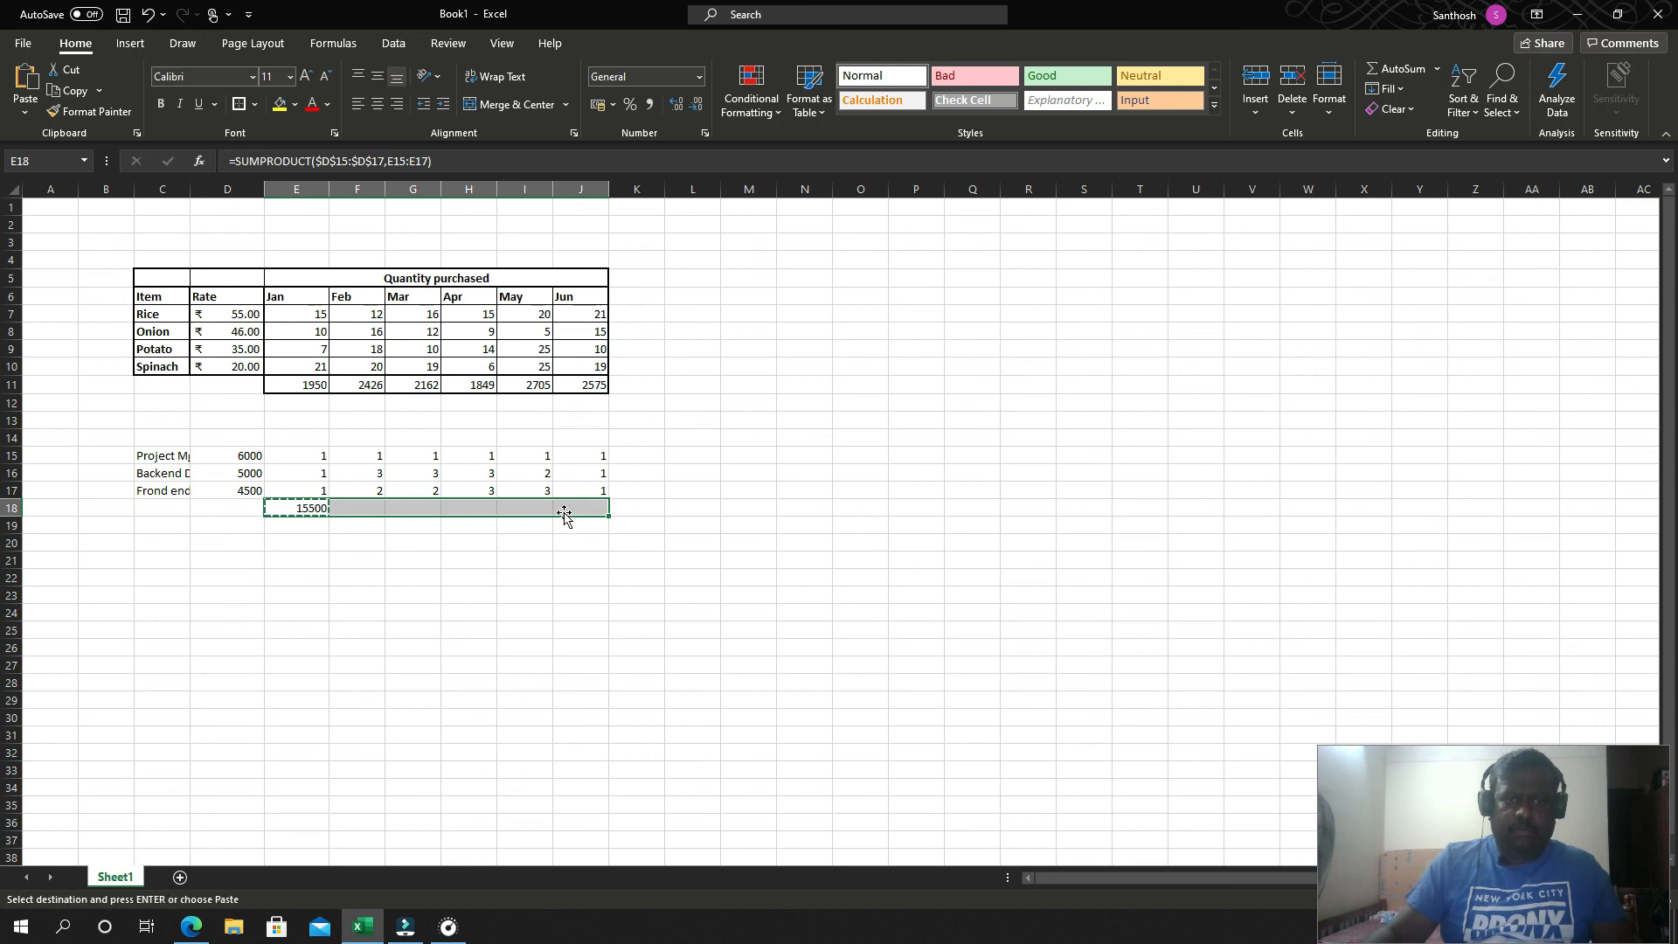
right_click(567, 513)
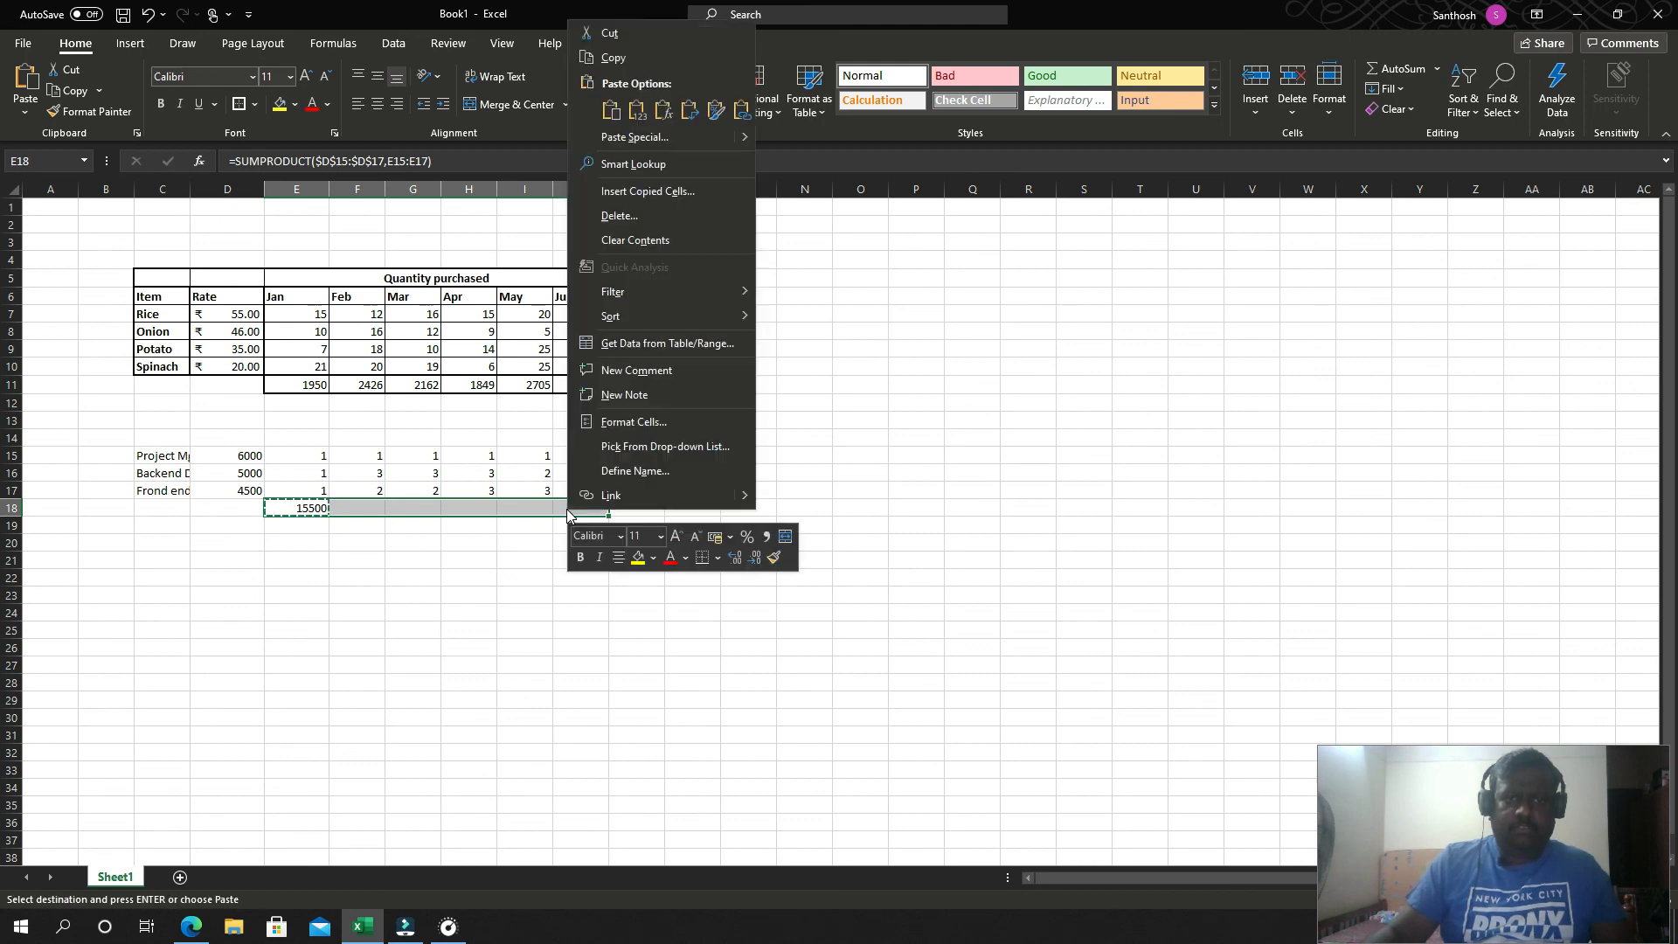
left_click(663, 110)
left_click(416, 580)
key("Escape")
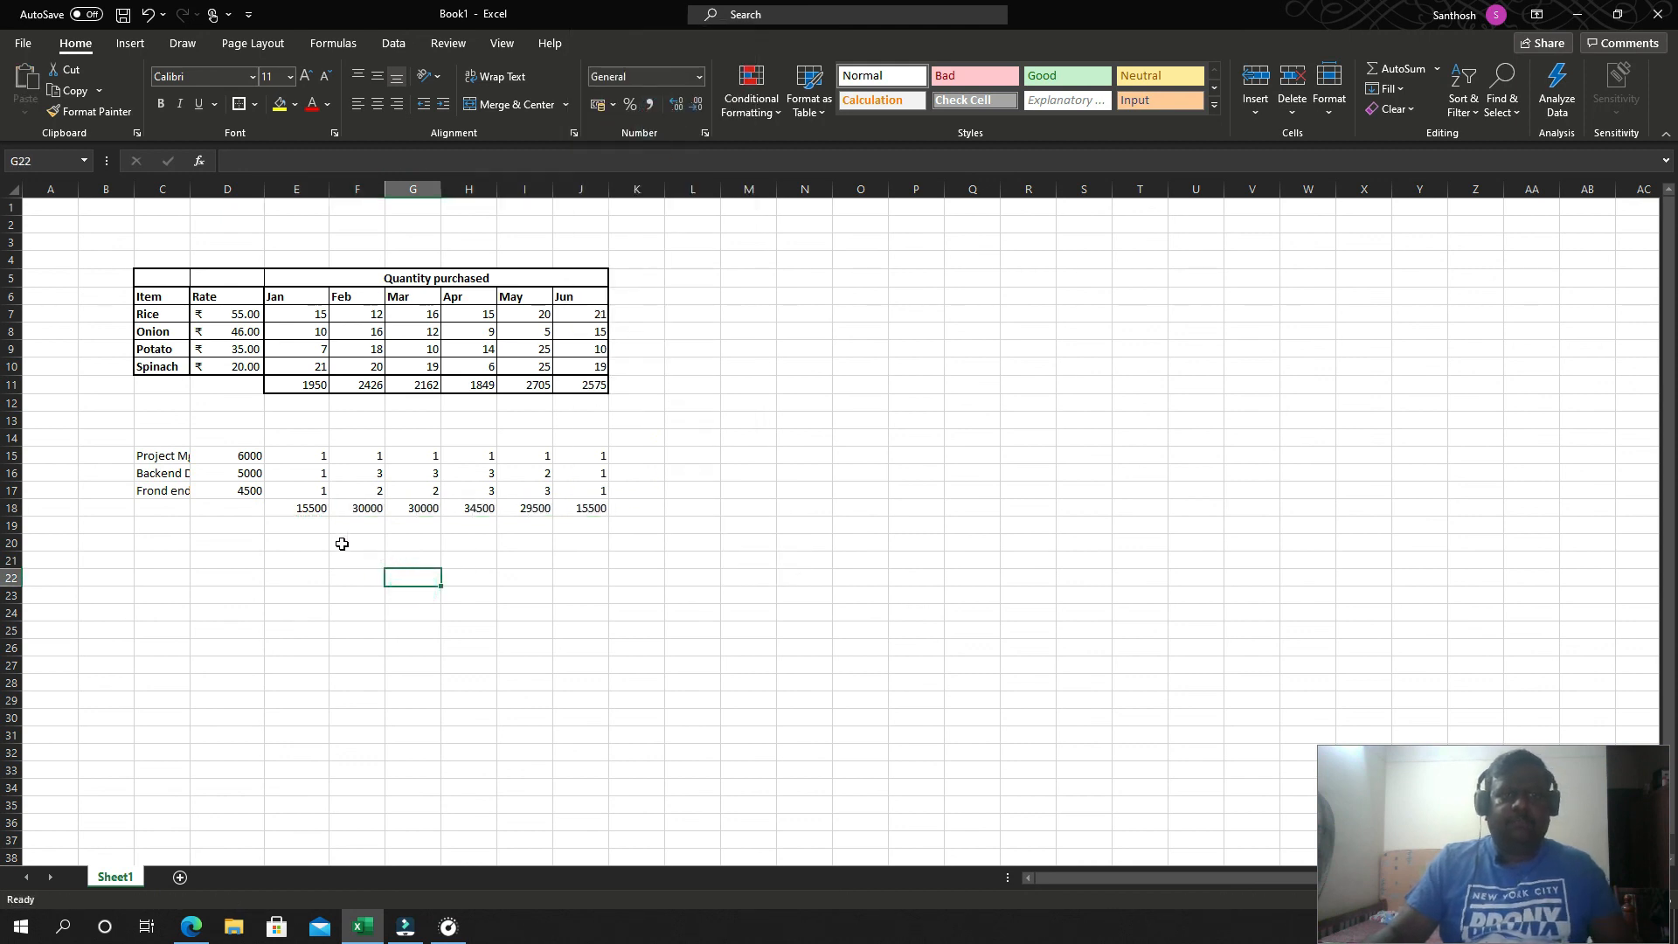
Step: Add up the six monthly staffing totals in K18 with =SUM(E18:J18)
left_click(656, 509)
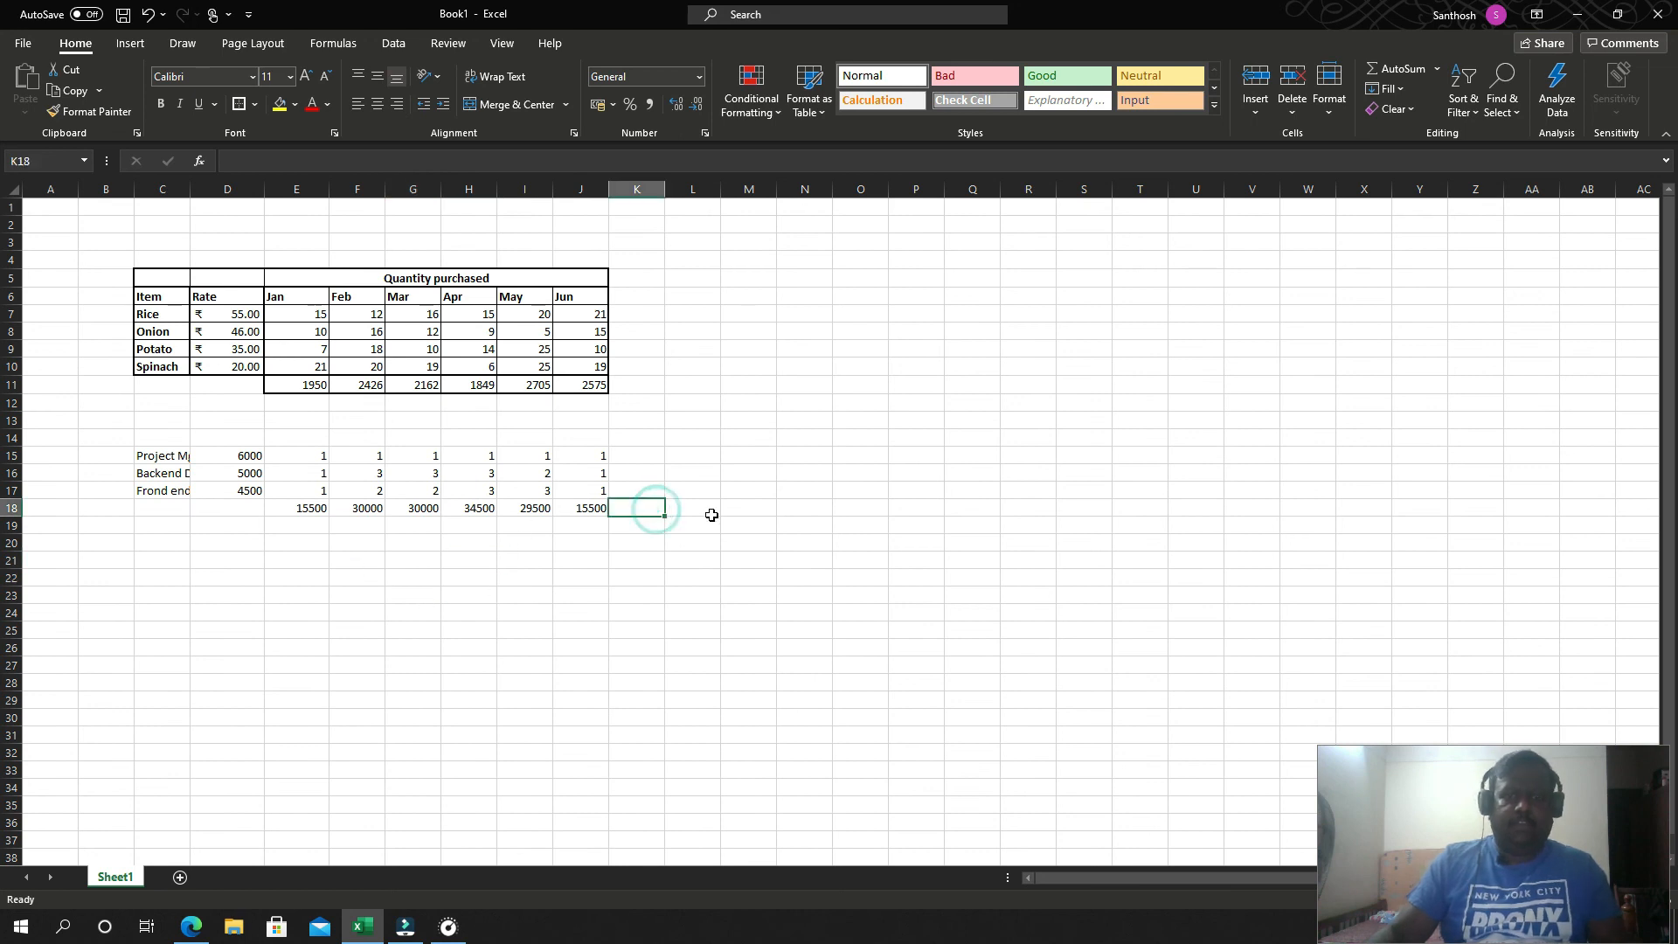
type("=SUM")
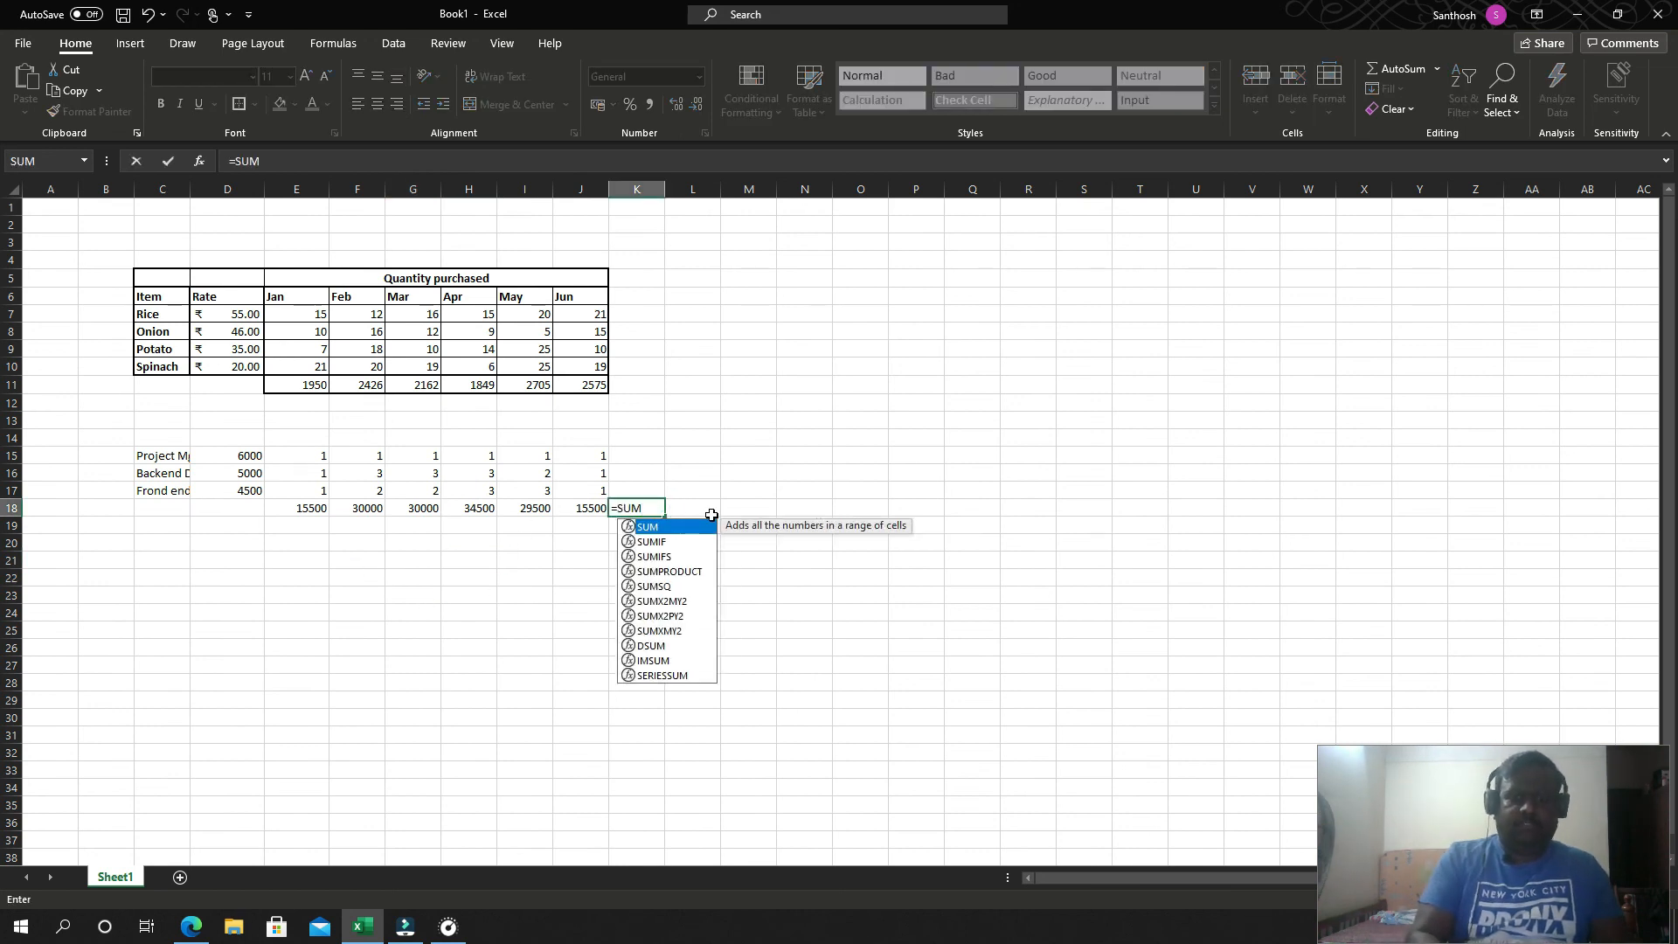
type("(")
key("Left")
key("shift+Left")
key("shift+Left")
key("shift+Left")
key("shift+Left")
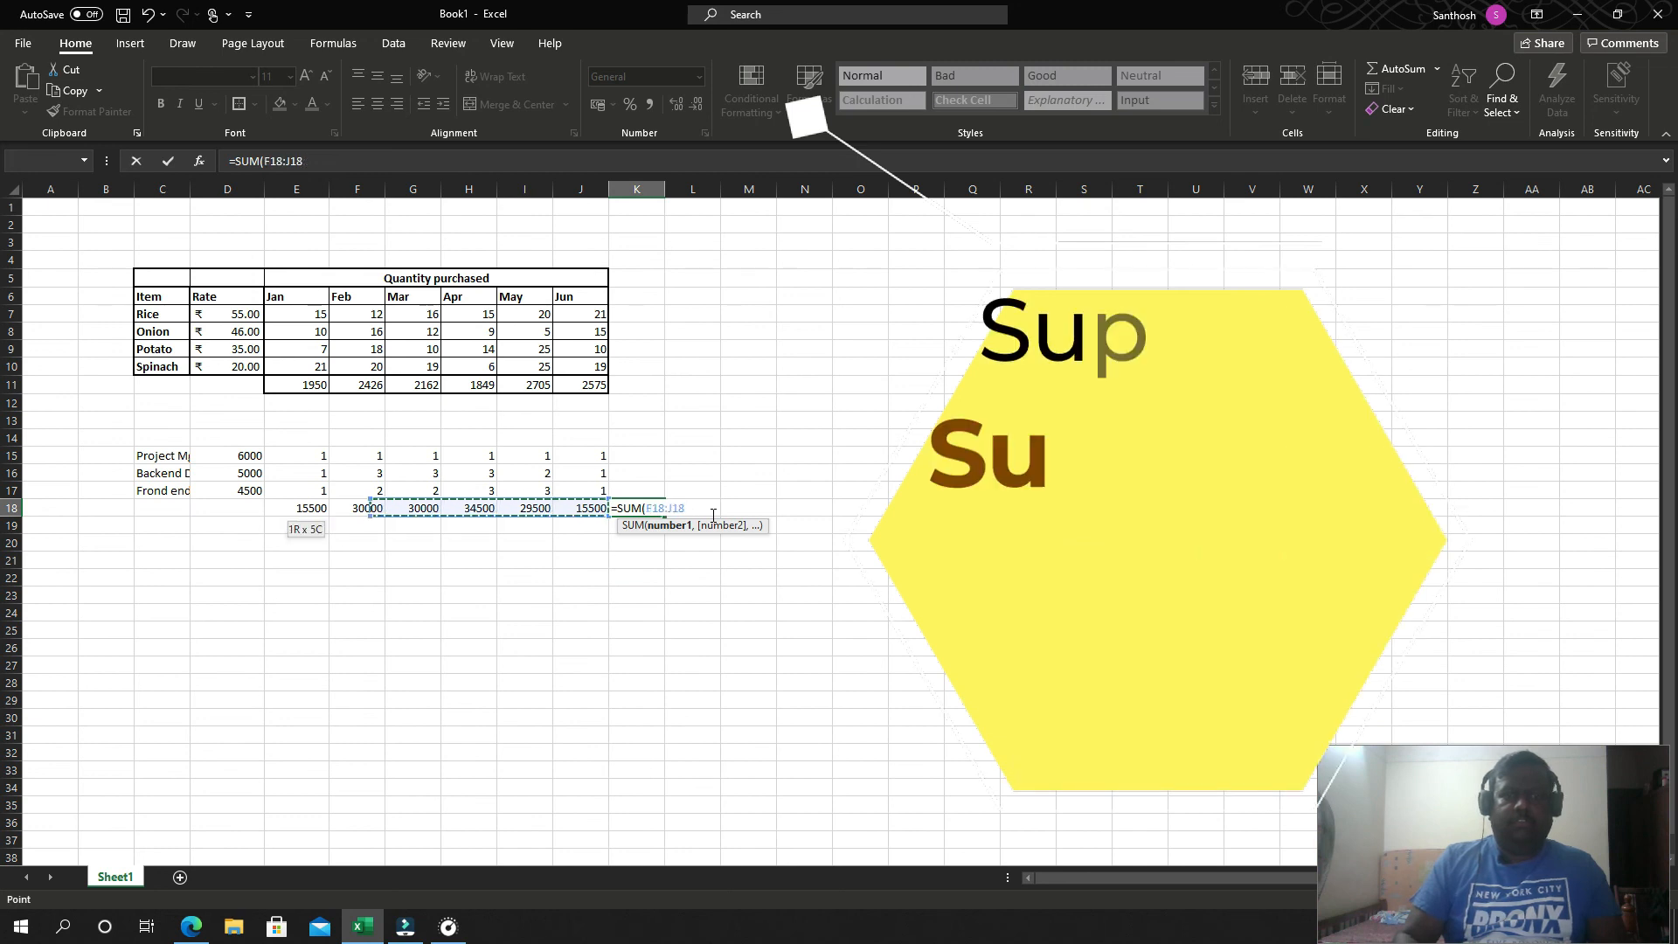
key("shift+Left")
key("ctrl+Return")
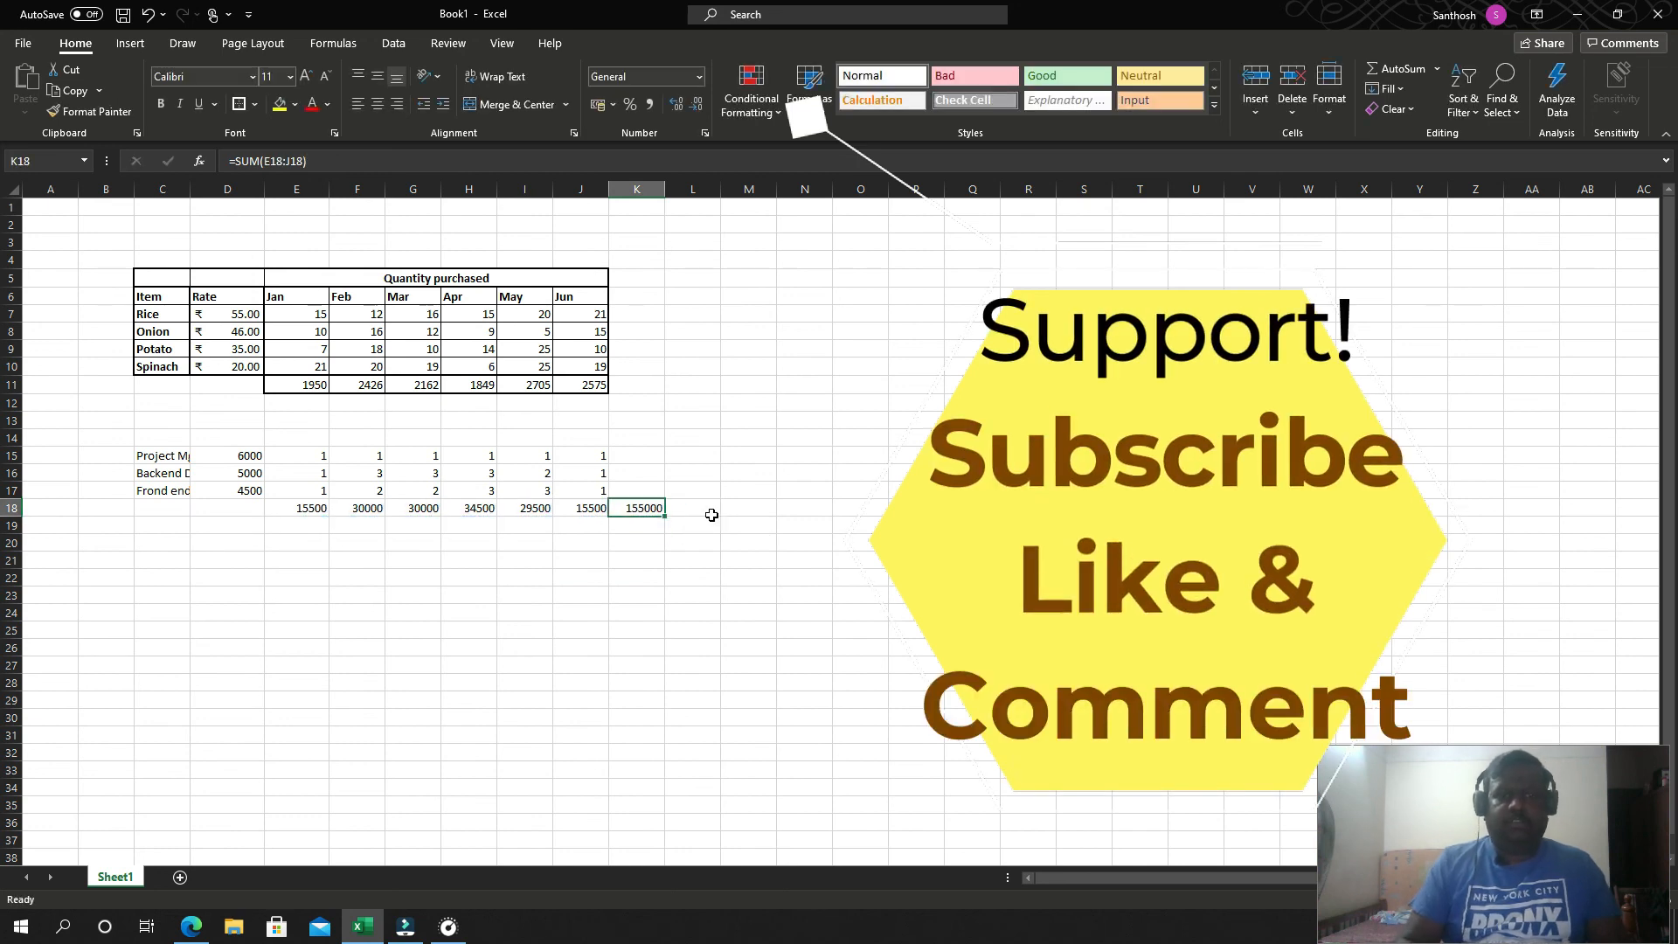